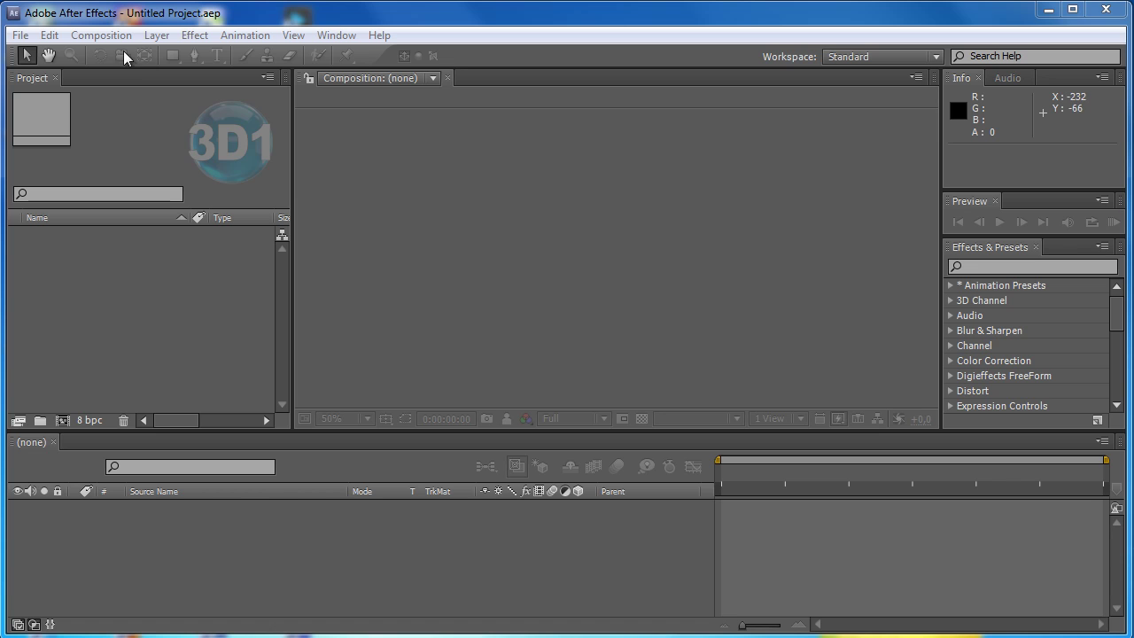
- Create Comp 1 from the HDTV 1080 29.97 preset and view it at 25% magnification
click(98, 36)
click(155, 56)
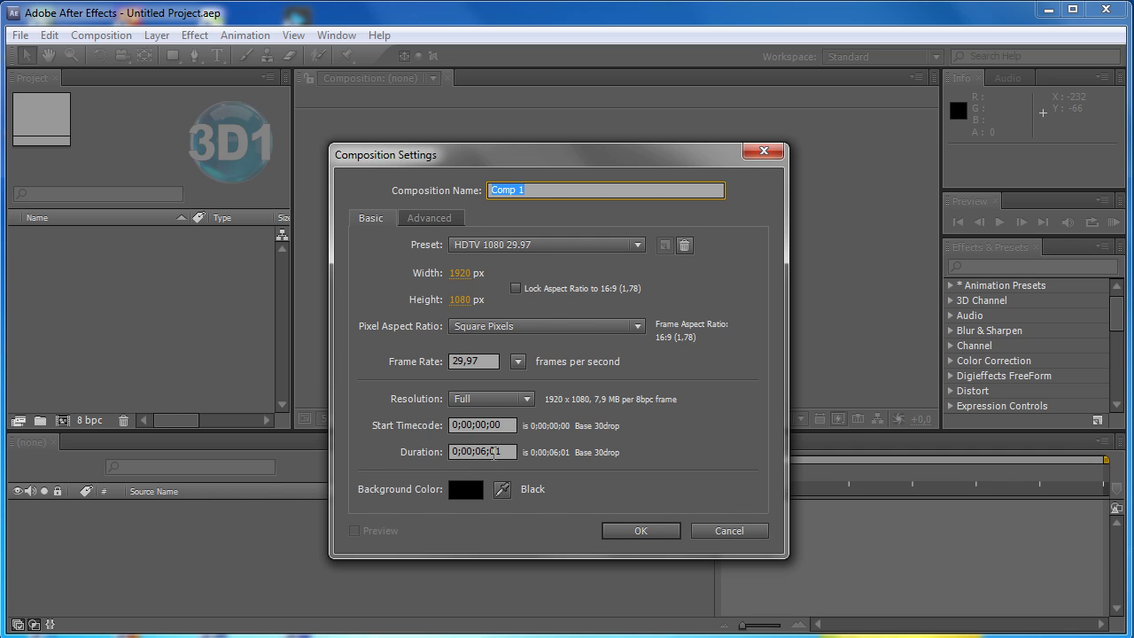
click(647, 530)
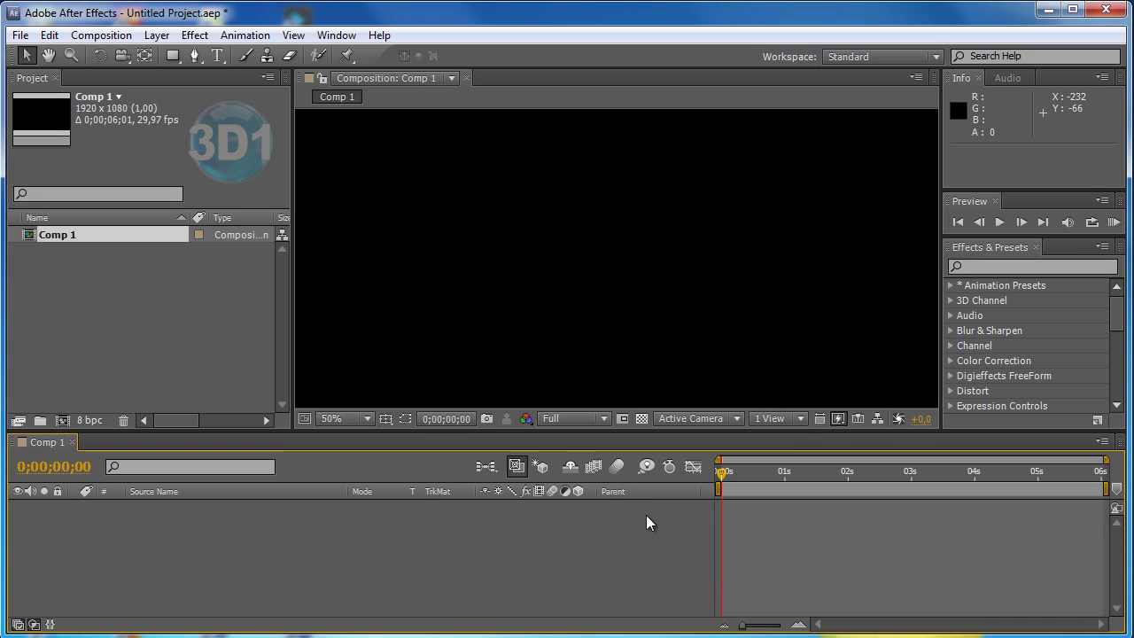
click(364, 415)
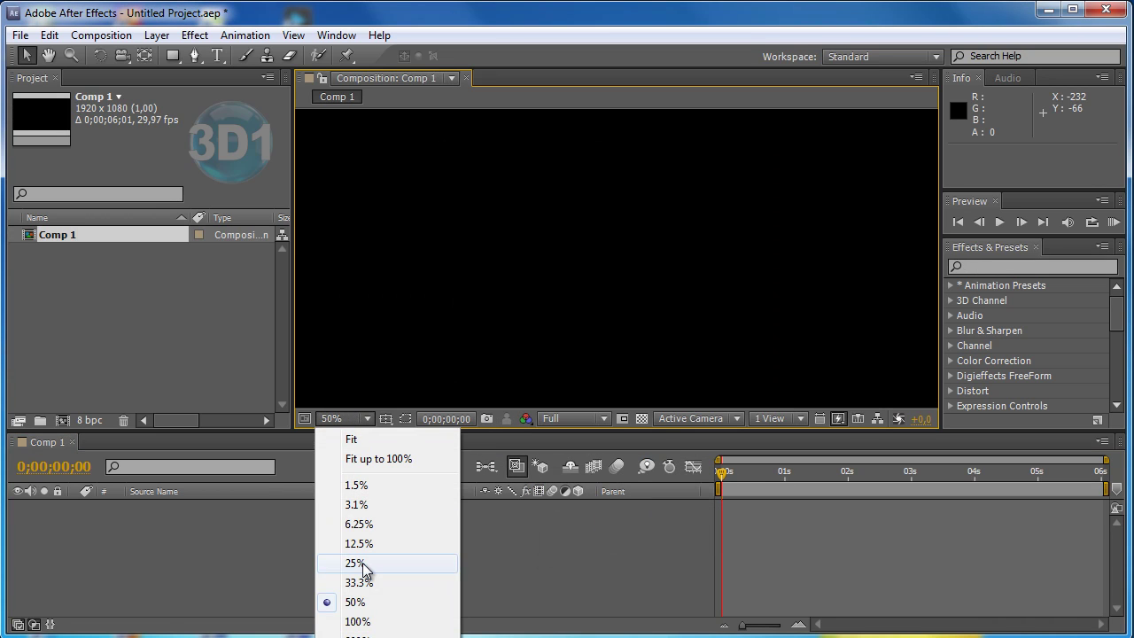
click(374, 561)
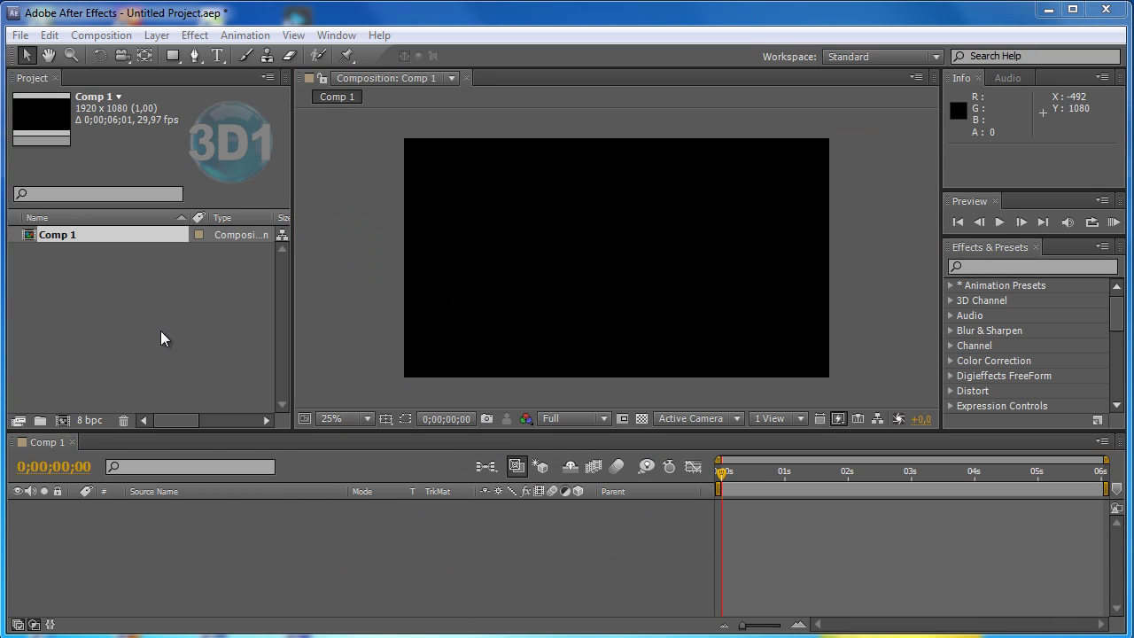
- Move Comp 1 into a new project folder named comps
drag(46, 235, 42, 418)
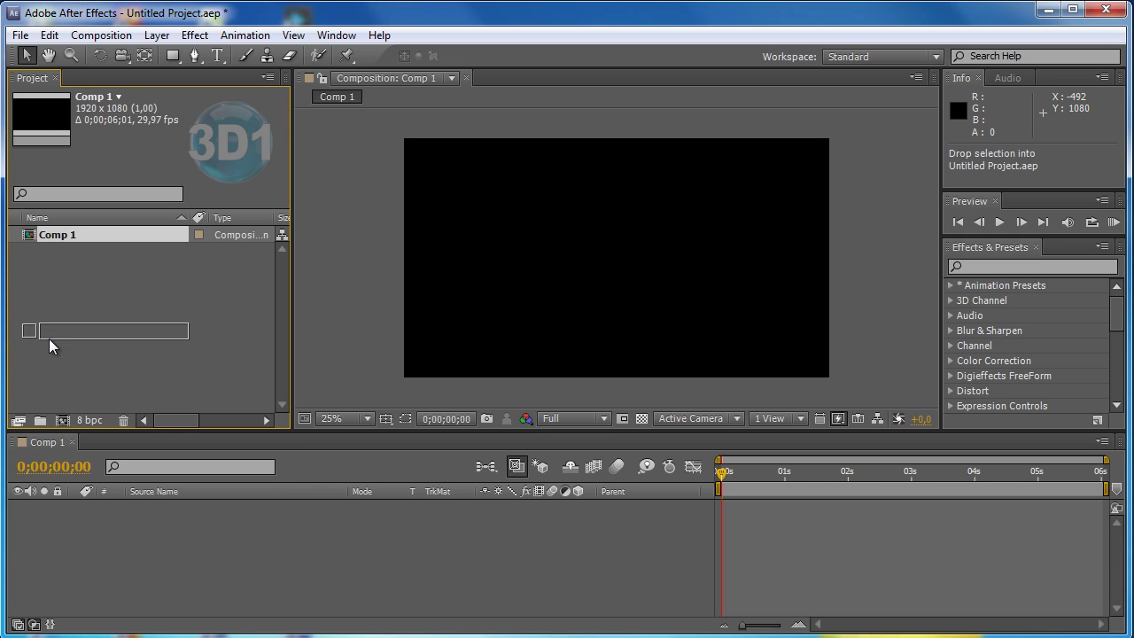
drag(43, 418, 42, 417)
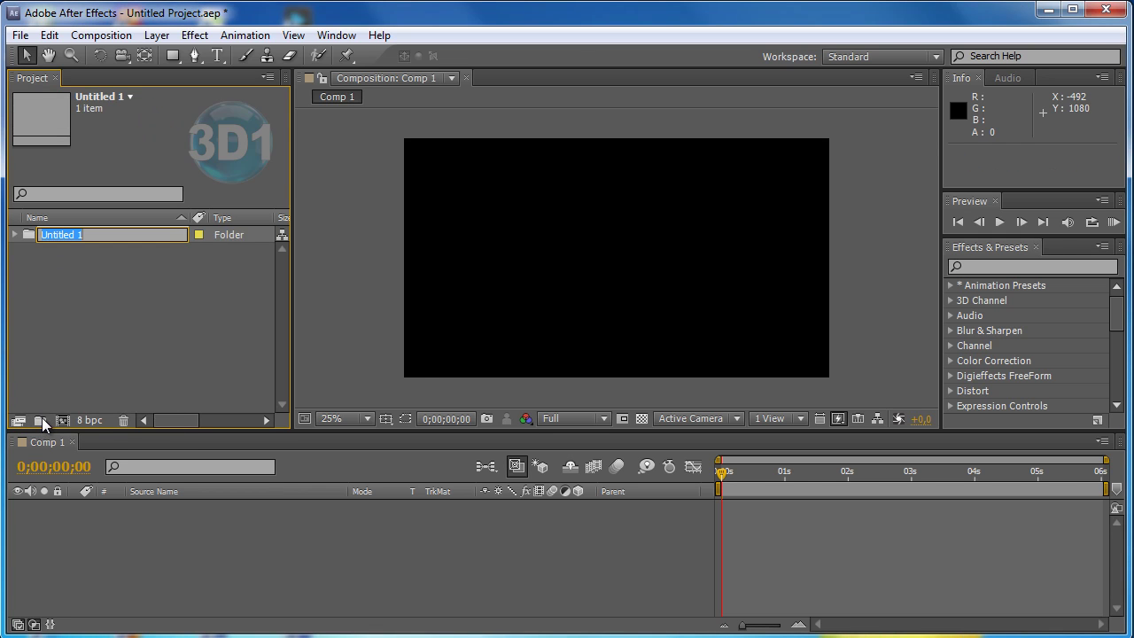
click(87, 234)
text(omps)
click(55, 247)
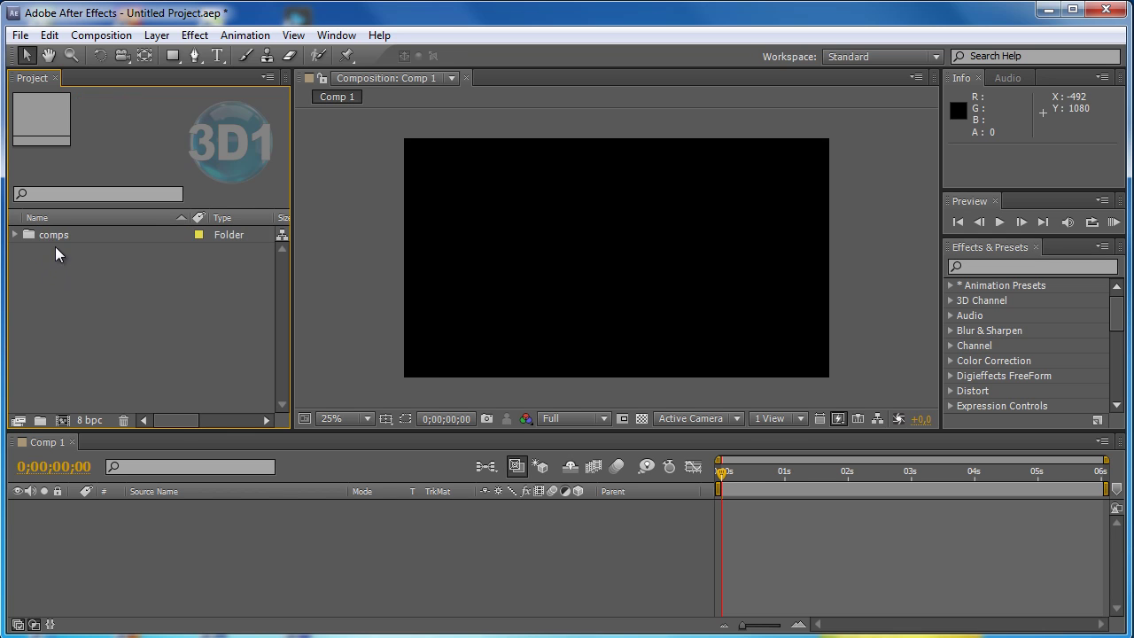
- Rename Comp 1 inside the comps folder to 'oliver'
click(14, 236)
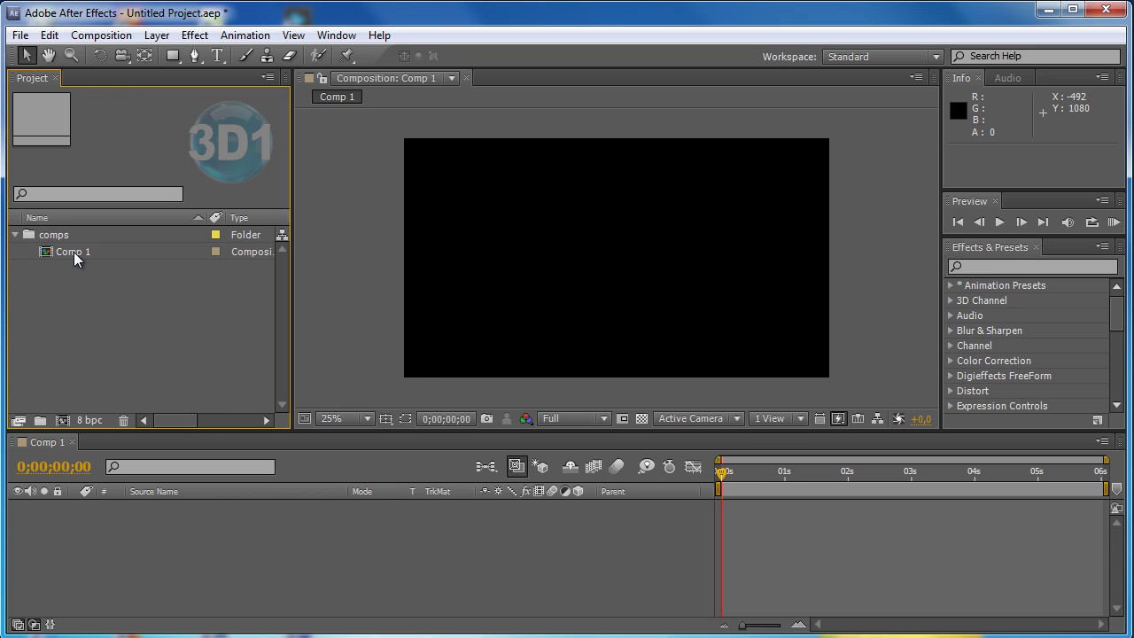
click(73, 251)
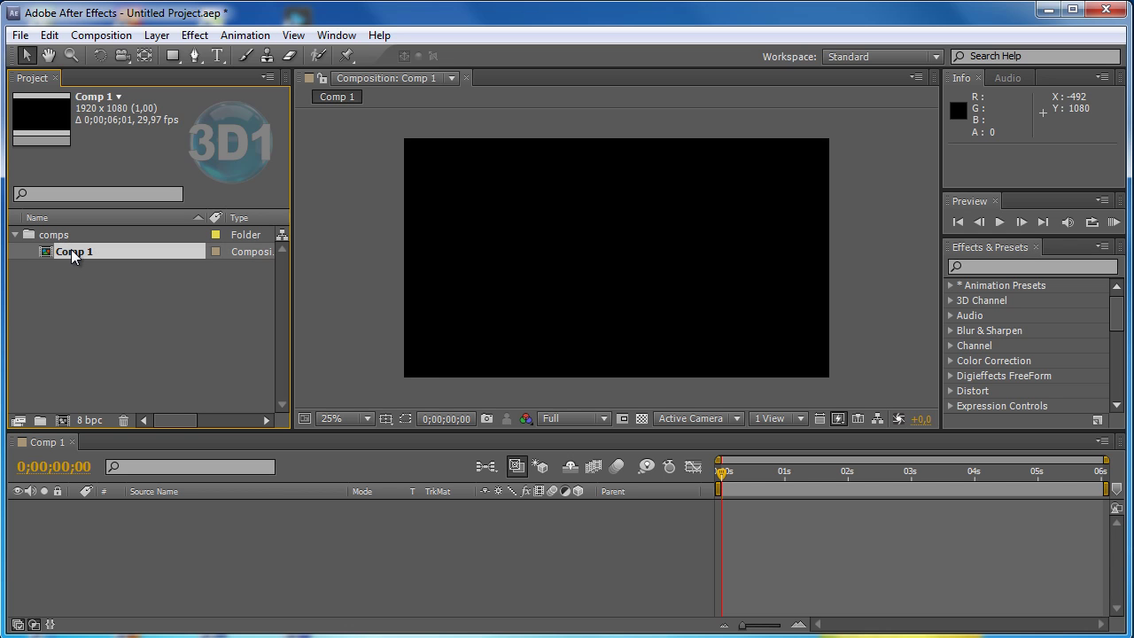
key(Return)
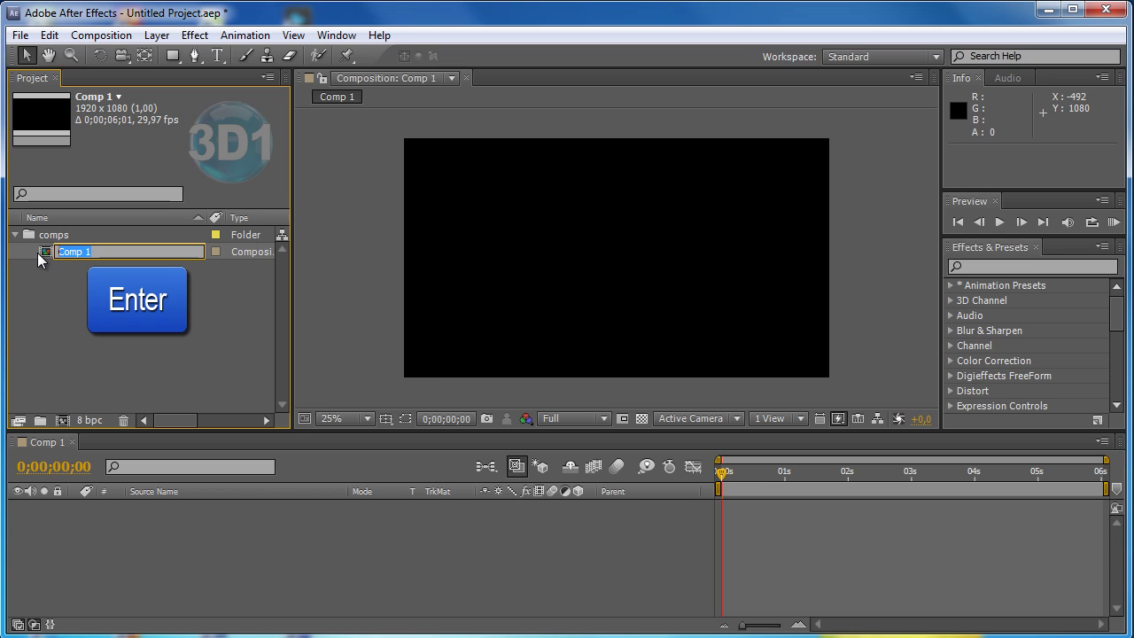
text(ol)
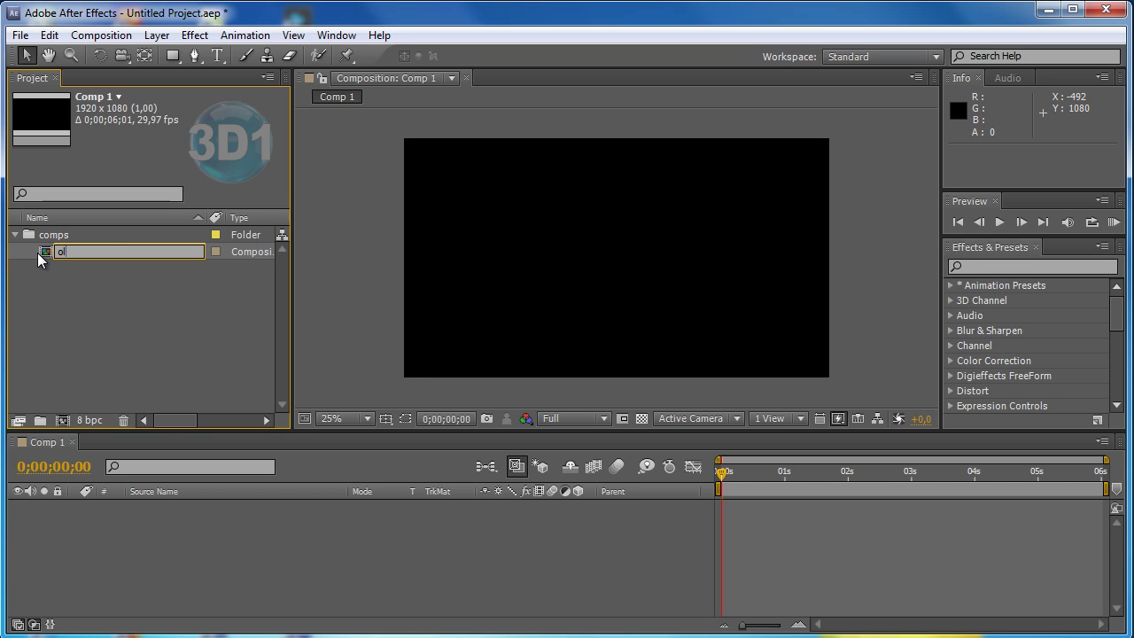
text(iver)
click(168, 312)
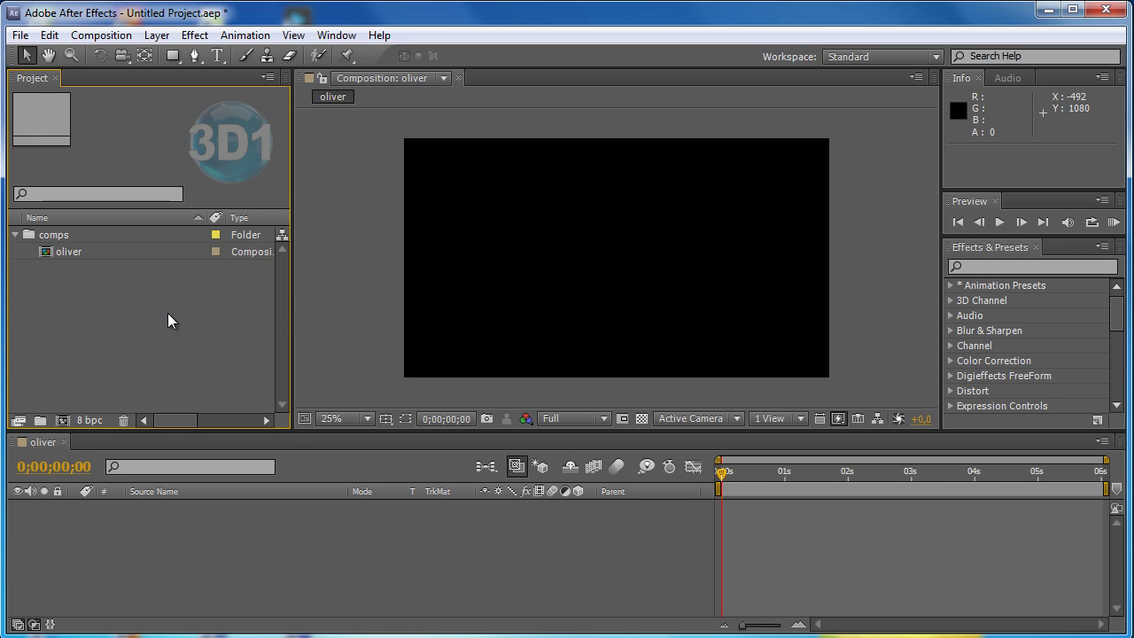
- Create three new Project-panel folders named footage, images and sound
click(39, 419)
text(footag)
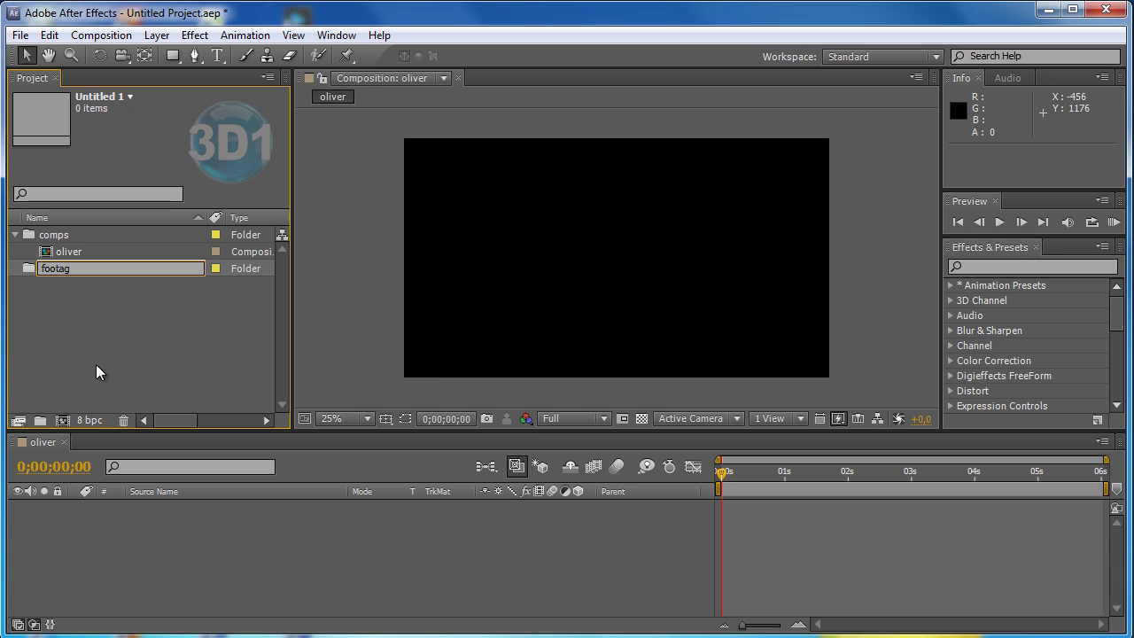
text(e)
key(Return)
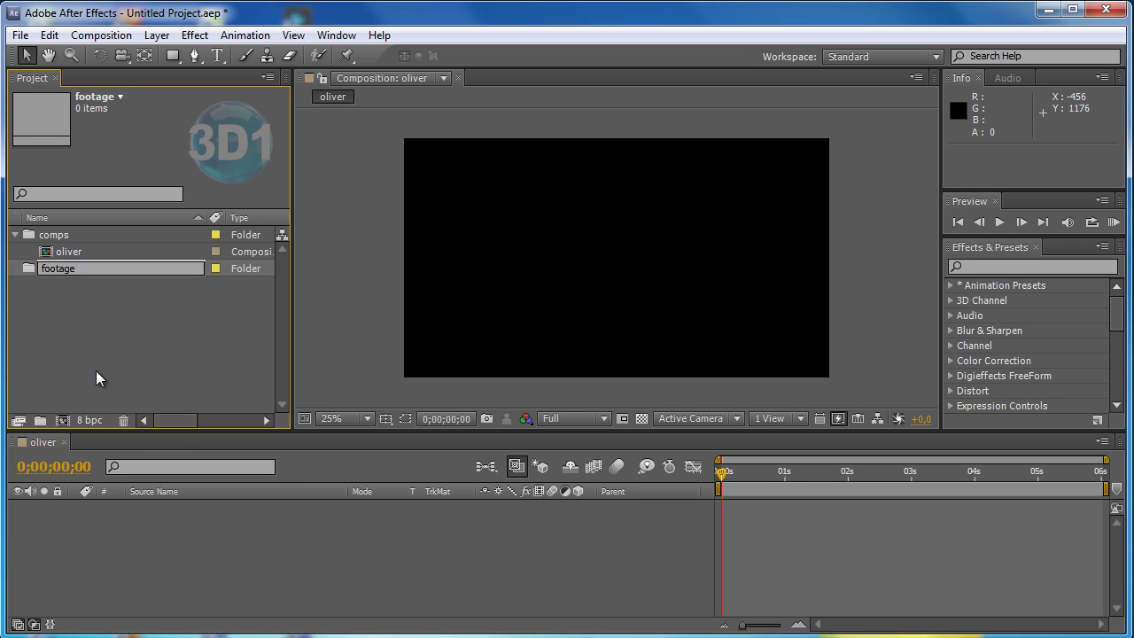
click(40, 420)
text(images)
key(Return)
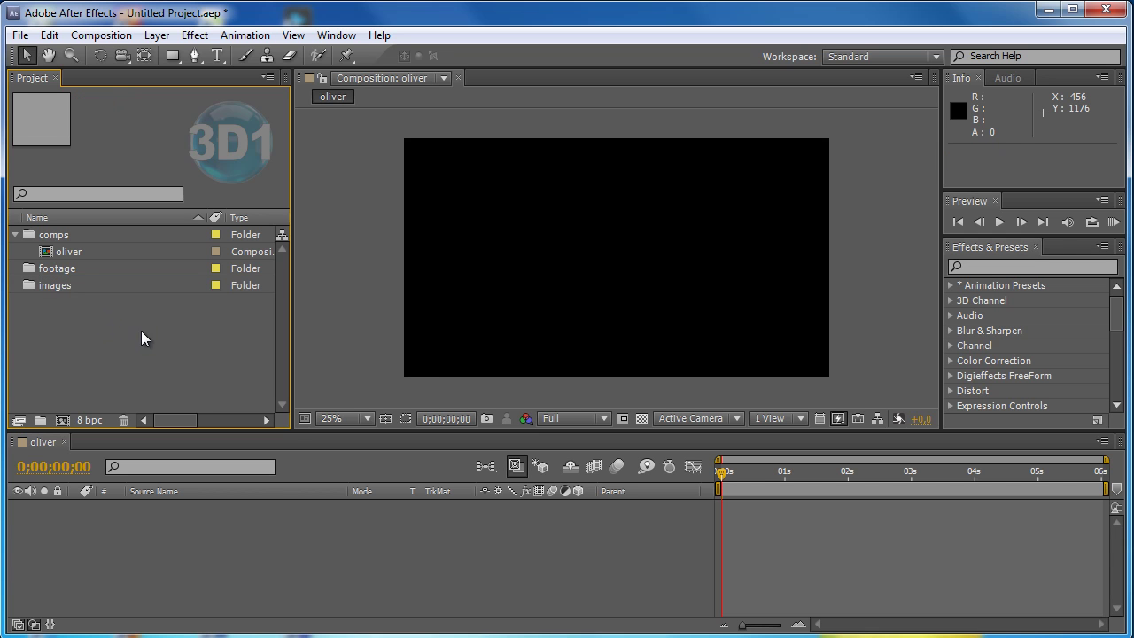
click(47, 410)
text(so)
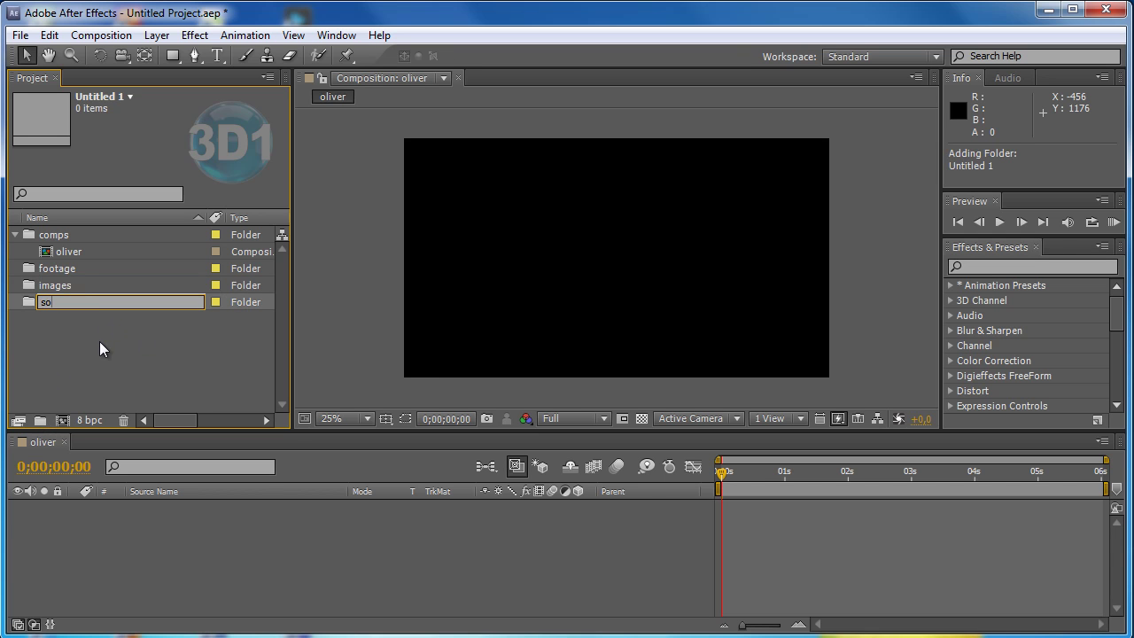
text(und)
click(116, 340)
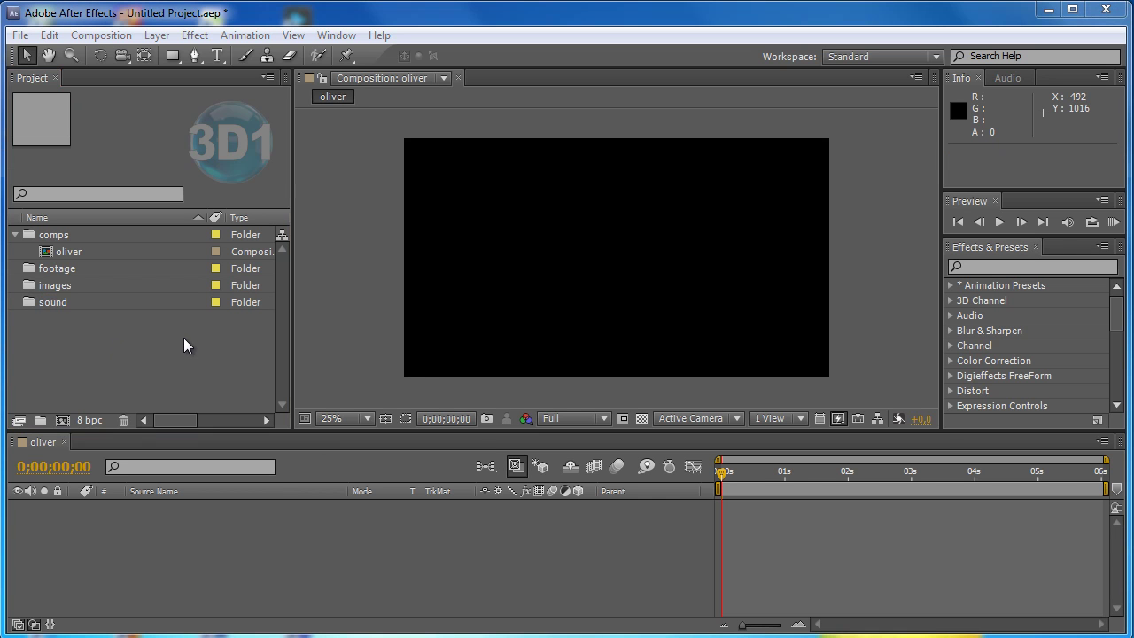
- Import oliver ae composi 01.aep from project files and select its oliver design composition
click(20, 35)
mouse_move(108, 321)
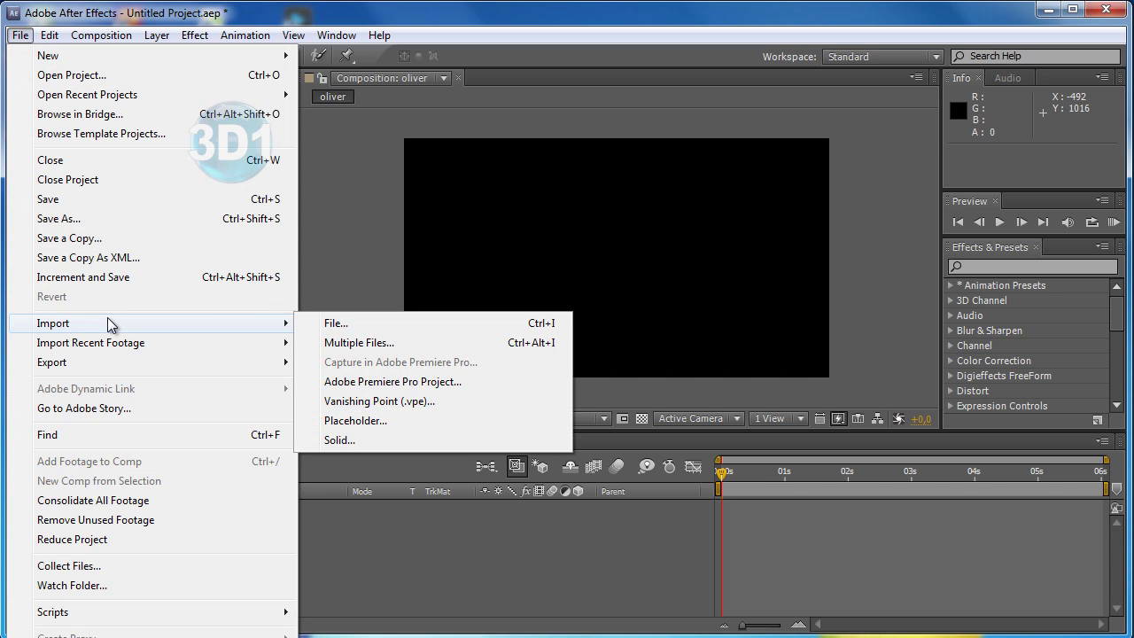
click(375, 324)
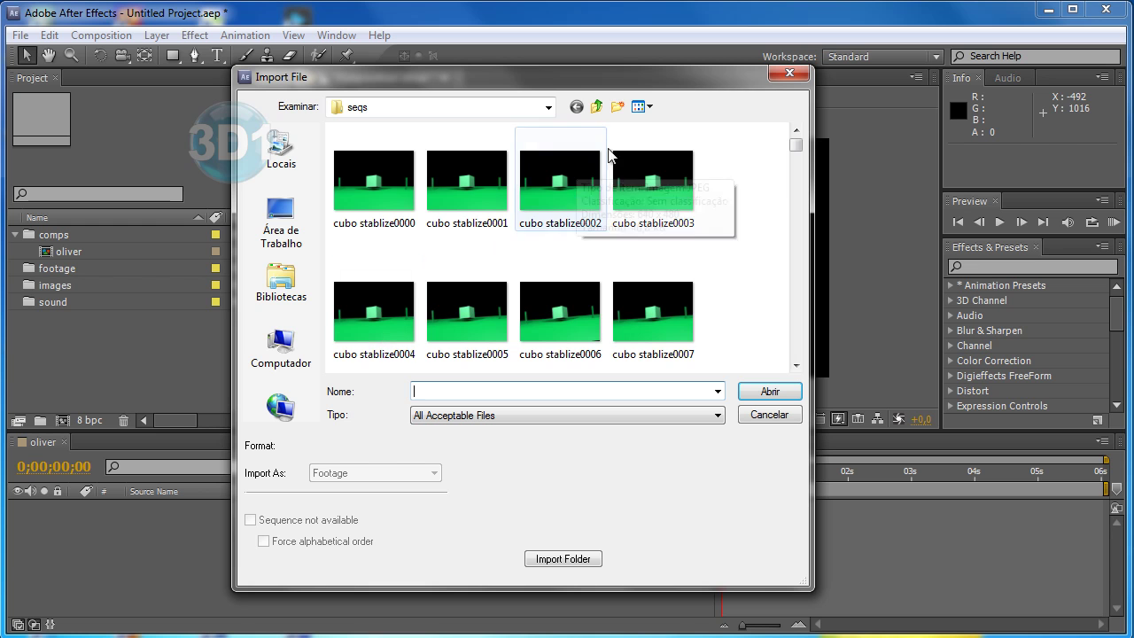
click(598, 107)
drag(794, 172, 793, 251)
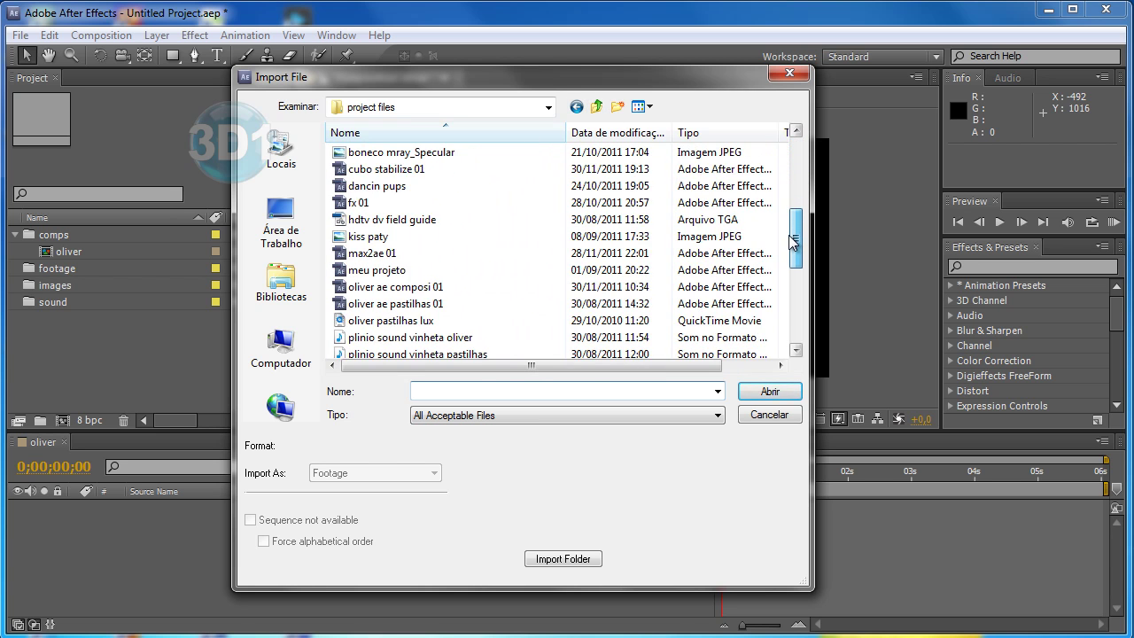
click(394, 253)
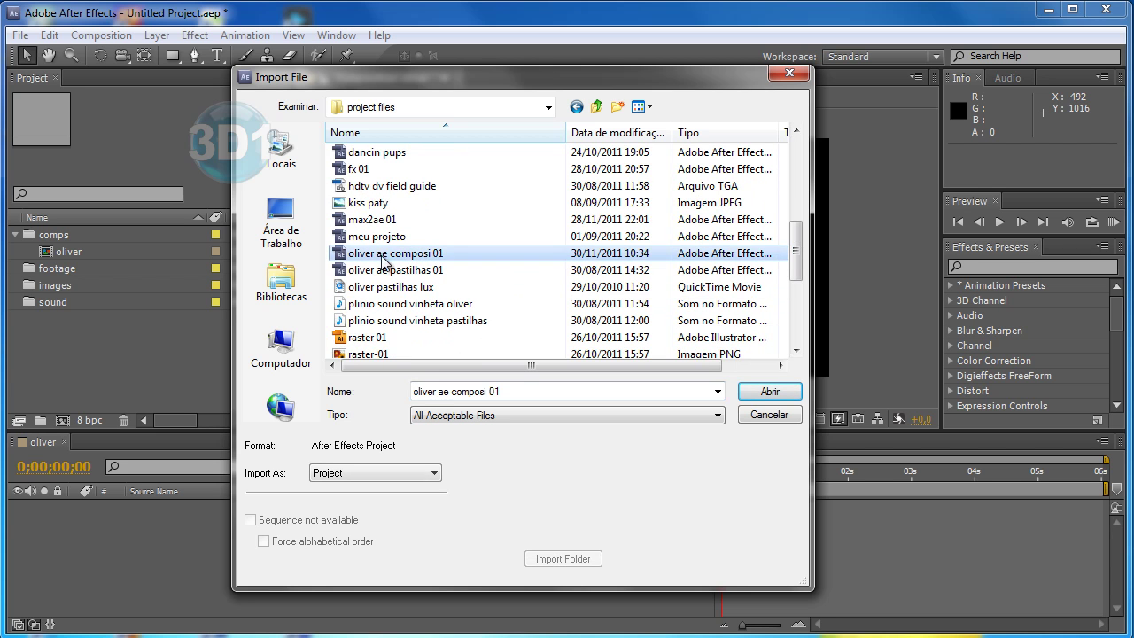
click(770, 394)
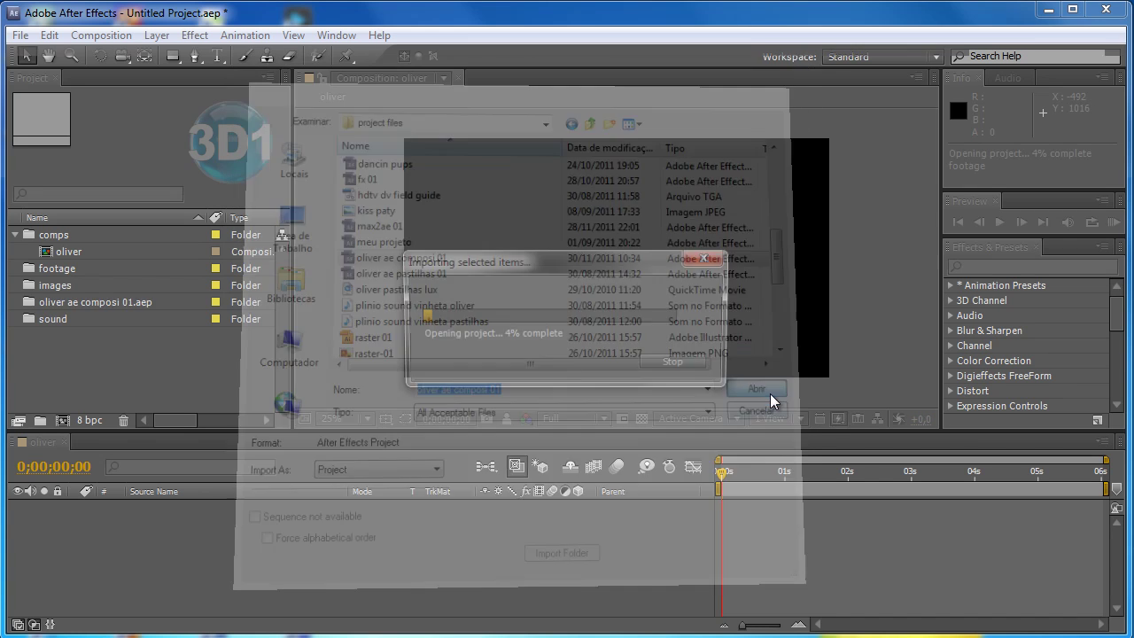
click(15, 302)
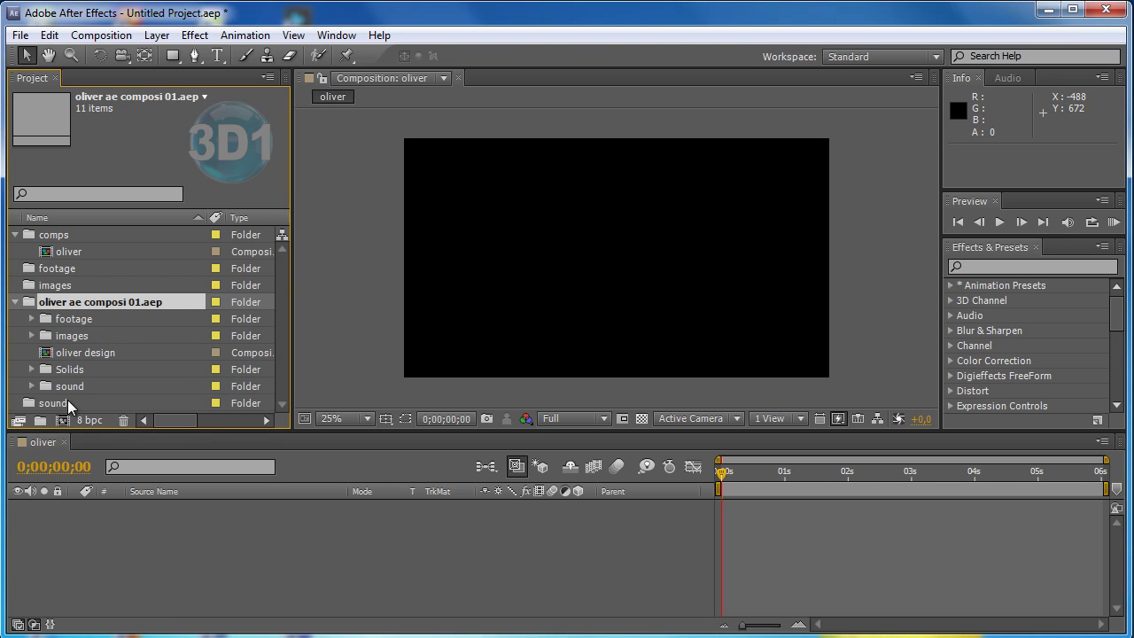
click(83, 354)
- Open and scrub oliver design, return to oliver at time zero, and collapse the imported folder
double_click(84, 354)
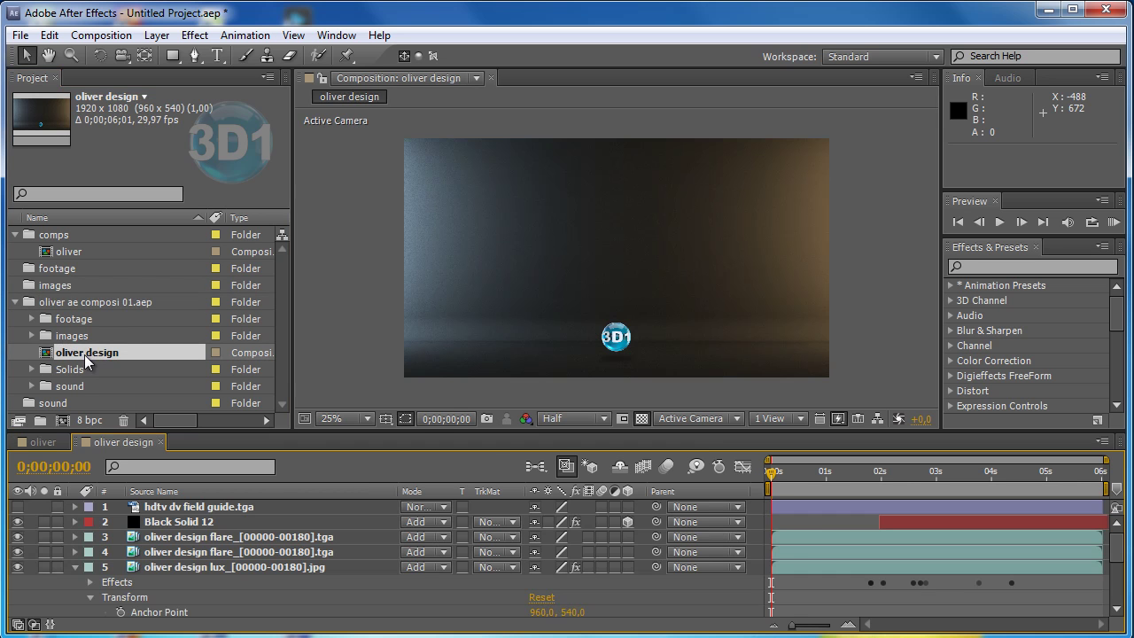
mouse_move(774, 474)
mouse_down()
mouse_move(1004, 483)
mouse_move(816, 490)
mouse_move(993, 485)
mouse_move(856, 484)
mouse_up()
drag(55, 445, 177, 443)
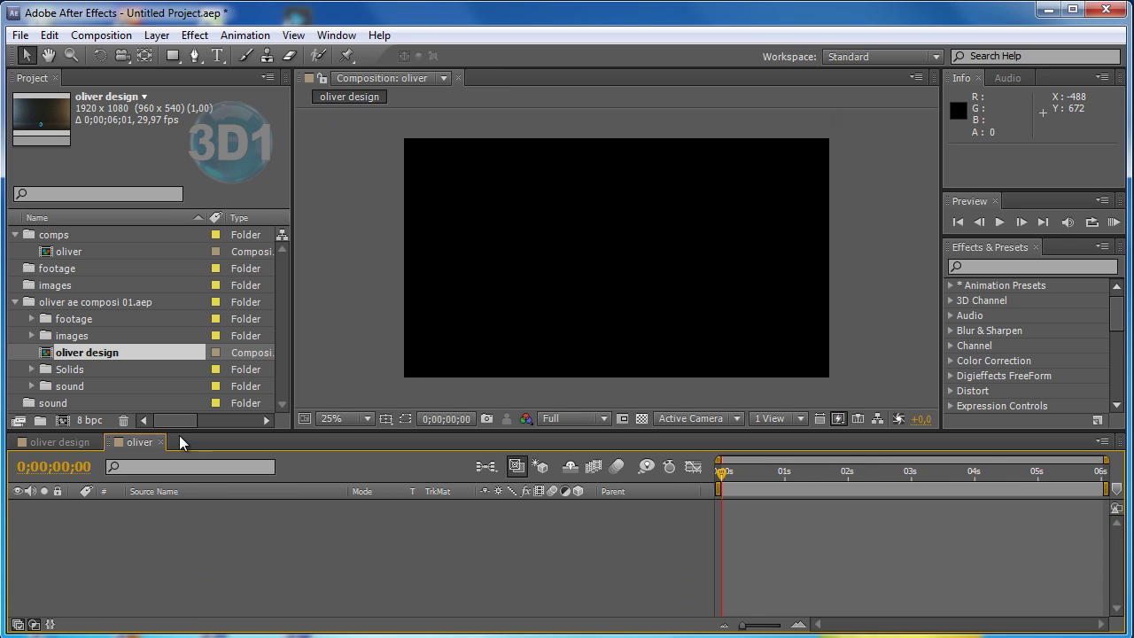
drag(724, 474, 698, 483)
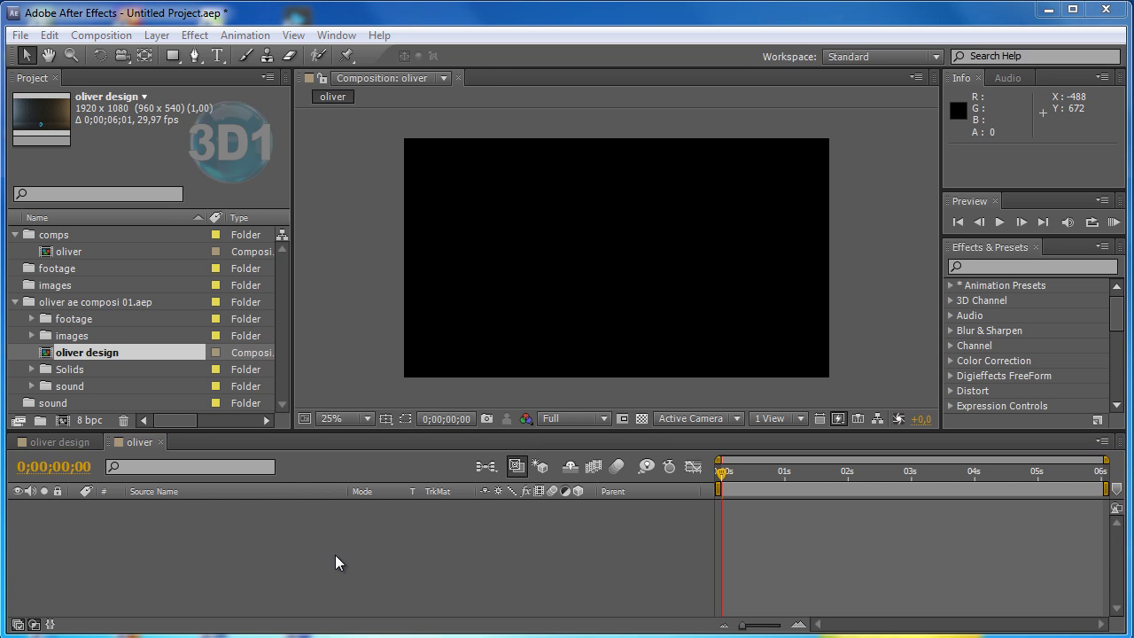
click(78, 442)
click(140, 445)
click(15, 302)
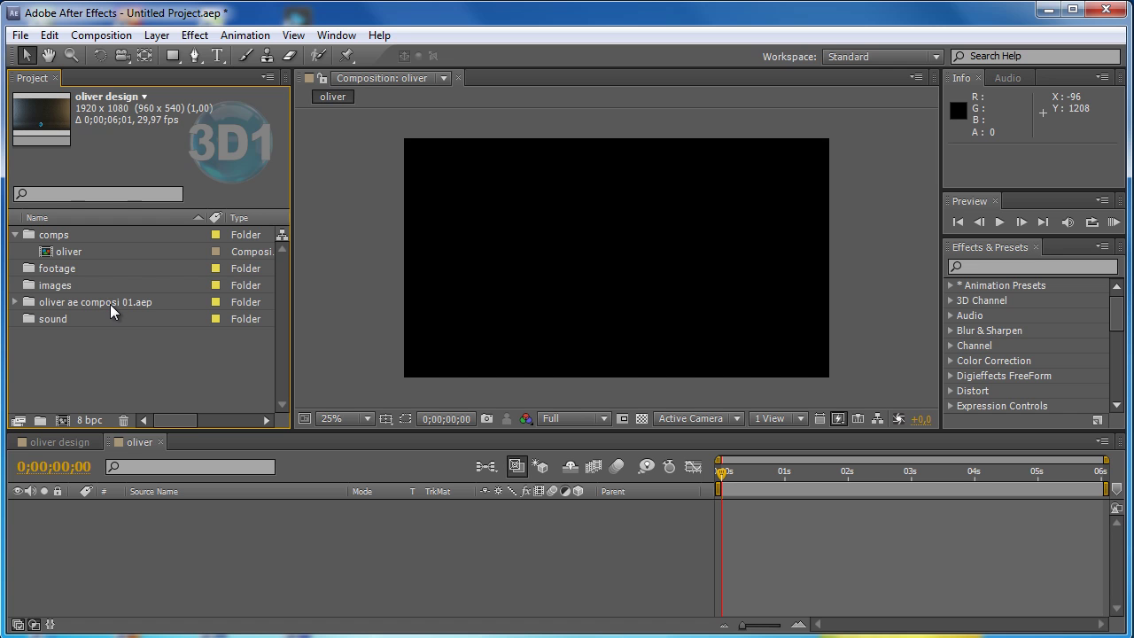
- Import the oliver design 3D image sequence into the footage folder via Import Multiple Files
click(55, 267)
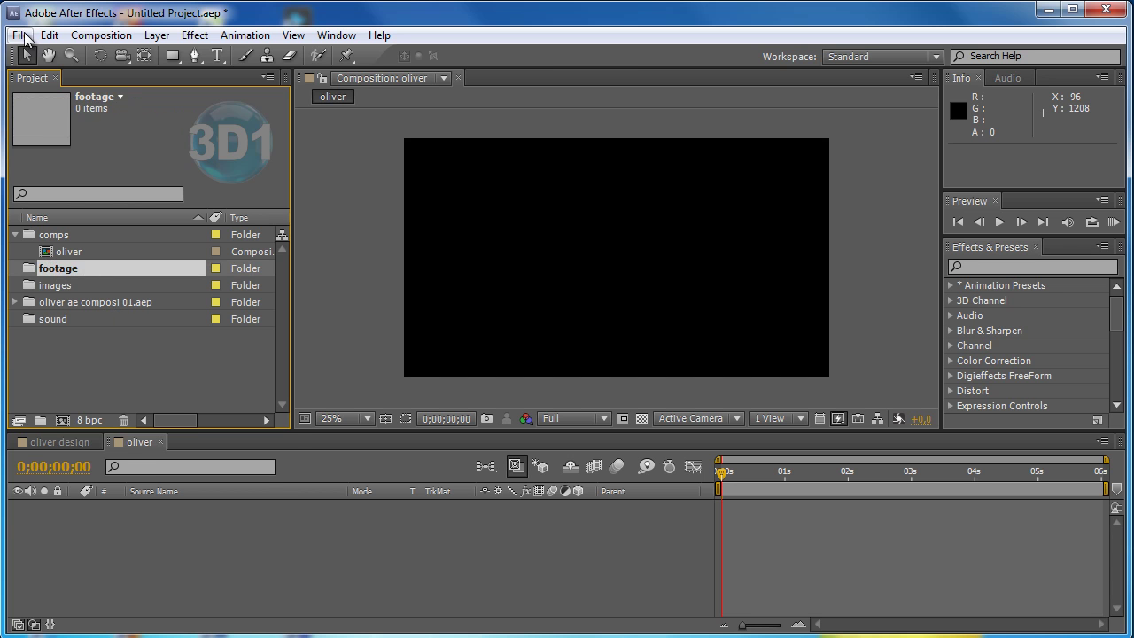
click(20, 36)
mouse_move(66, 323)
click(372, 341)
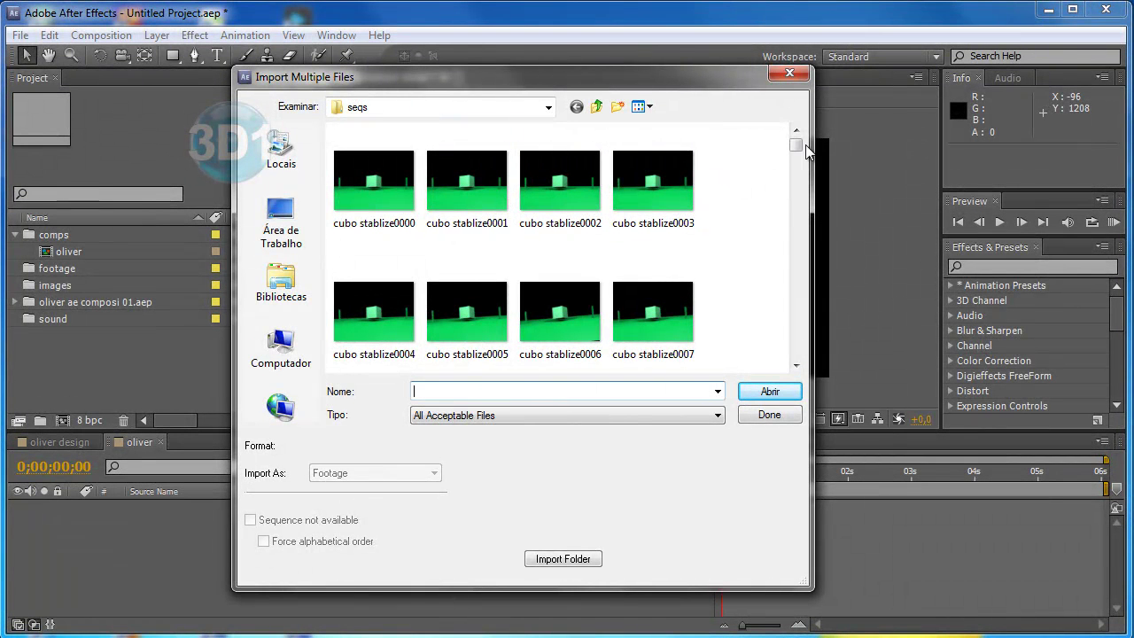
drag(797, 145, 796, 196)
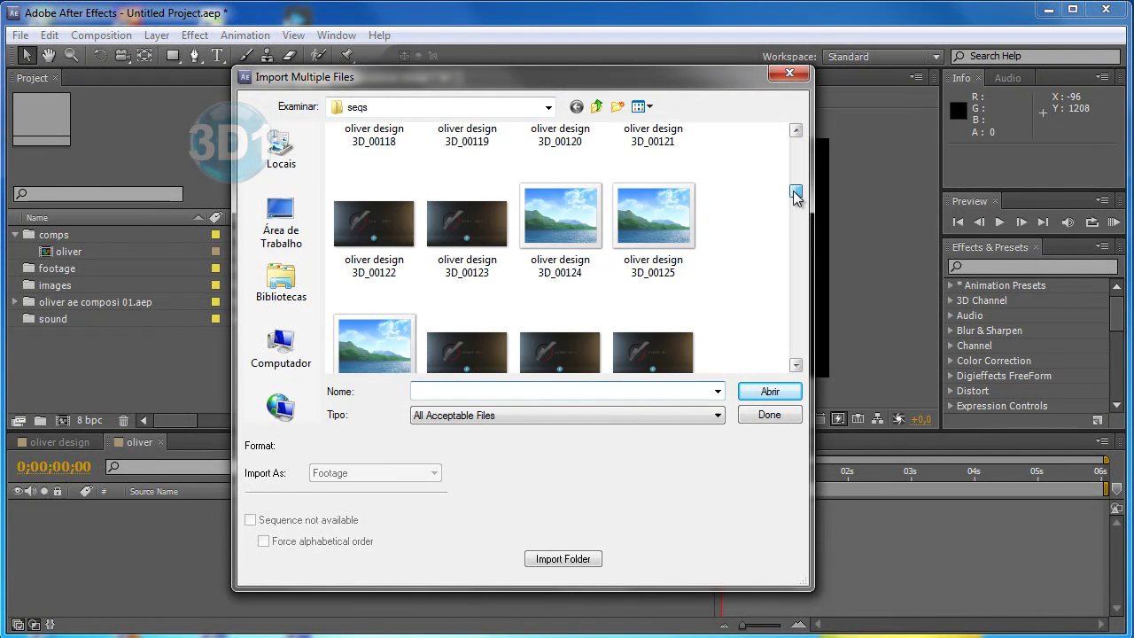
click(560, 226)
click(767, 391)
- Import the oliver design lux JPEG sequence and the flare Targa sequence, accepting its alpha
drag(793, 152, 796, 235)
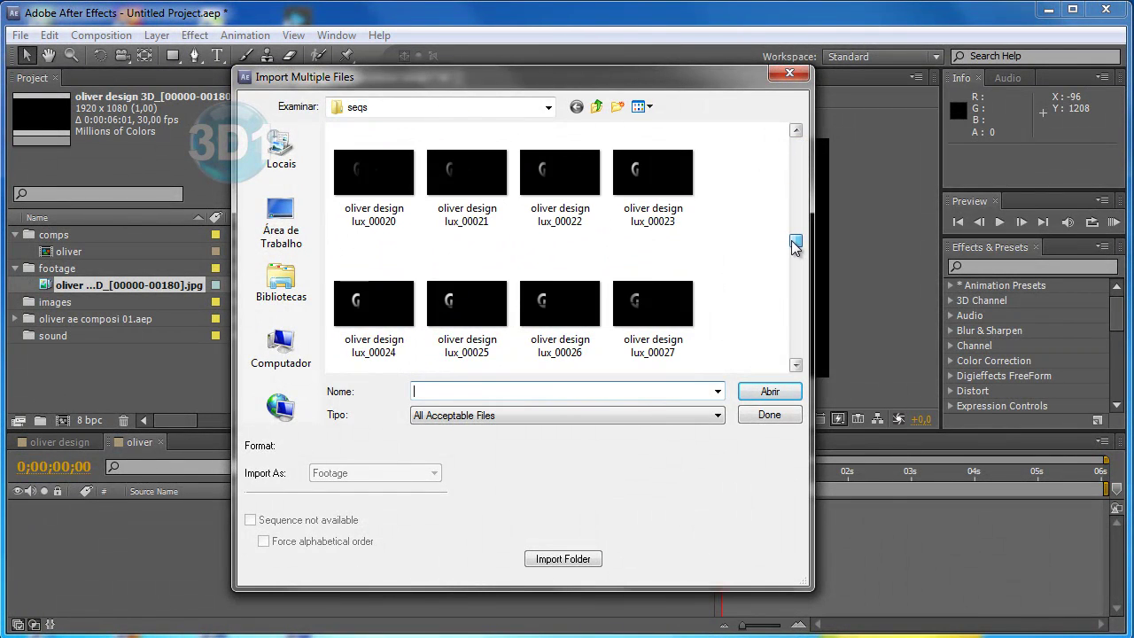
click(544, 184)
click(770, 391)
drag(797, 145, 793, 208)
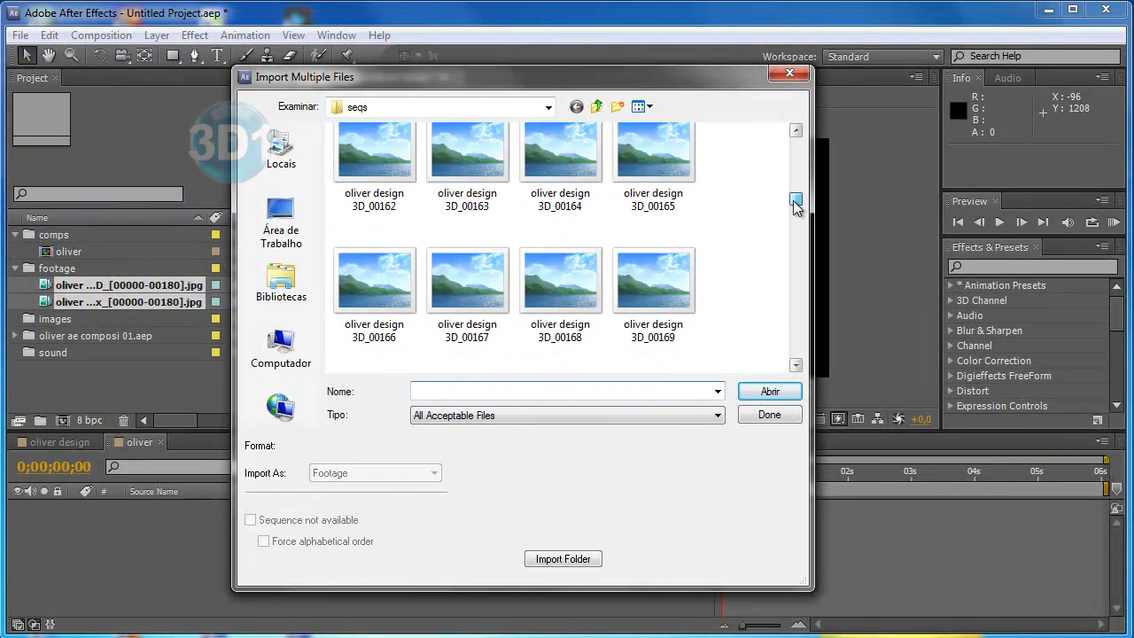
click(537, 331)
key(Return)
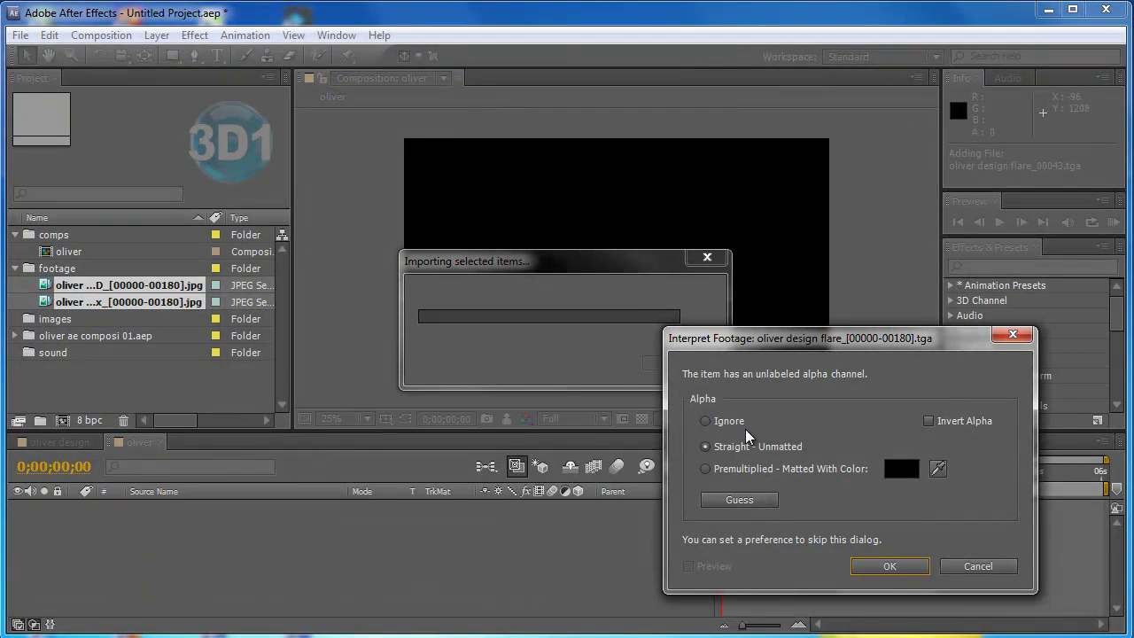
click(889, 566)
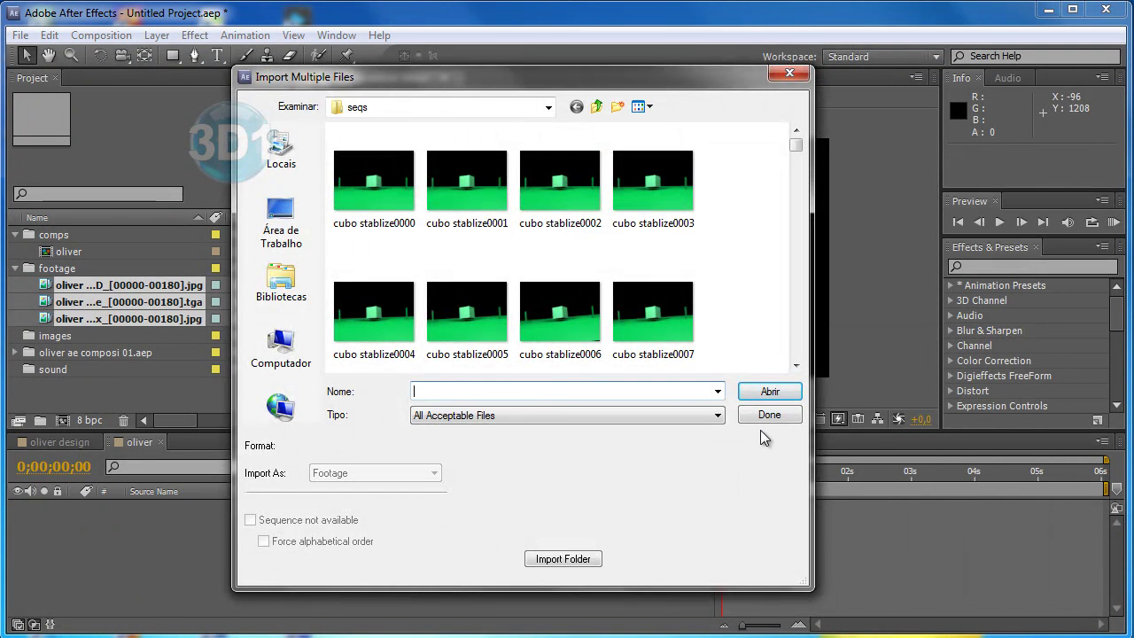
- Import hdtv dv field guide.tga from project files, accept its alpha, and finish importing
click(598, 106)
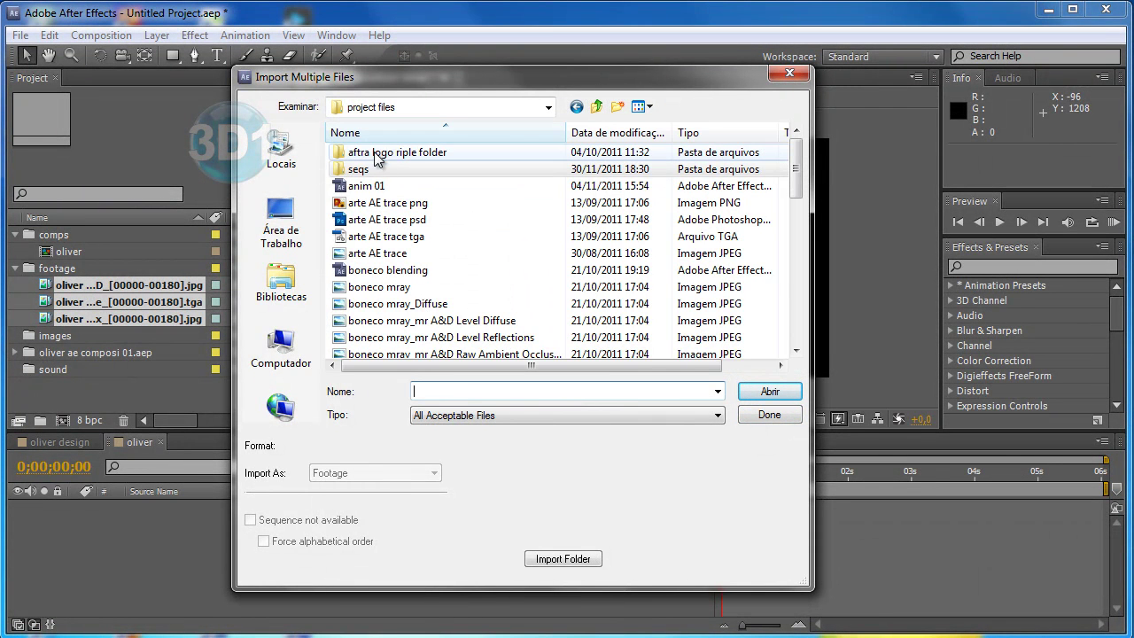
drag(794, 178, 794, 241)
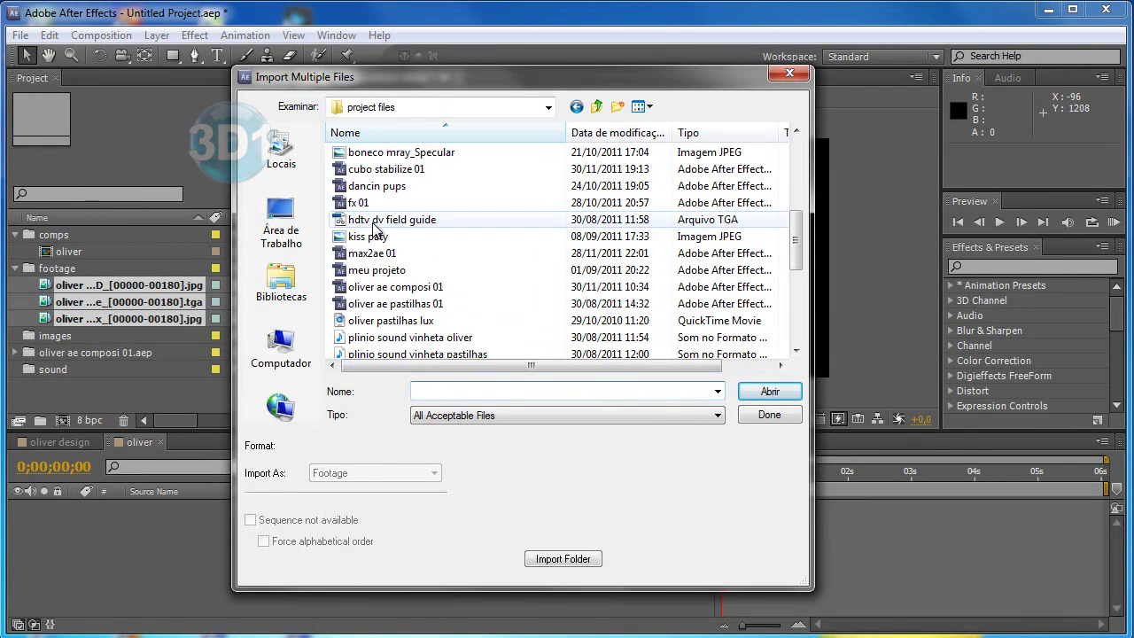
click(771, 220)
click(769, 393)
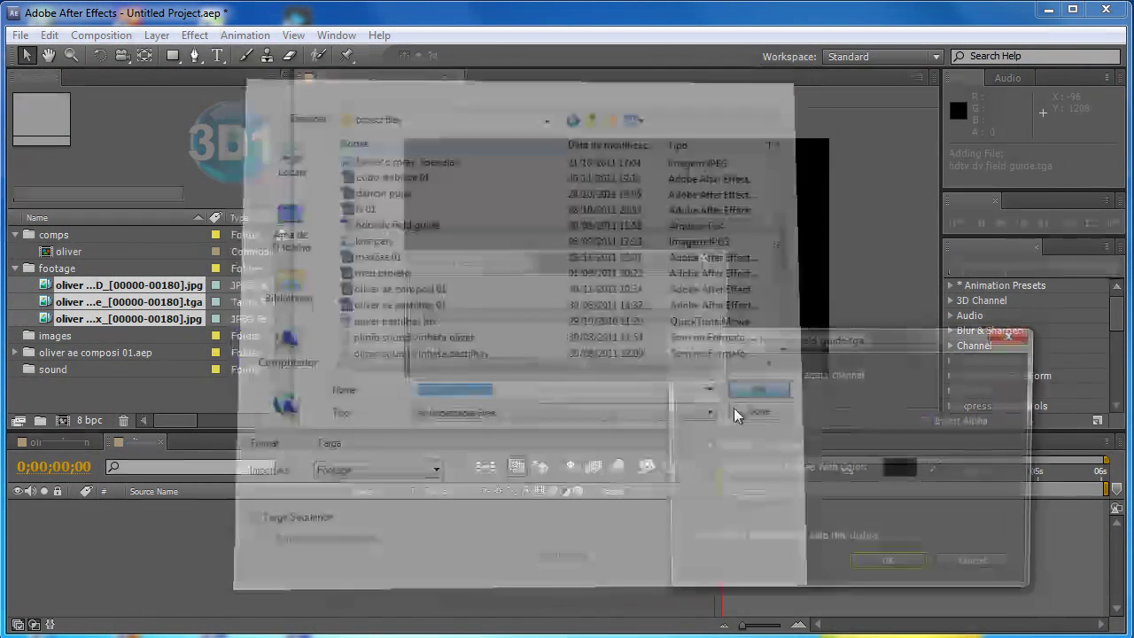
click(877, 567)
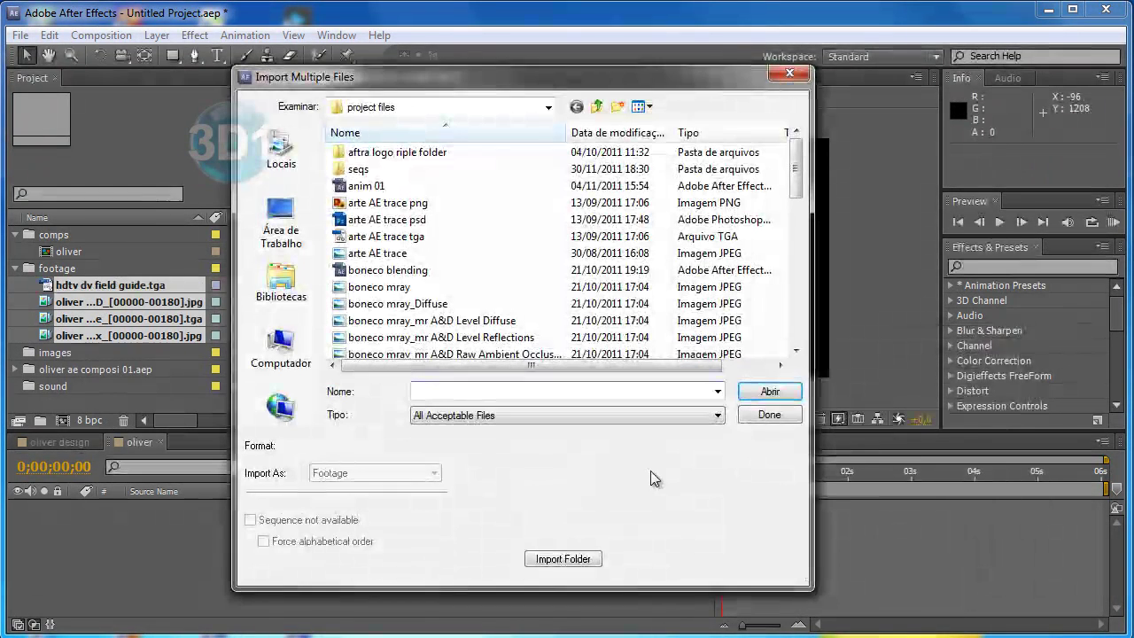
click(769, 416)
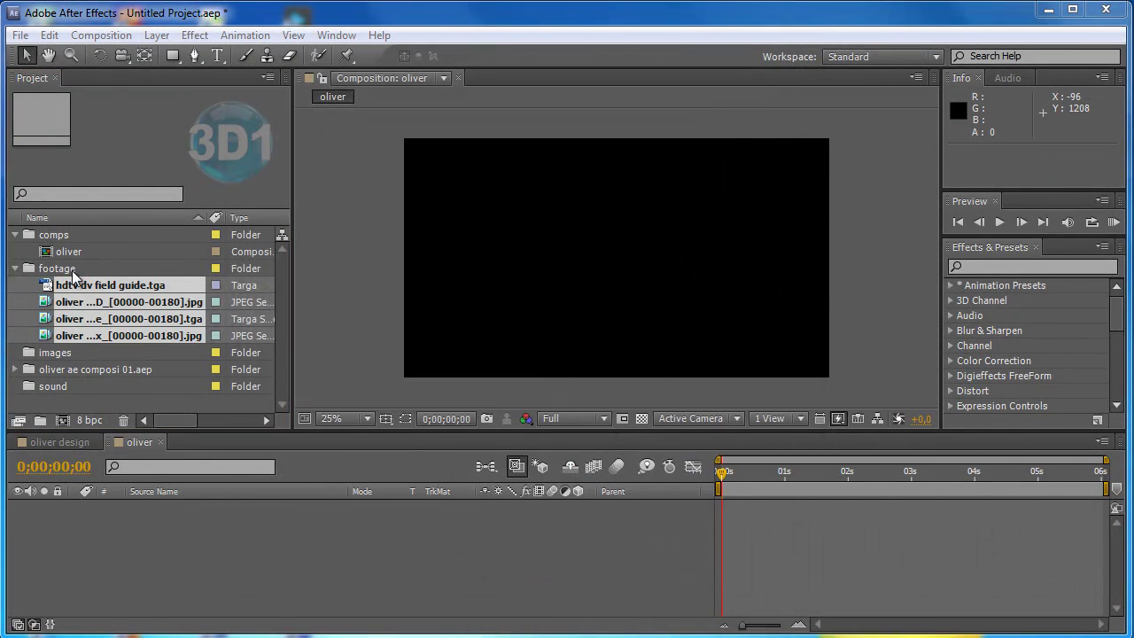
- Move hdtv dv field guide.tga from the footage folder into the images folder
click(72, 269)
click(102, 286)
drag(102, 285, 86, 352)
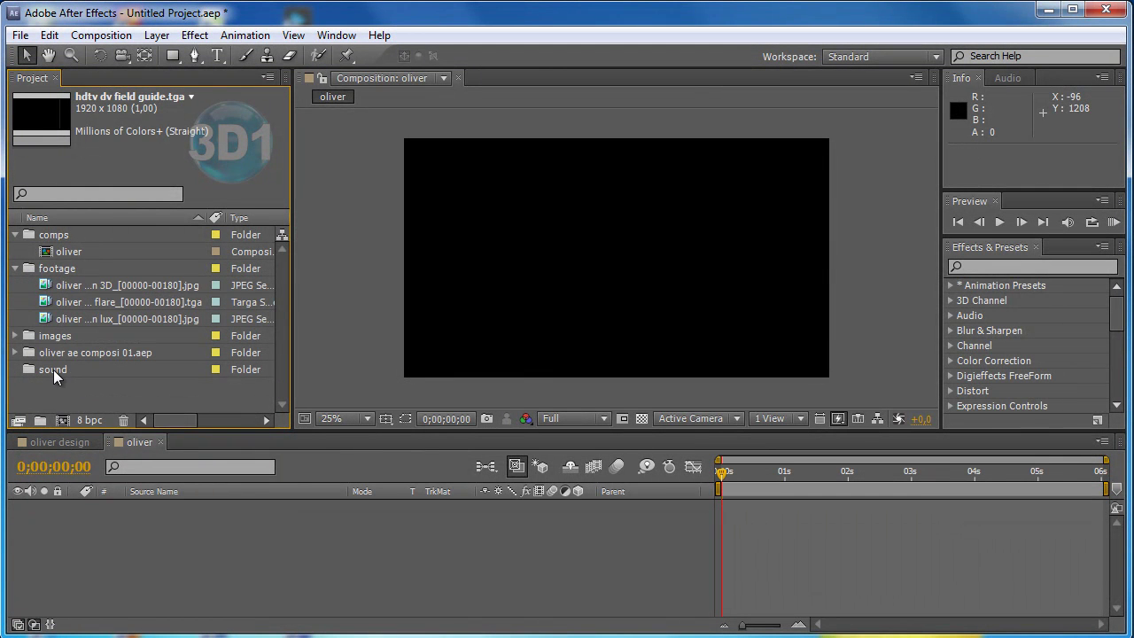
- Import plinio sound vinheta oliver.mp3 into the sound folder
click(54, 369)
click(20, 35)
mouse_move(124, 324)
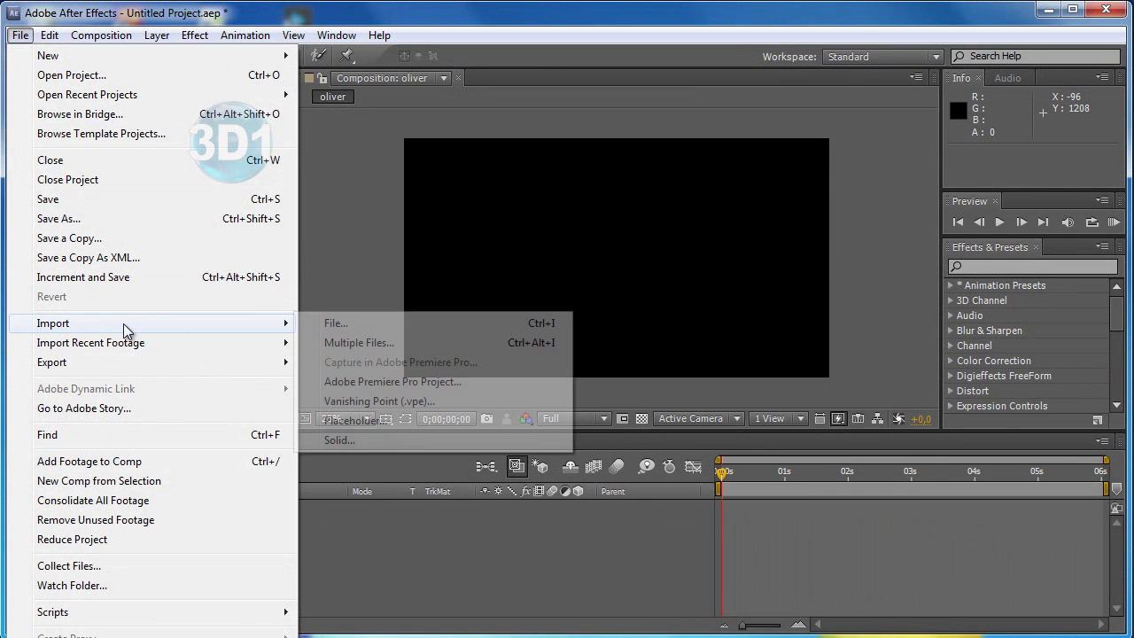
click(392, 325)
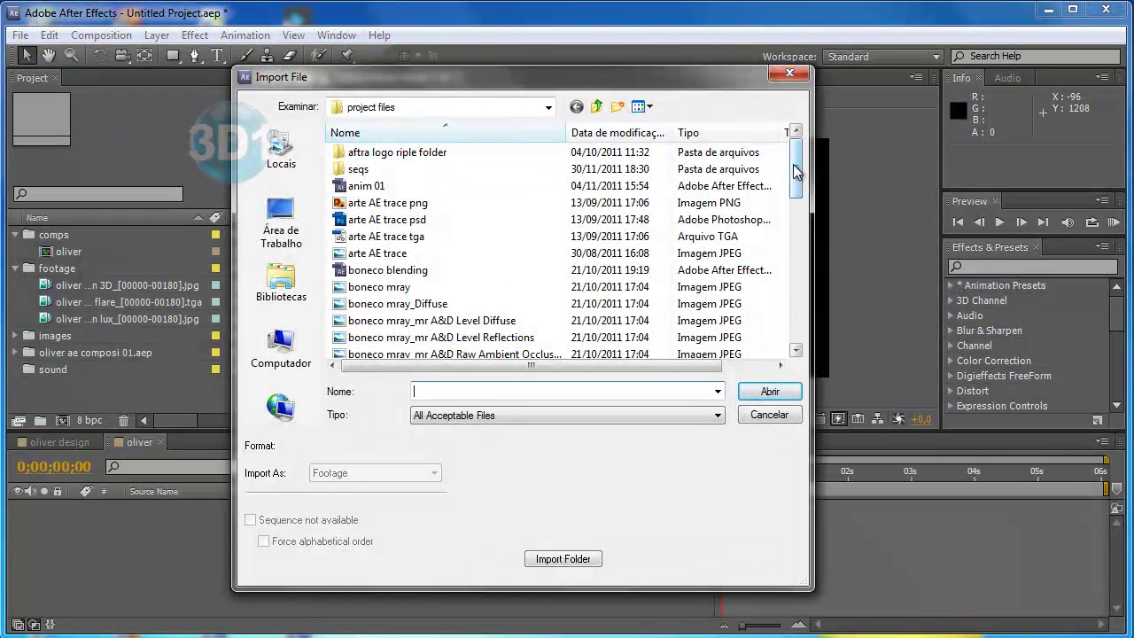
drag(796, 172, 794, 296)
scroll(758, 291, up, 1)
scroll(757, 290, up, 1)
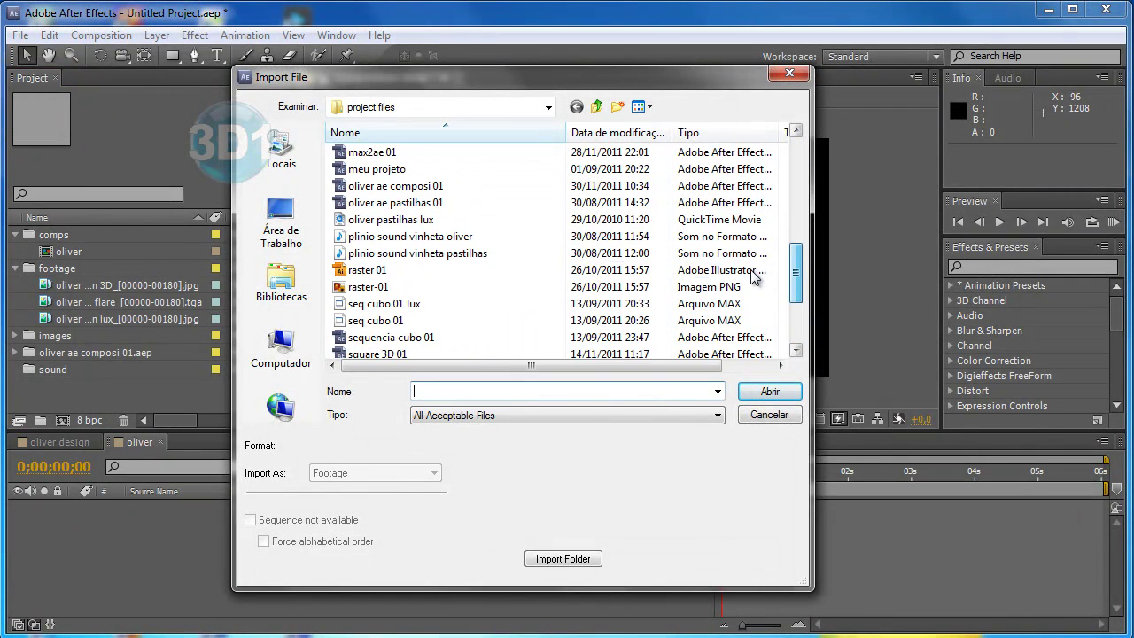
click(443, 236)
click(768, 393)
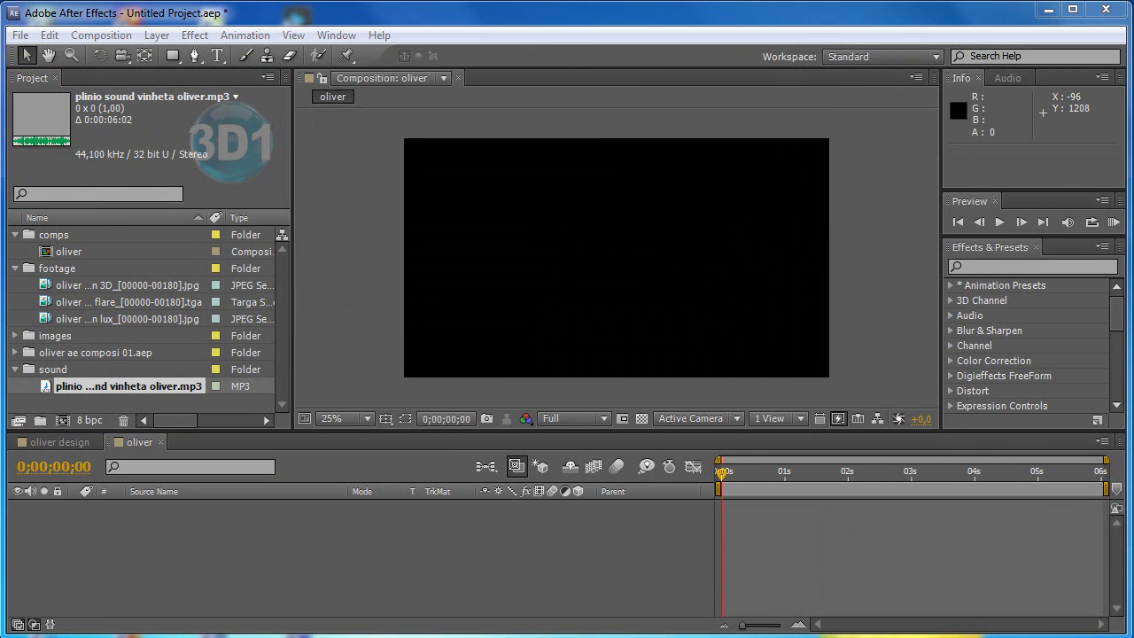
- Browse the Composition menu without choosing anything, then bring up the Layer menu
click(115, 38)
mouse_move(159, 35)
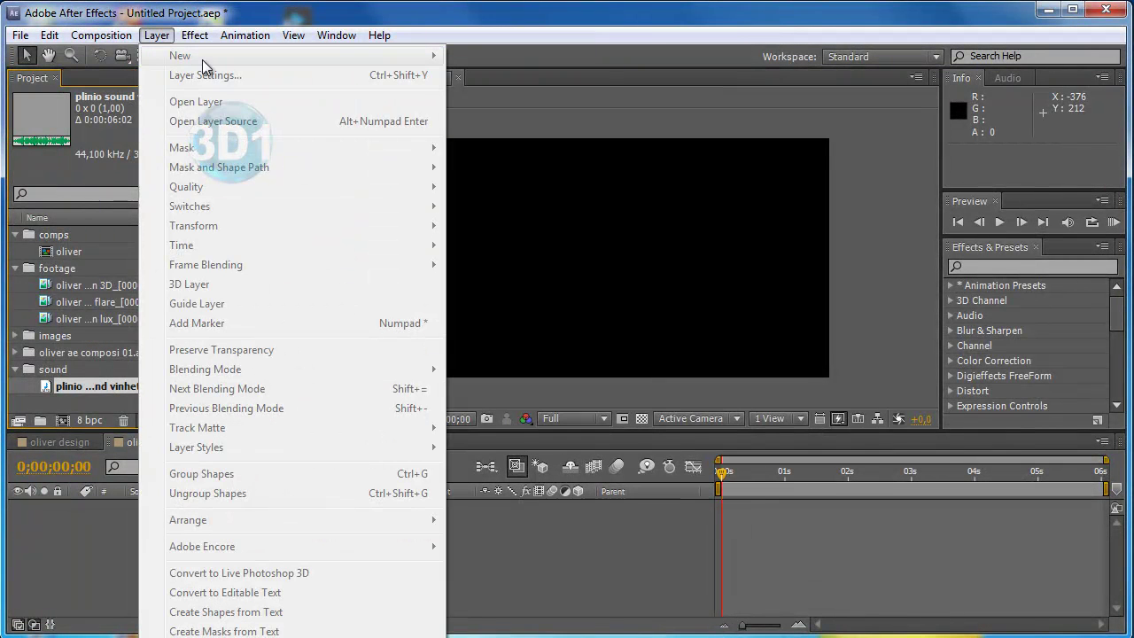
click(650, 584)
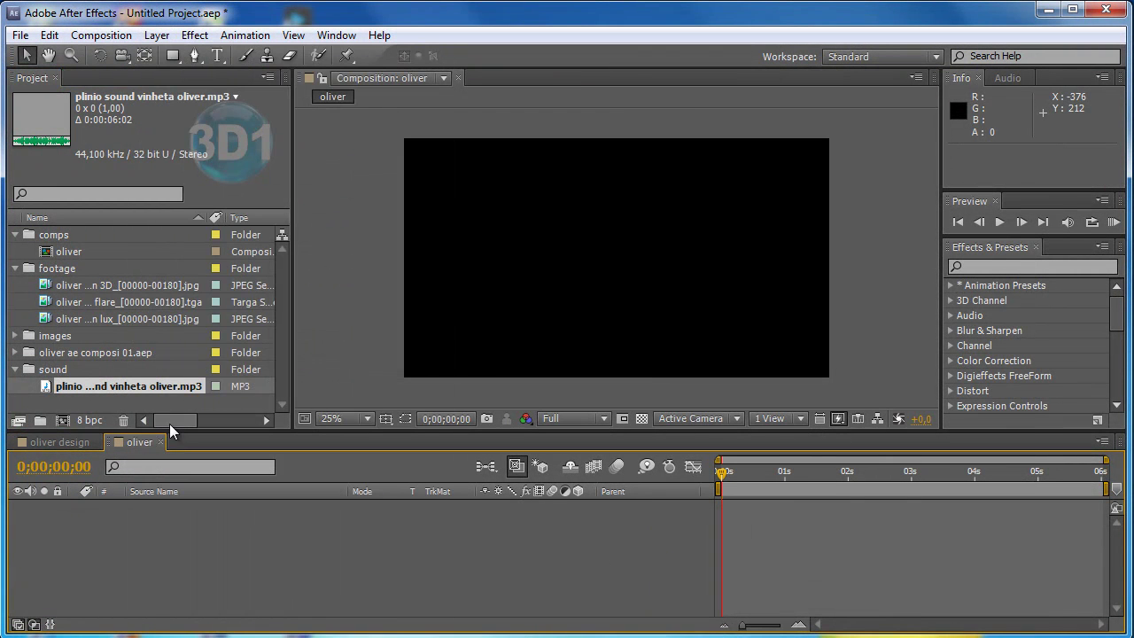
click(188, 35)
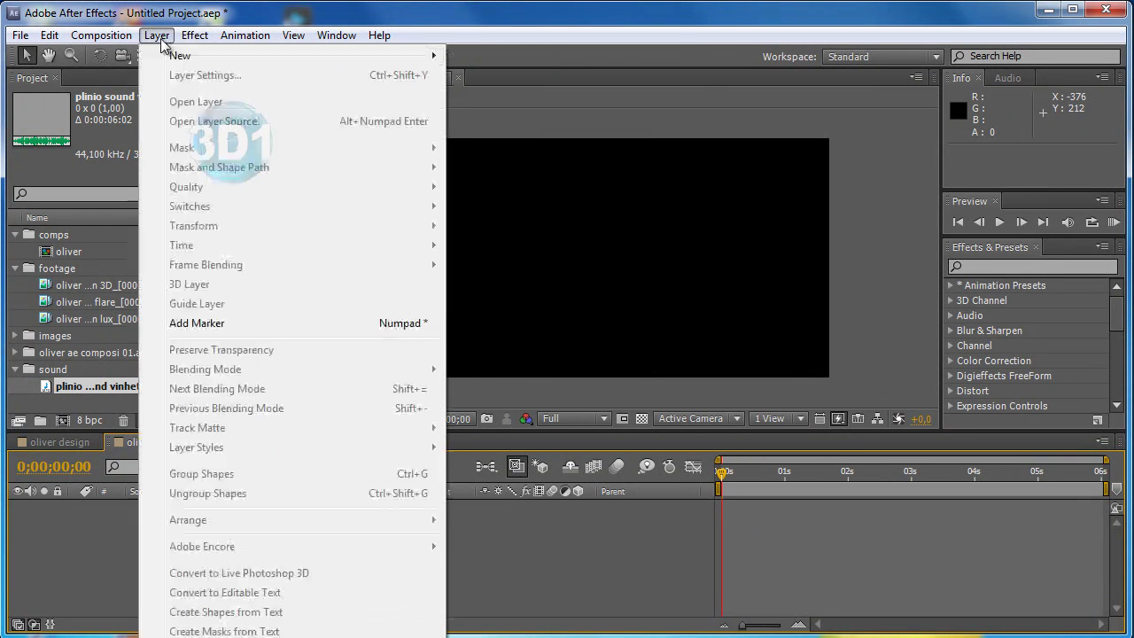
- Add a black 1920×1080 solid layer to oliver with default Solid Settings
mouse_move(211, 54)
click(487, 76)
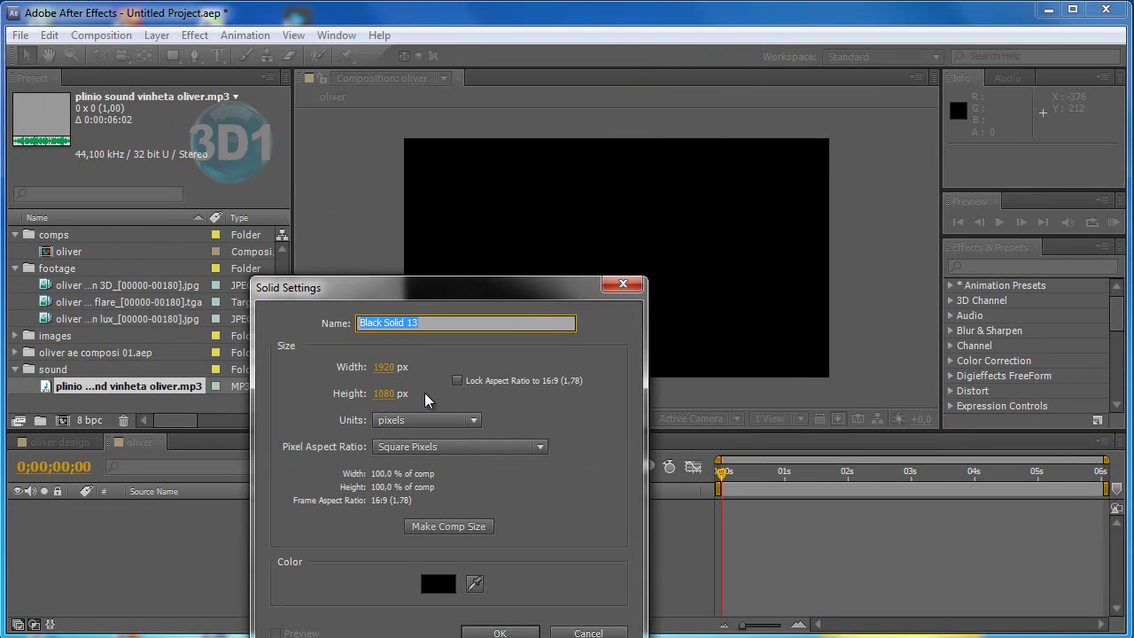
click(513, 634)
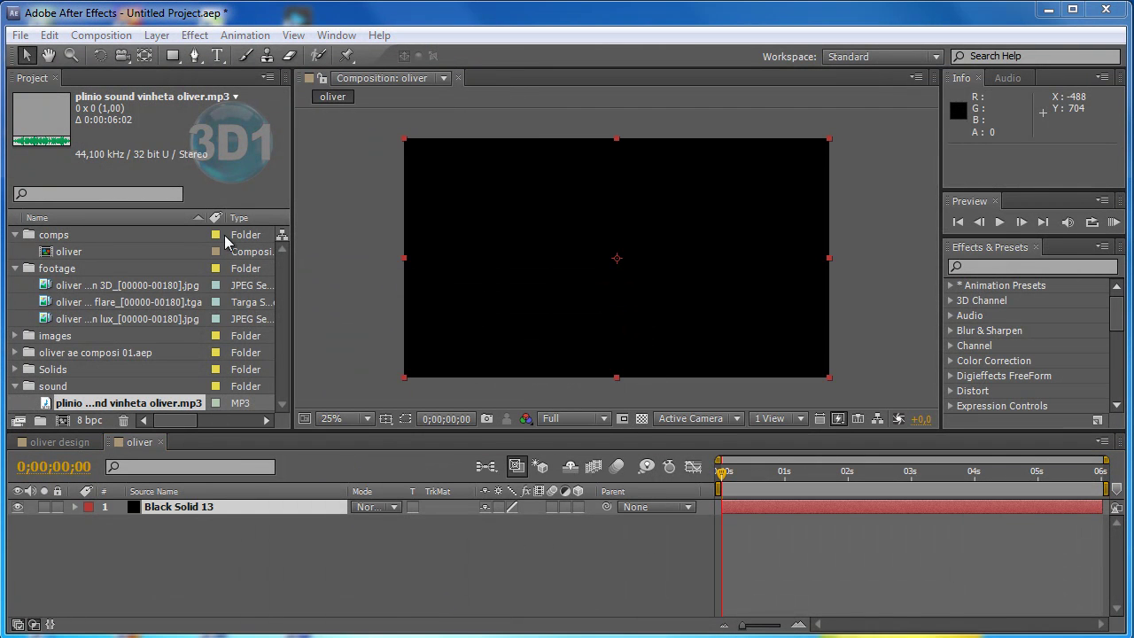
- Widen the Project panel and its name column, then expand the Solids folder
drag(294, 296, 320, 277)
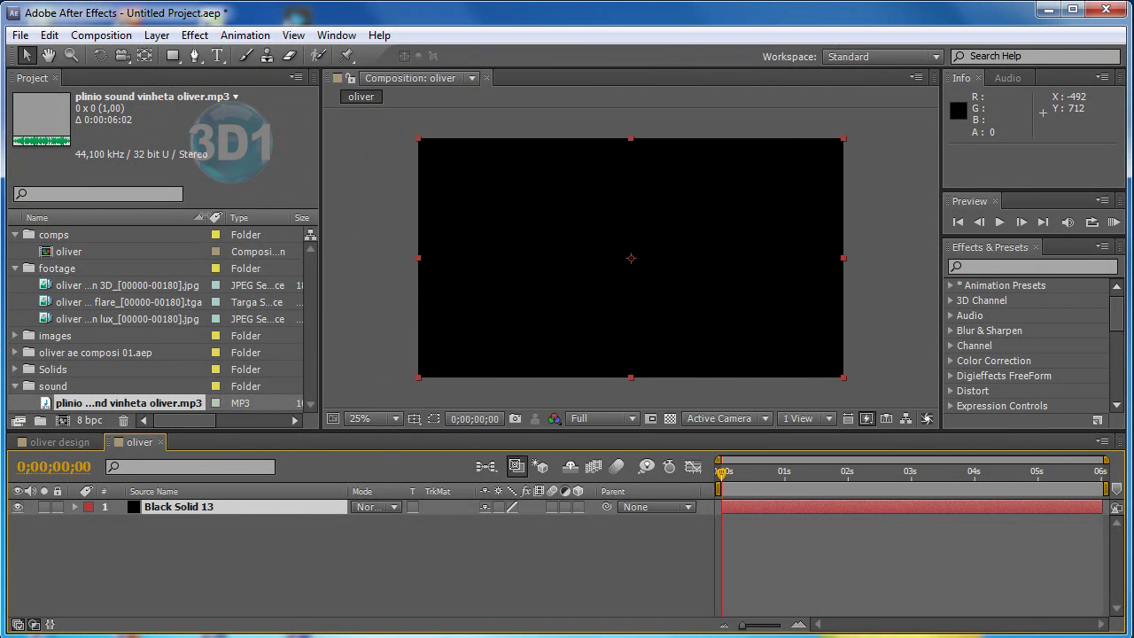
drag(207, 217, 271, 217)
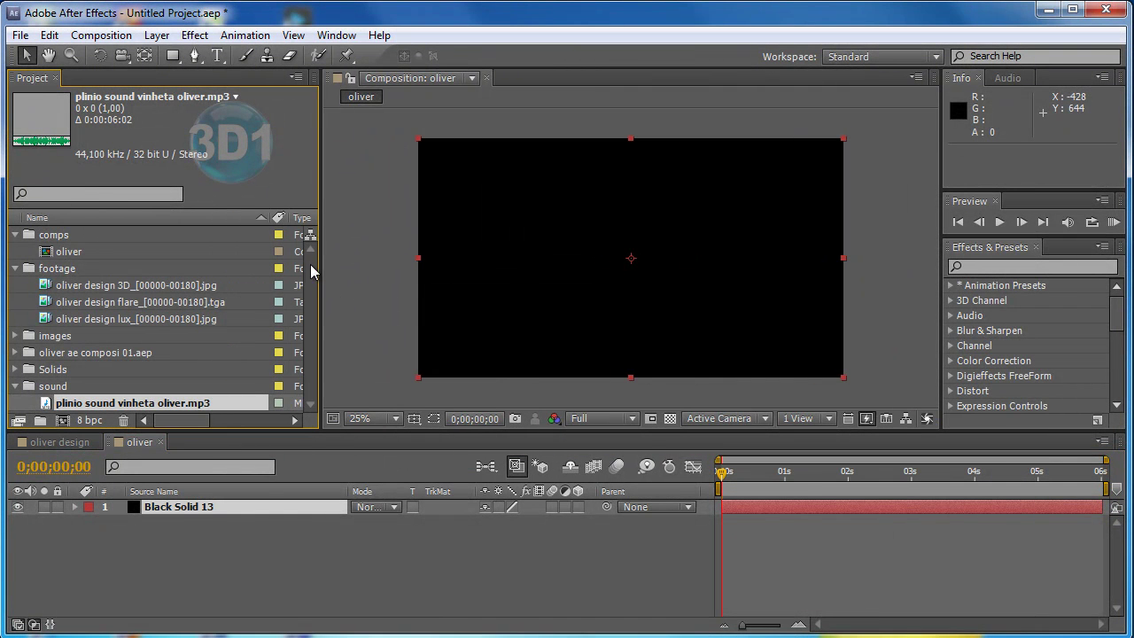
click(15, 370)
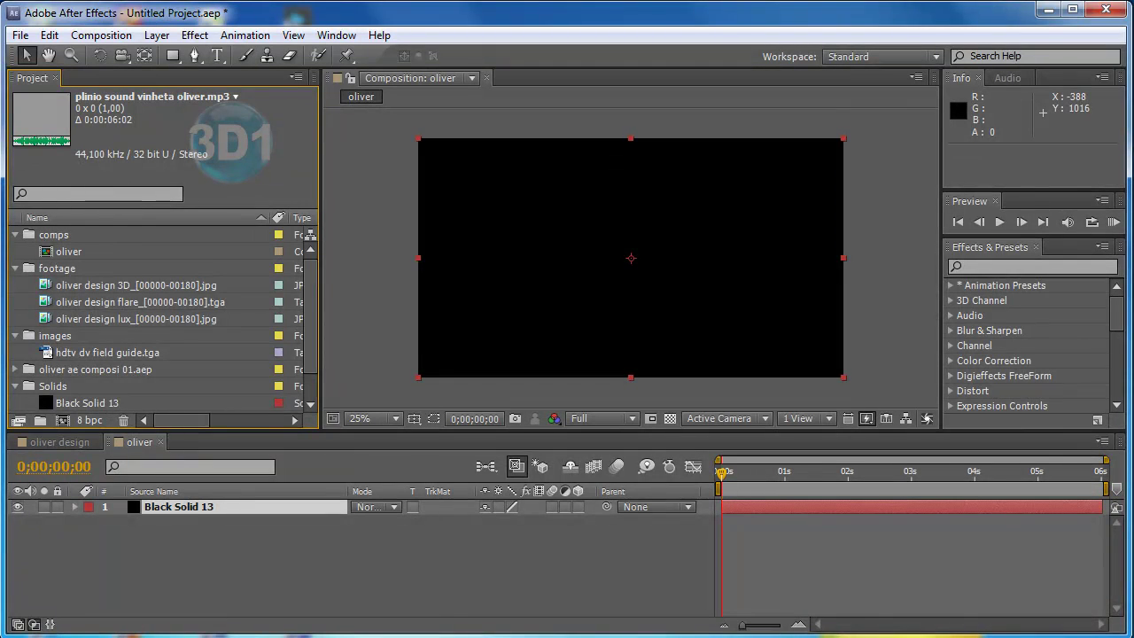
scroll(183, 382, down, 1)
- Add plinio sound vinheta oliver.mp3 to the oliver timeline and preview its audio
drag(137, 405, 271, 538)
key(space)
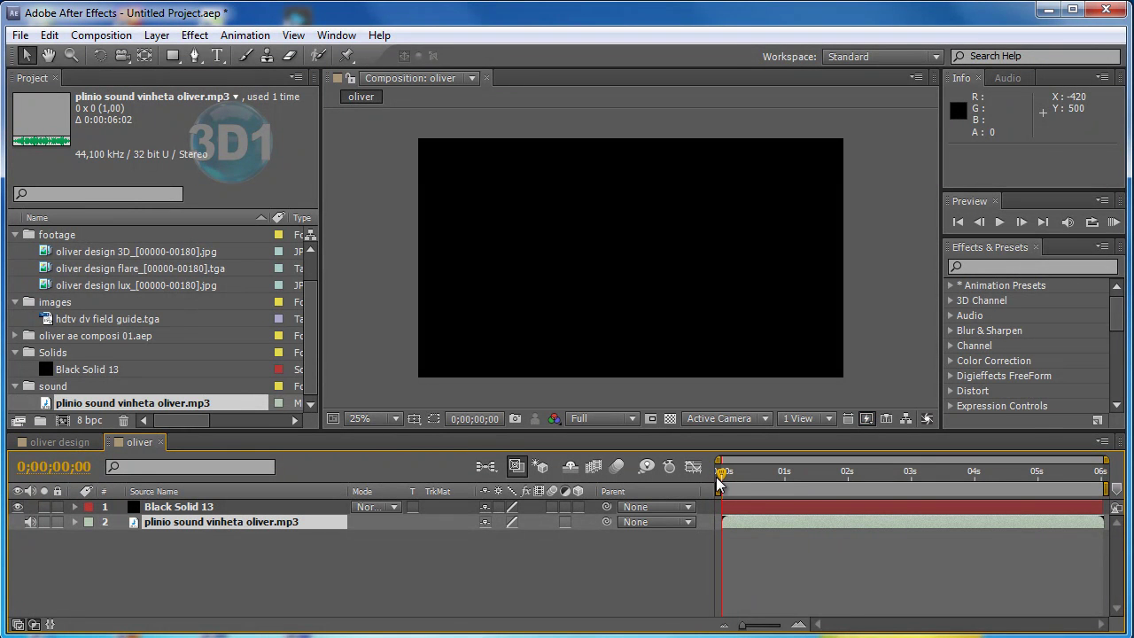
key(KP_Decimal)
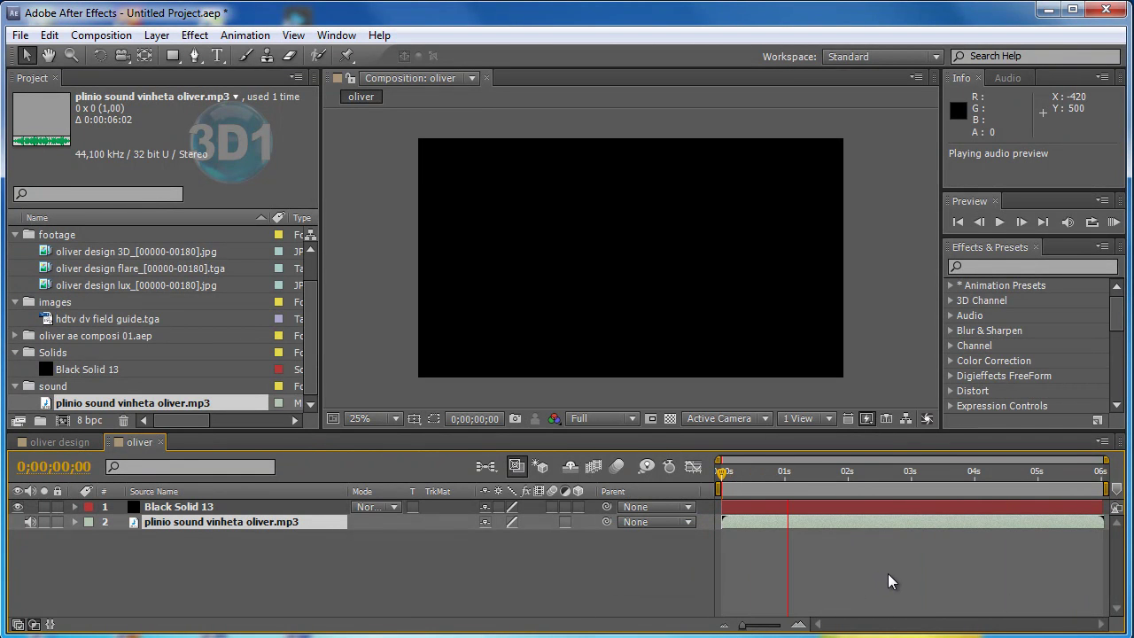
click(927, 577)
key(space)
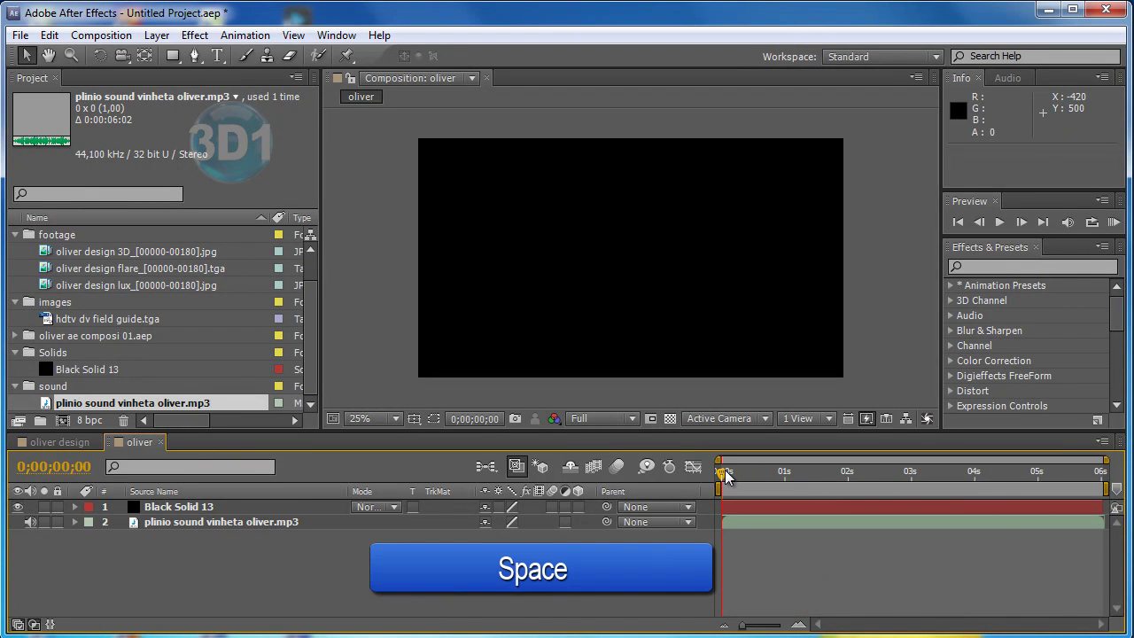
drag(725, 476, 750, 476)
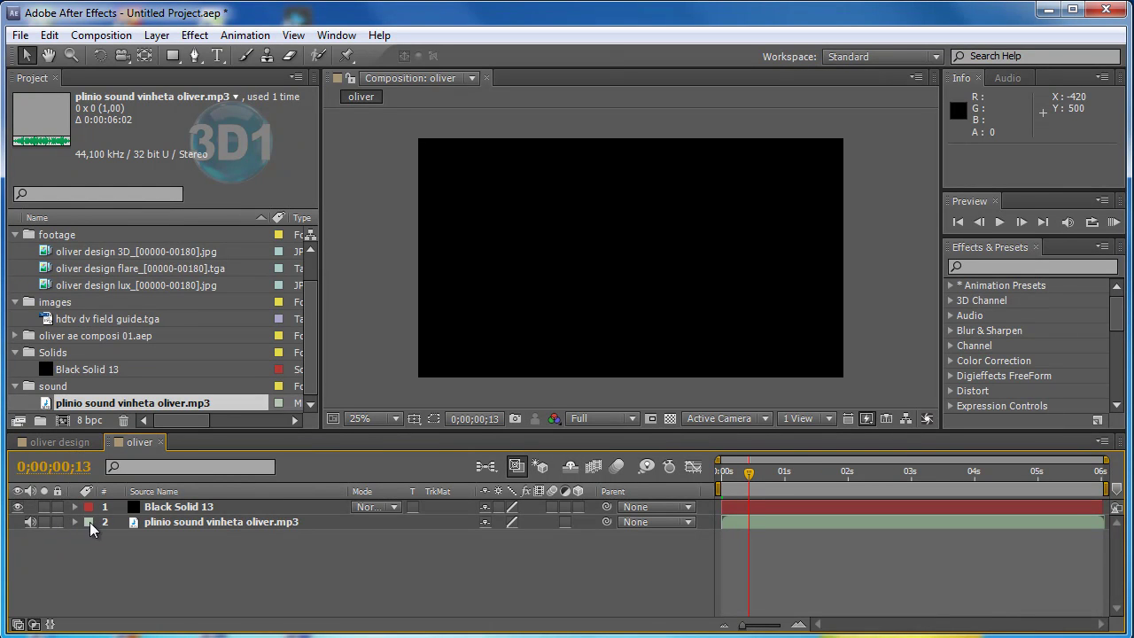
- Show the audio waveform and keyframe Audio Levels at -12 dB near the start
click(74, 521)
click(89, 537)
click(106, 567)
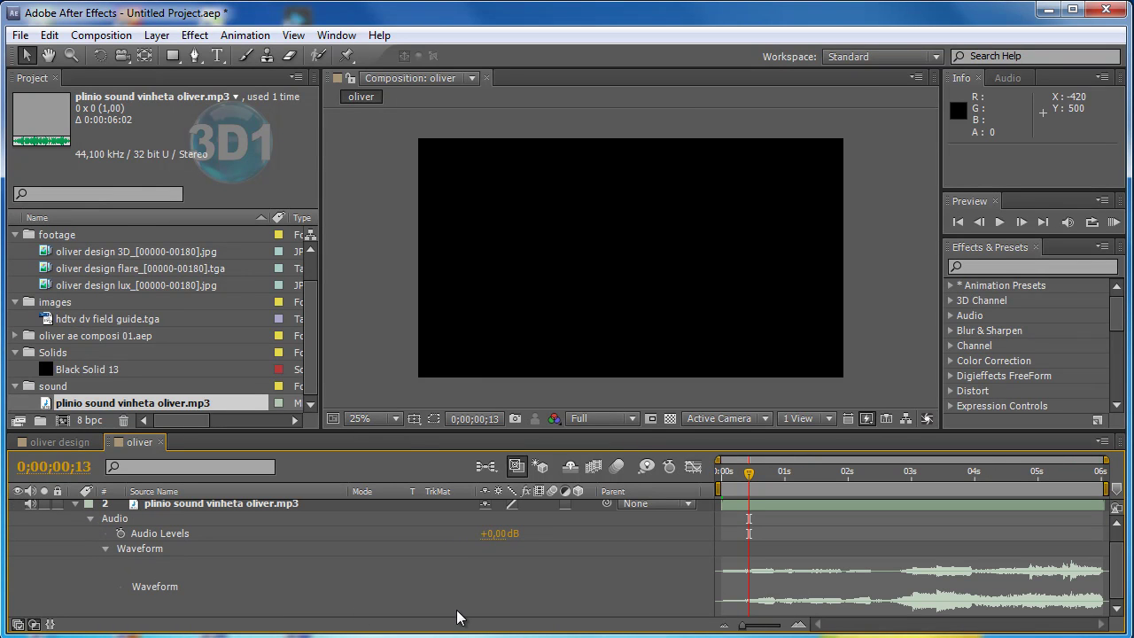
click(732, 475)
mouse_move(732, 478)
mouse_down()
mouse_move(745, 476)
mouse_move(700, 485)
mouse_up()
click(122, 533)
drag(489, 533, 466, 533)
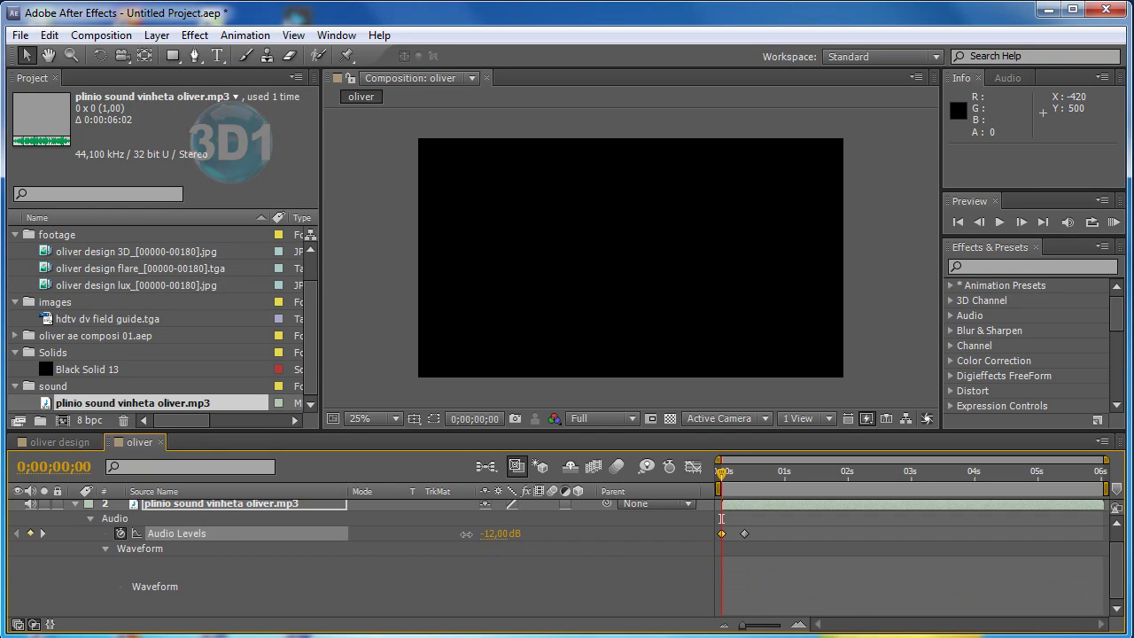
key(KP_Decimal)
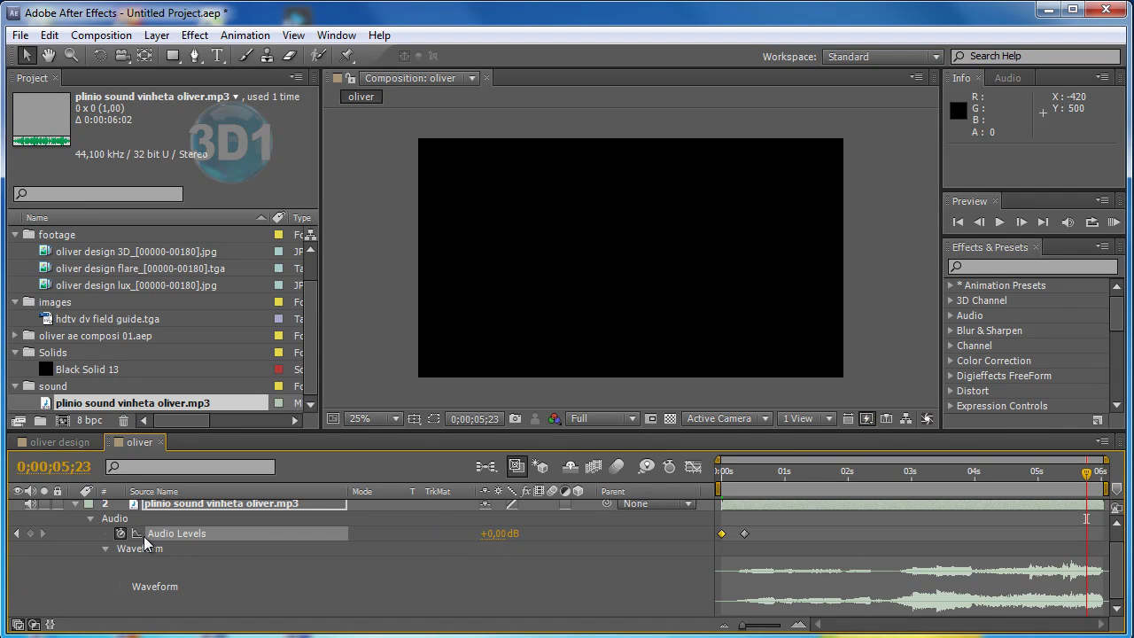
- Keyframe Audio Levels down to -18 dB at the comp end and preview the fades
click(33, 533)
key(Page_Down)
click(481, 535)
text(-18)
key(Return)
drag(1103, 477, 721, 477)
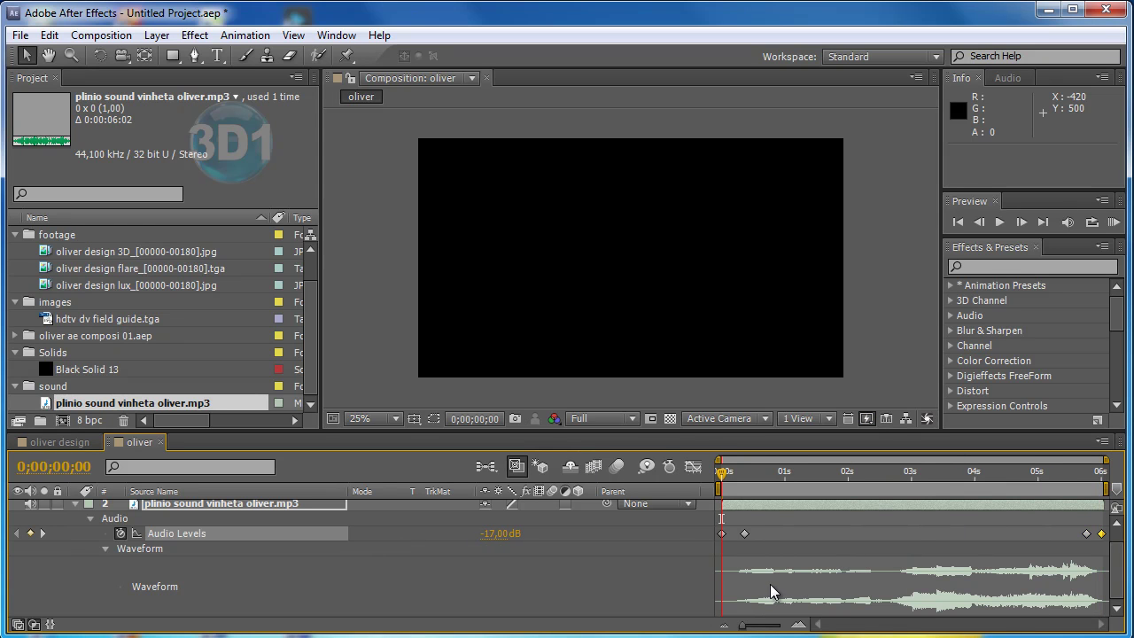
key(KP_Decimal)
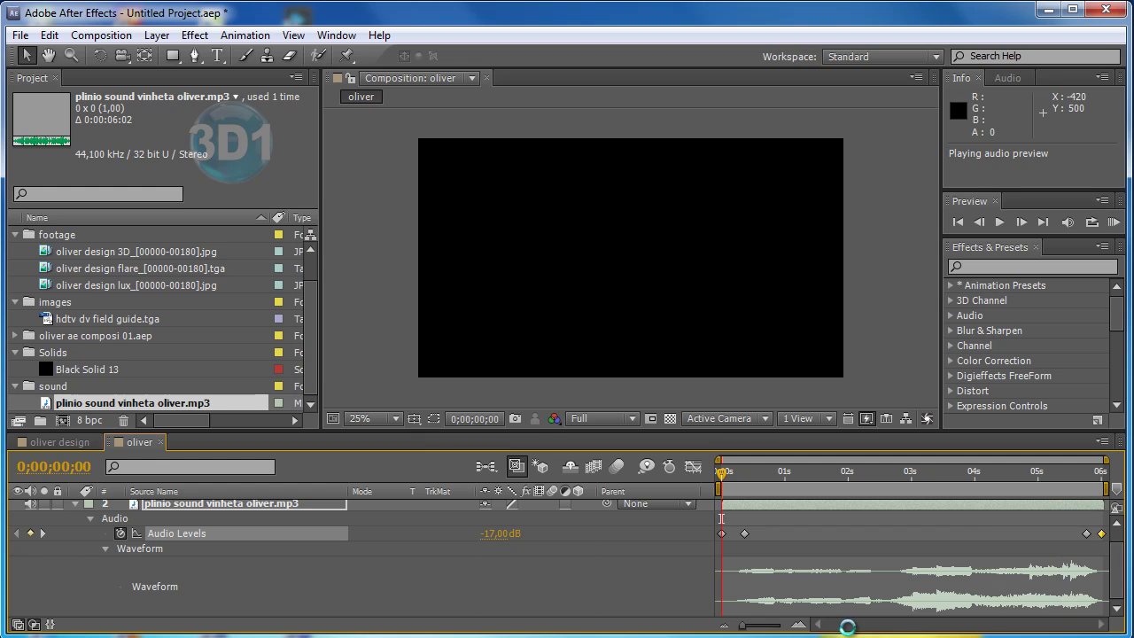
key(space)
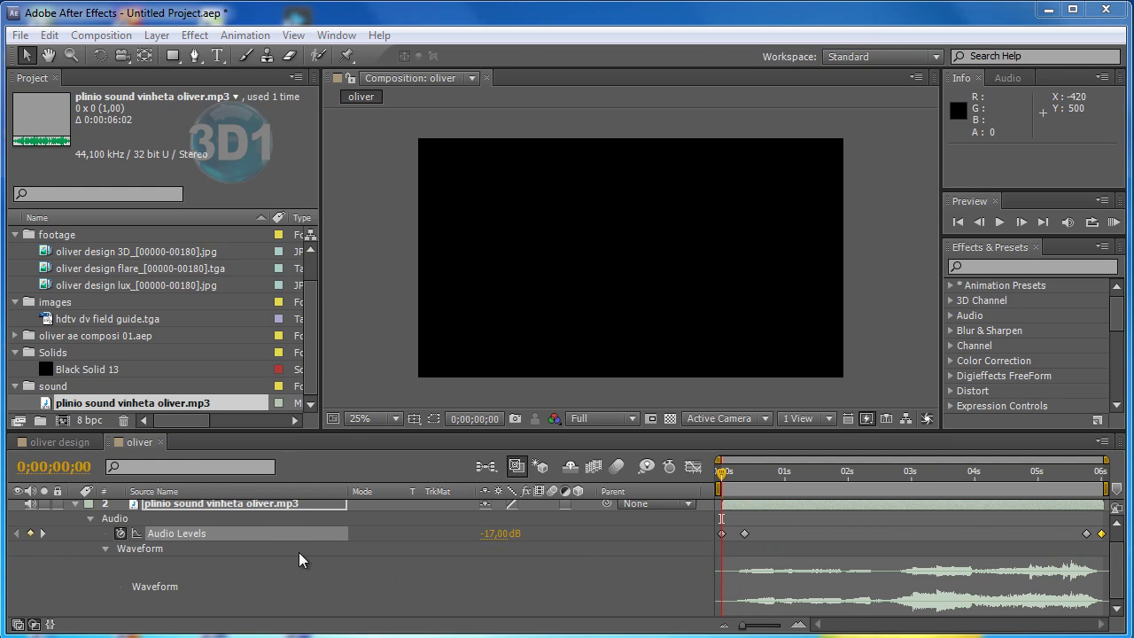
click(76, 504)
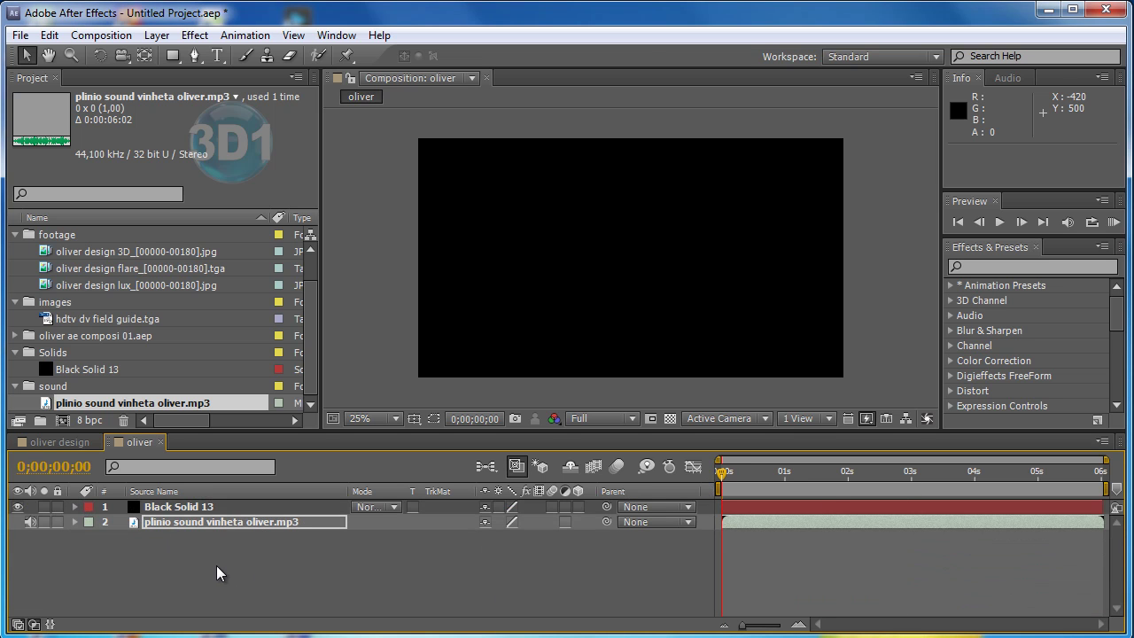
- Add the oliver design 3D footage to the comp and hide Black Solid 13 to view it
mouse_move(114, 251)
mouse_down()
mouse_move(173, 420)
mouse_move(190, 519)
mouse_up()
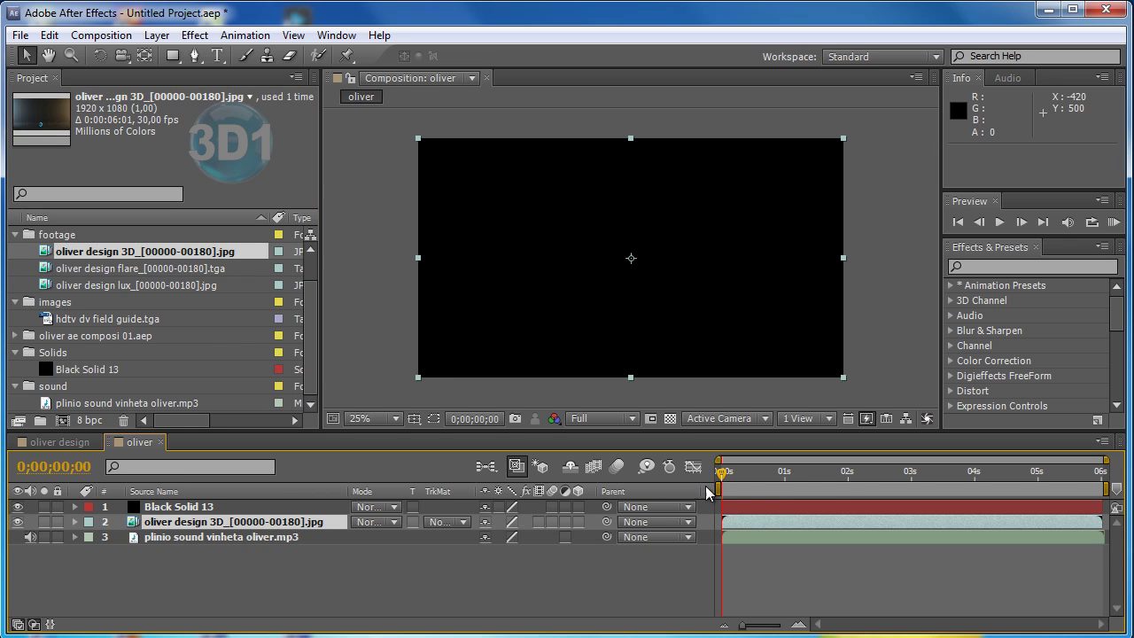
mouse_move(719, 473)
mouse_down()
mouse_move(801, 476)
mouse_move(738, 476)
mouse_up()
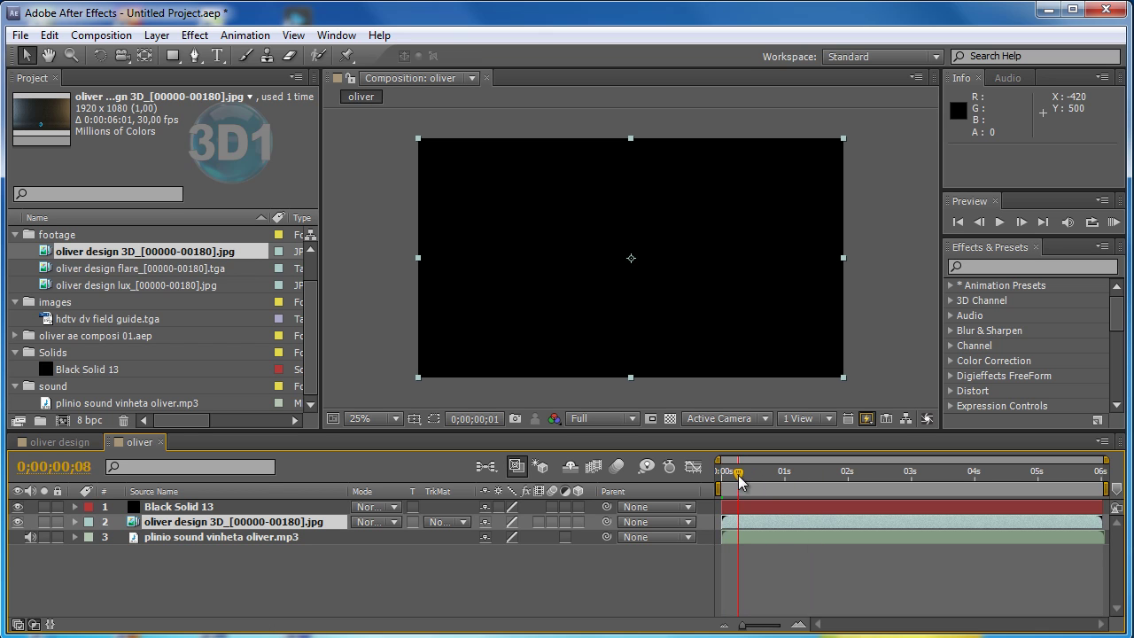
click(17, 506)
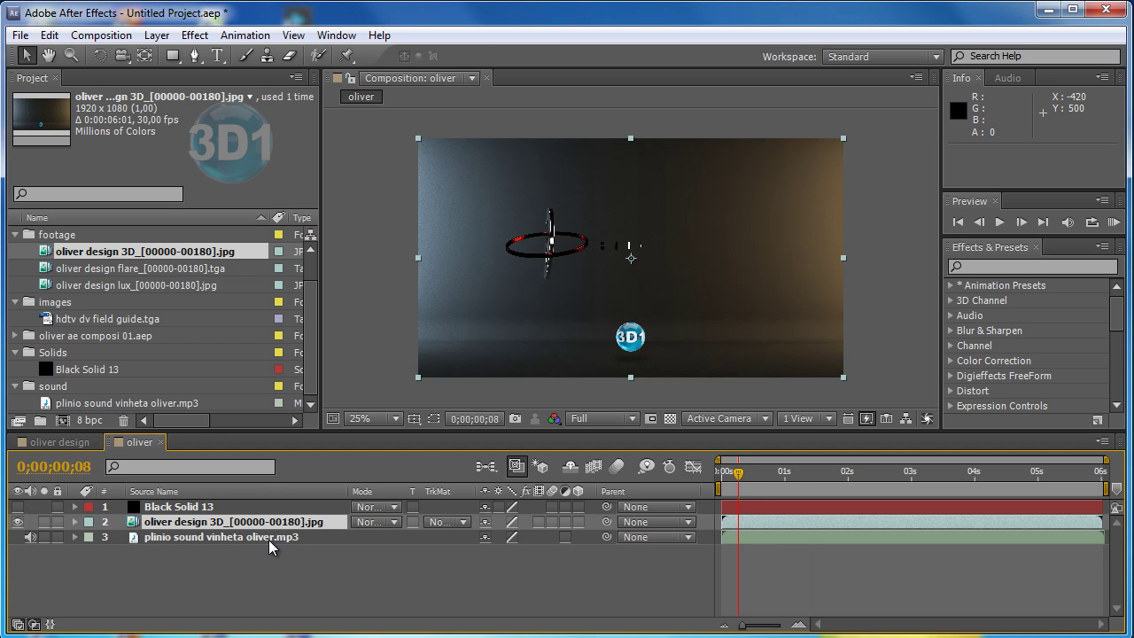
mouse_move(738, 473)
mouse_down()
mouse_move(1034, 481)
mouse_move(764, 478)
mouse_up()
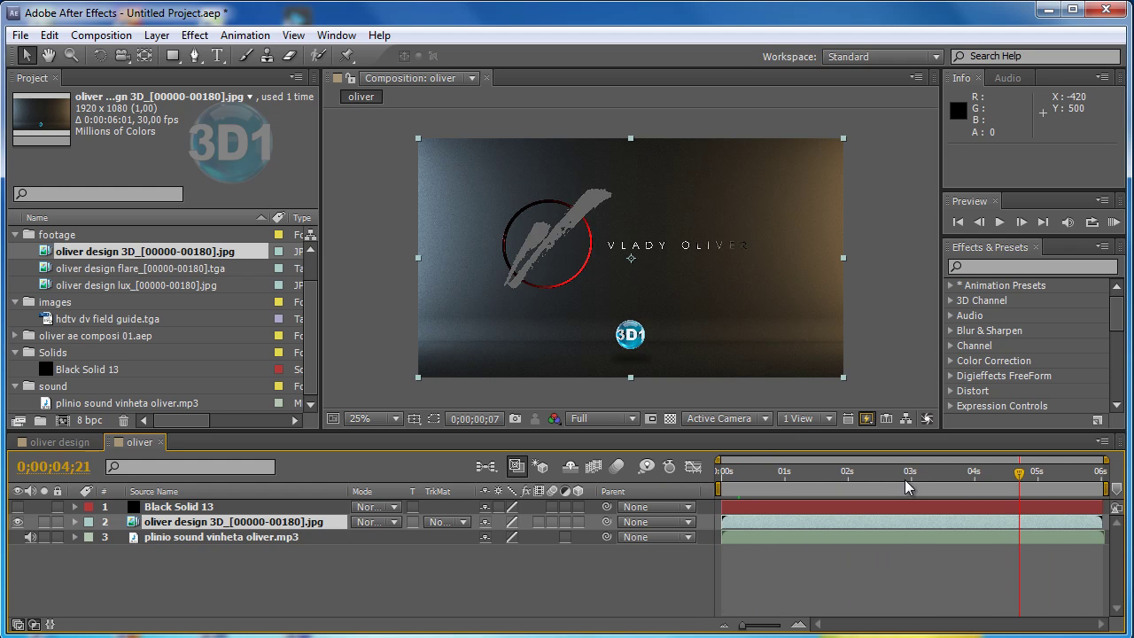
click(998, 477)
- Place the oliver design lux footage above it and set its blend mode to Add
click(135, 286)
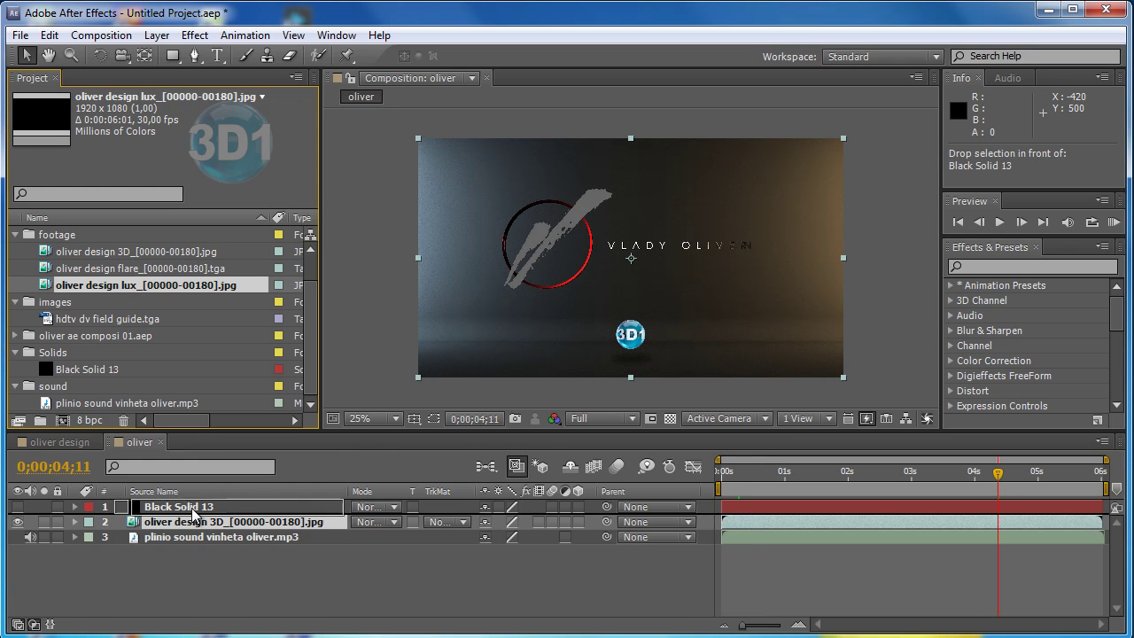
drag(136, 285, 195, 516)
drag(998, 477, 777, 476)
click(366, 536)
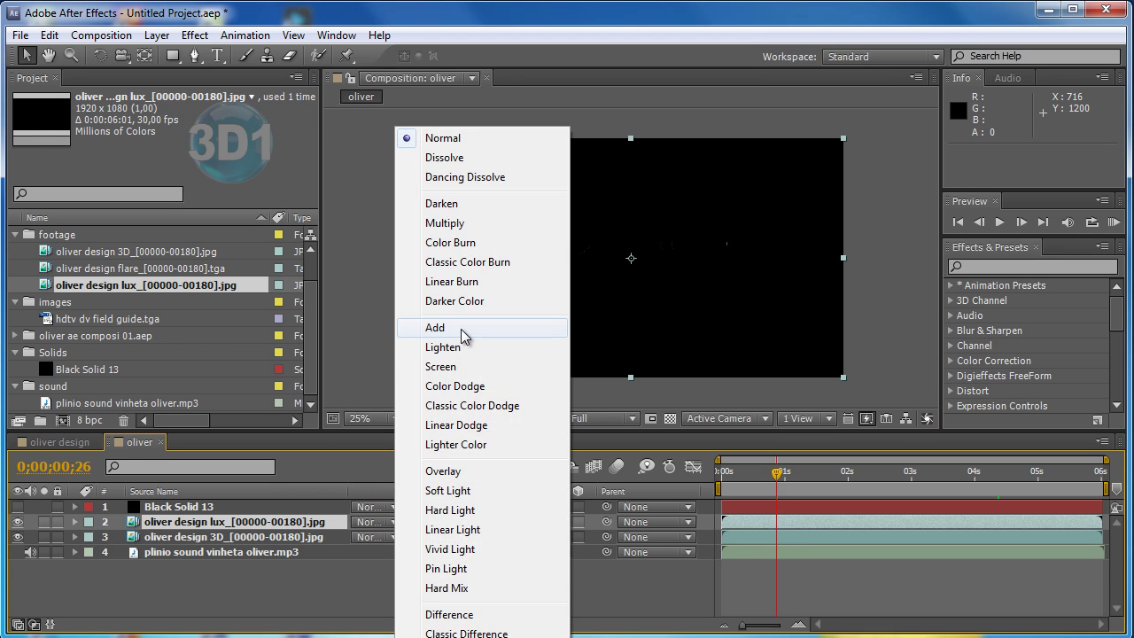
click(462, 333)
mouse_move(777, 476)
mouse_down()
mouse_move(822, 478)
mouse_move(770, 476)
mouse_up()
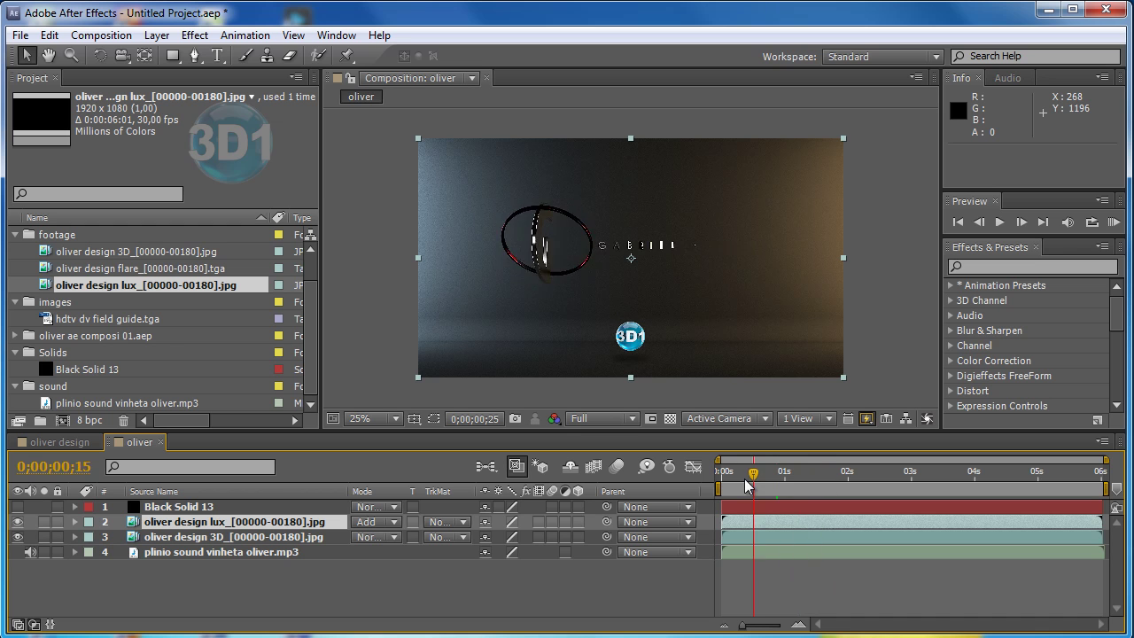
click(237, 523)
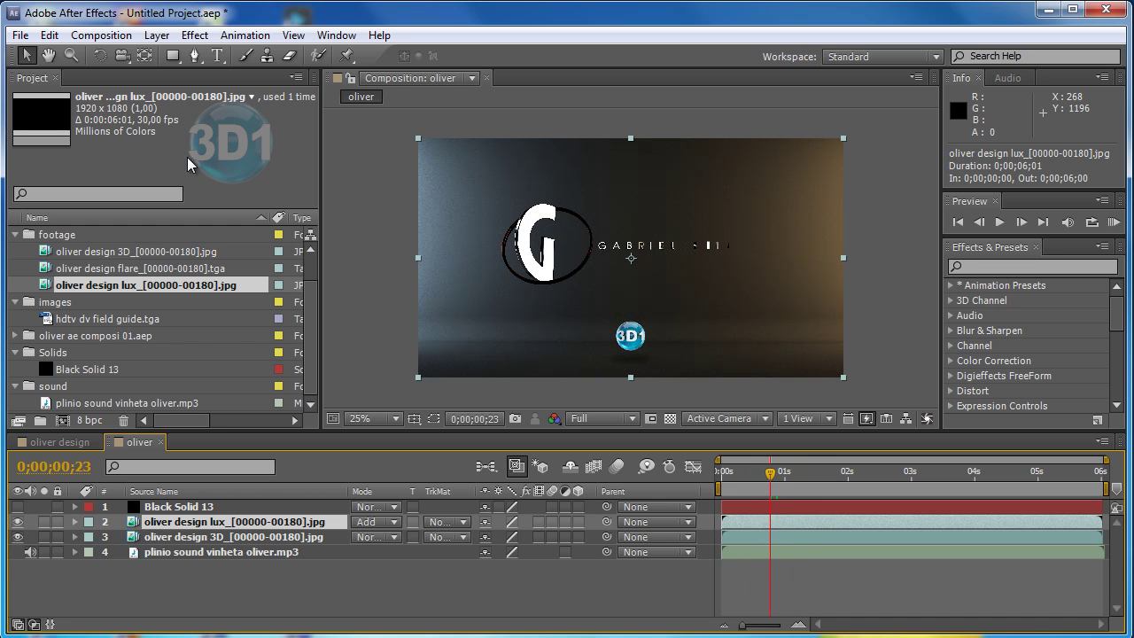
click(194, 35)
- Apply Glow to the lux layer, lowering its Glow Threshold and enlarging the radius
mouse_move(271, 285)
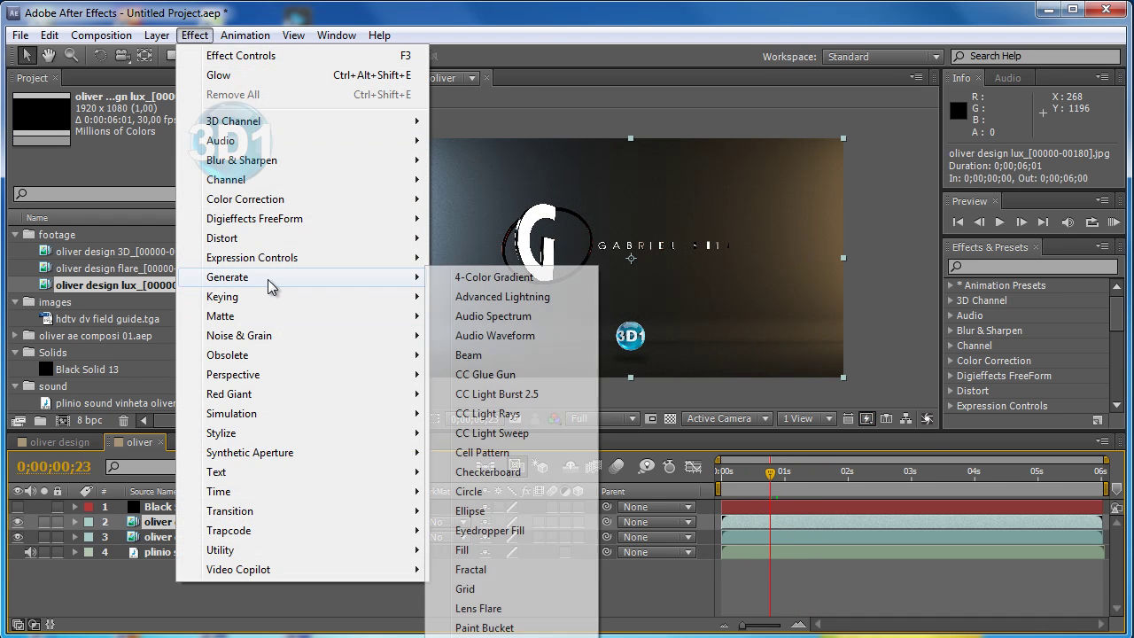
mouse_move(284, 434)
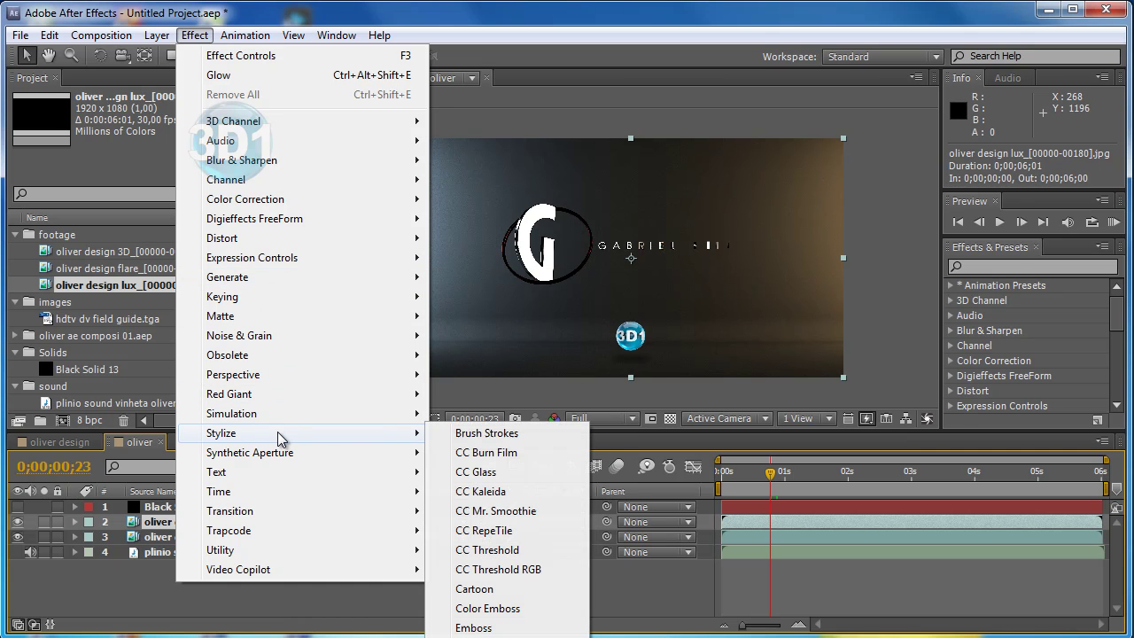
key(ctrl+alt+shift+e)
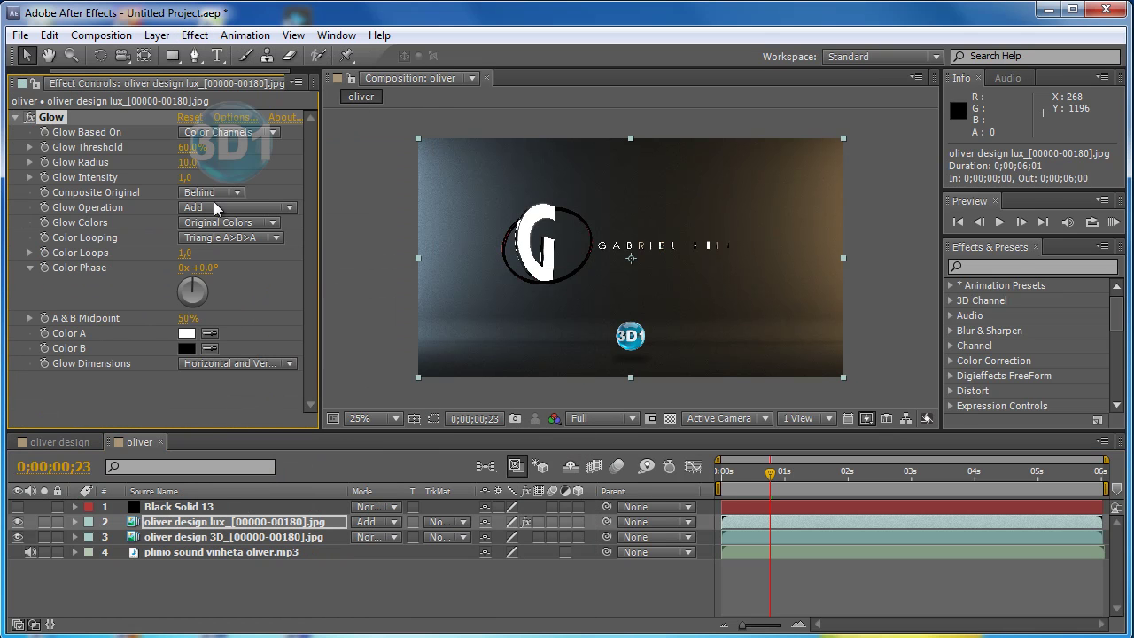
drag(204, 149, 92, 150)
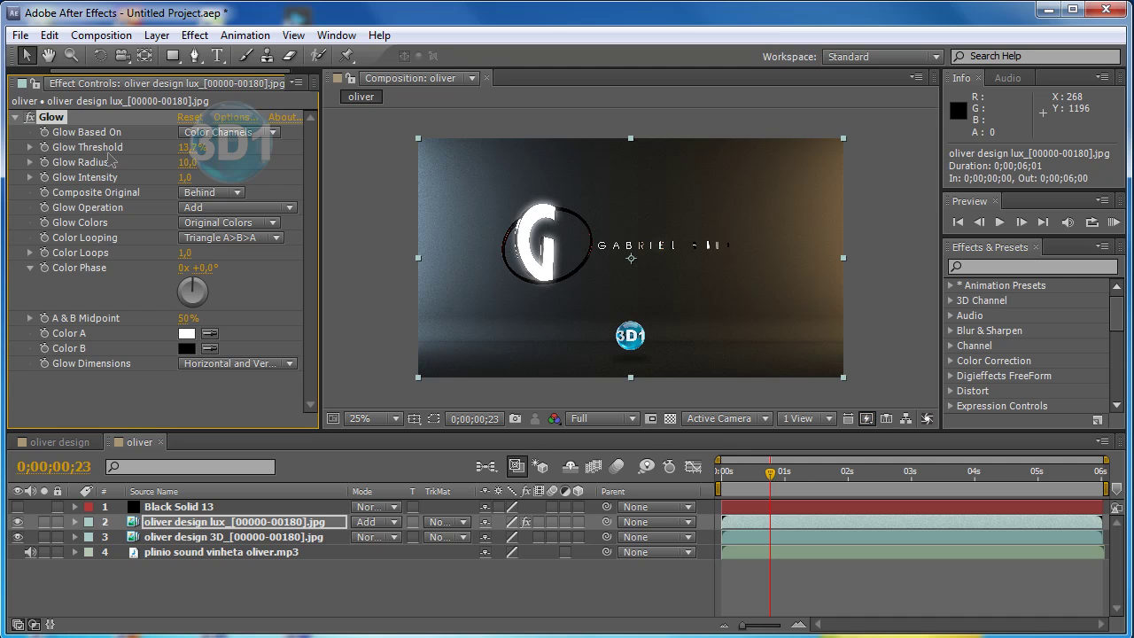
drag(226, 157, 250, 155)
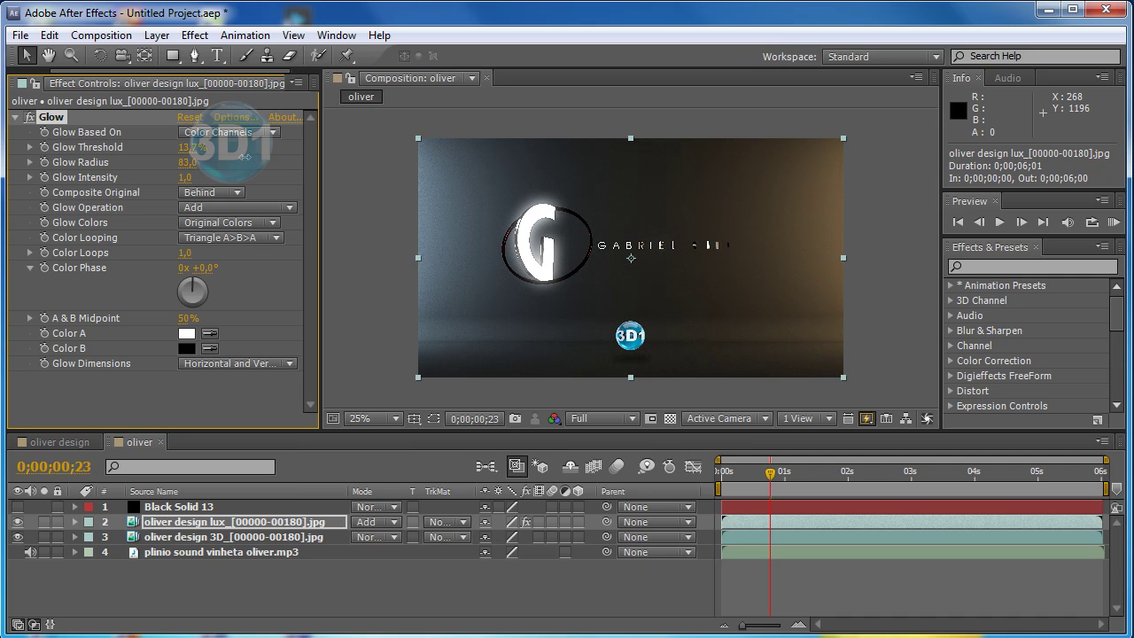
- Switch Glow Colors to A & B, with Color B blue 045A91 and Color A teal
click(232, 222)
click(253, 263)
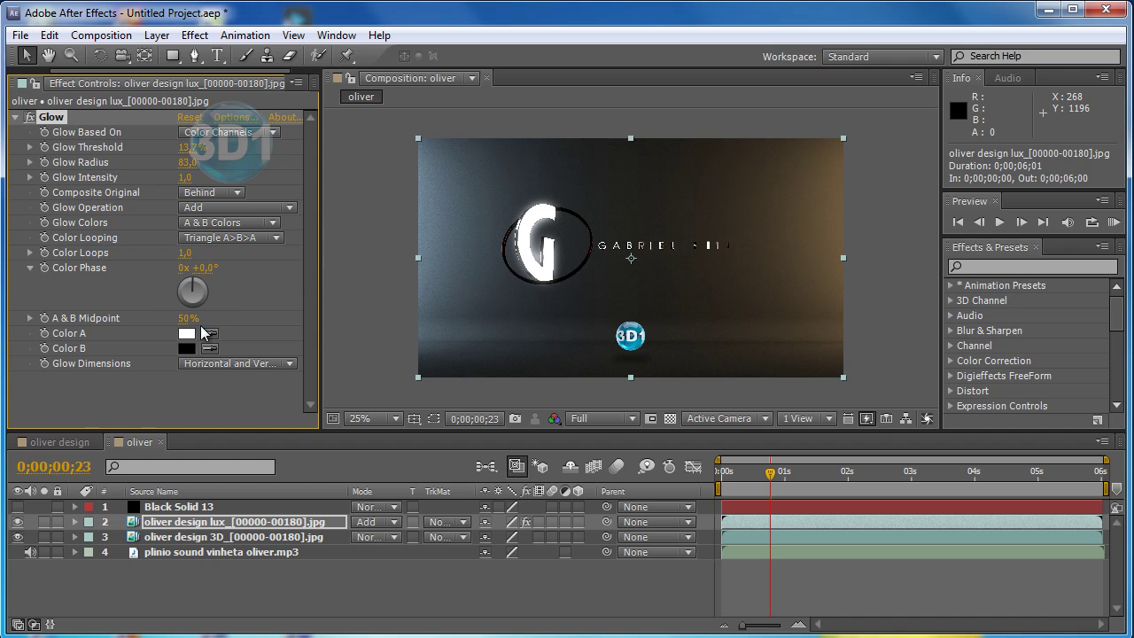
click(187, 348)
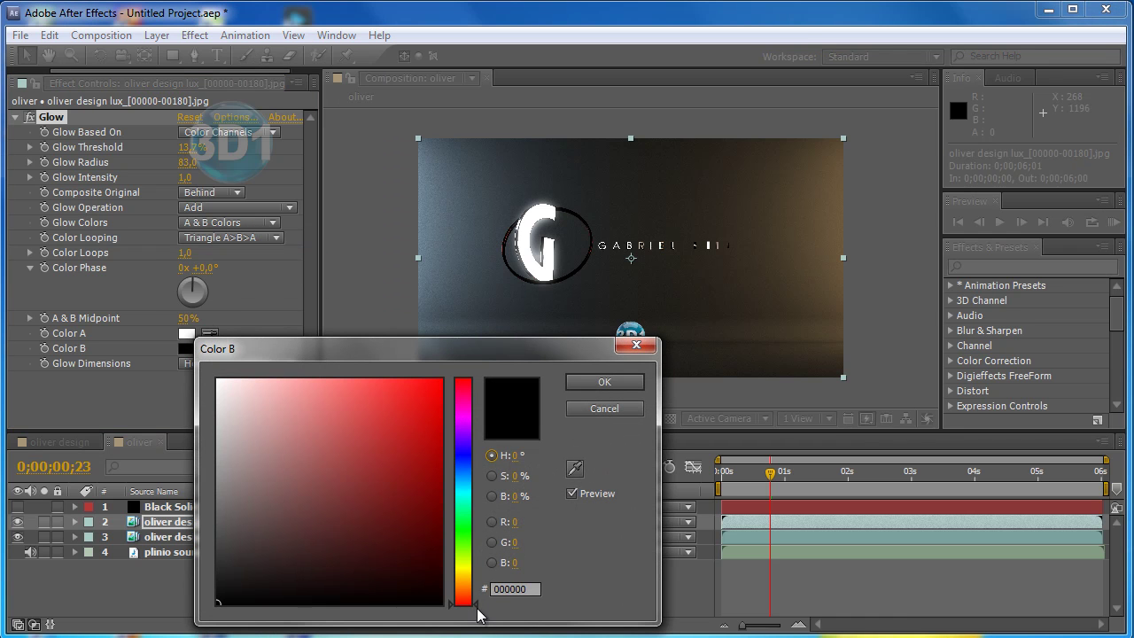
drag(478, 615, 474, 475)
click(435, 475)
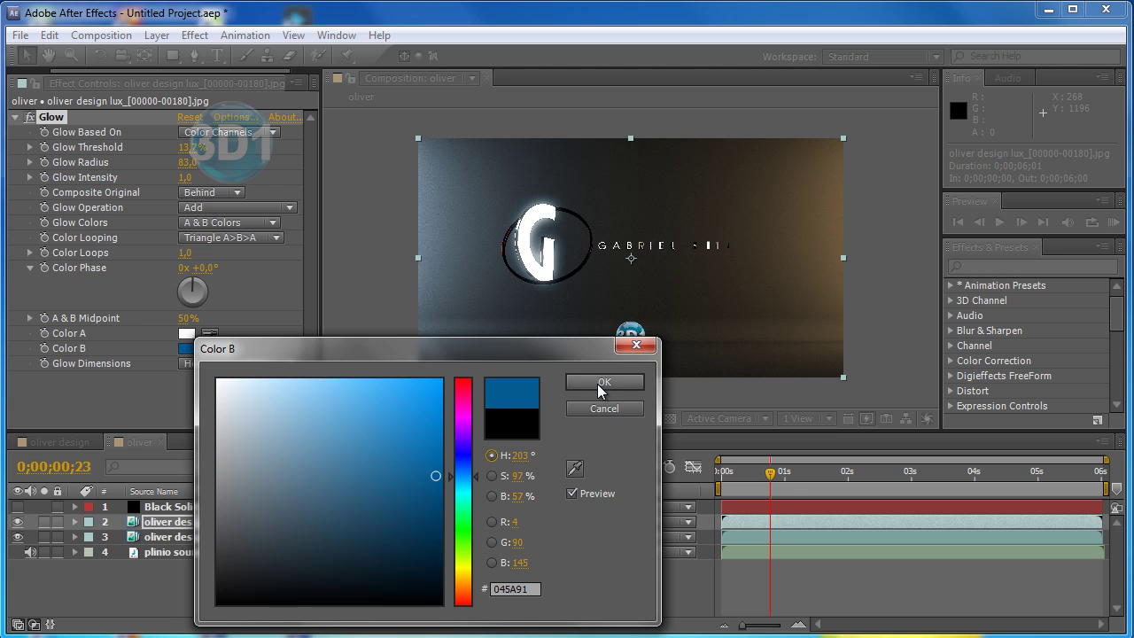
click(604, 382)
click(186, 333)
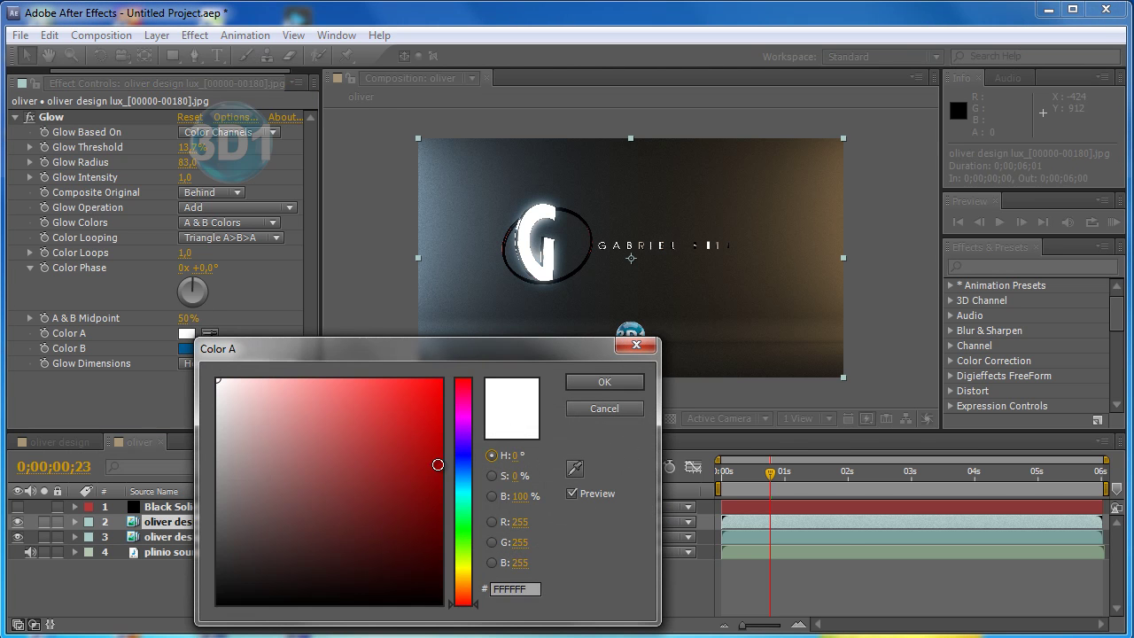
drag(476, 611, 473, 498)
drag(410, 458, 429, 447)
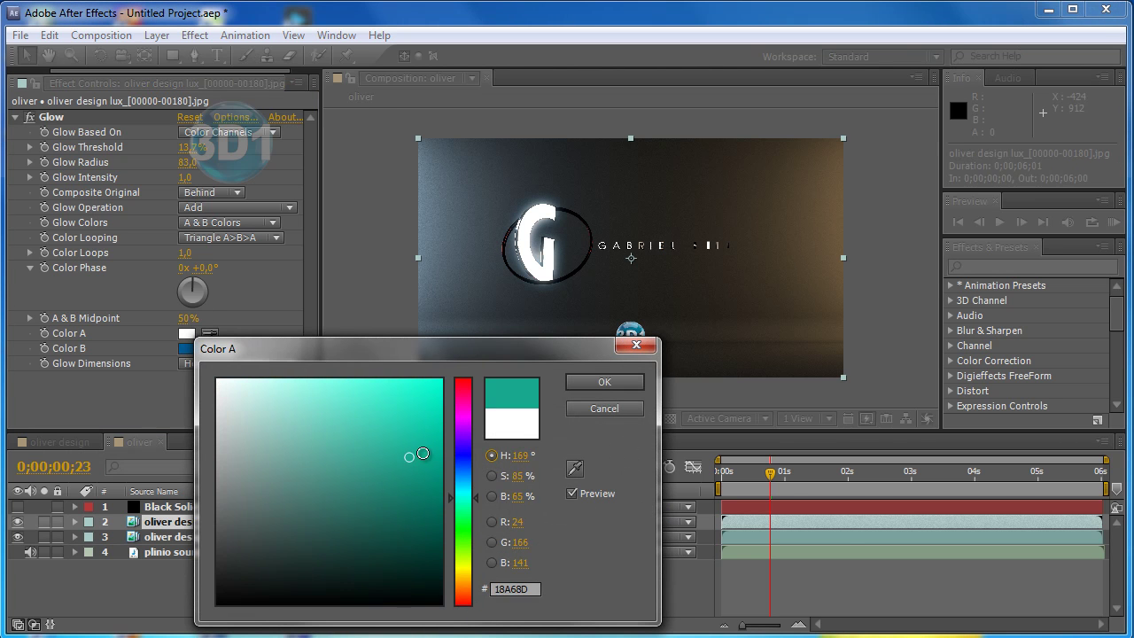
click(605, 382)
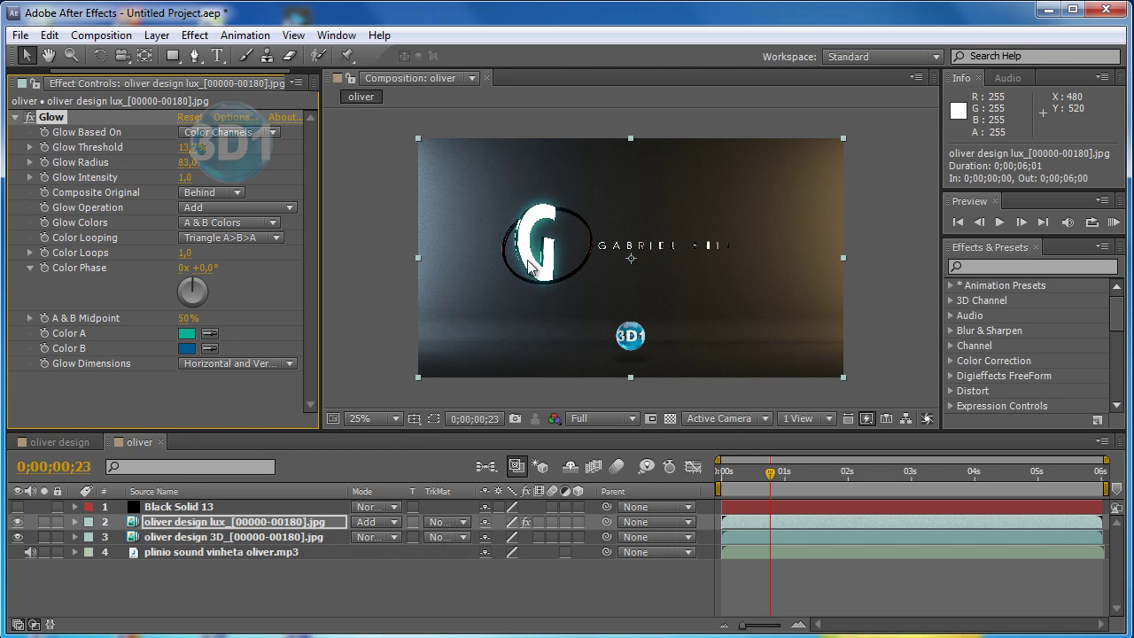
- Reduce the Glow Radius to 23 while scrubbing to check the coloured glow
mouse_move(777, 478)
mouse_down()
mouse_move(891, 482)
mouse_move(836, 476)
mouse_up()
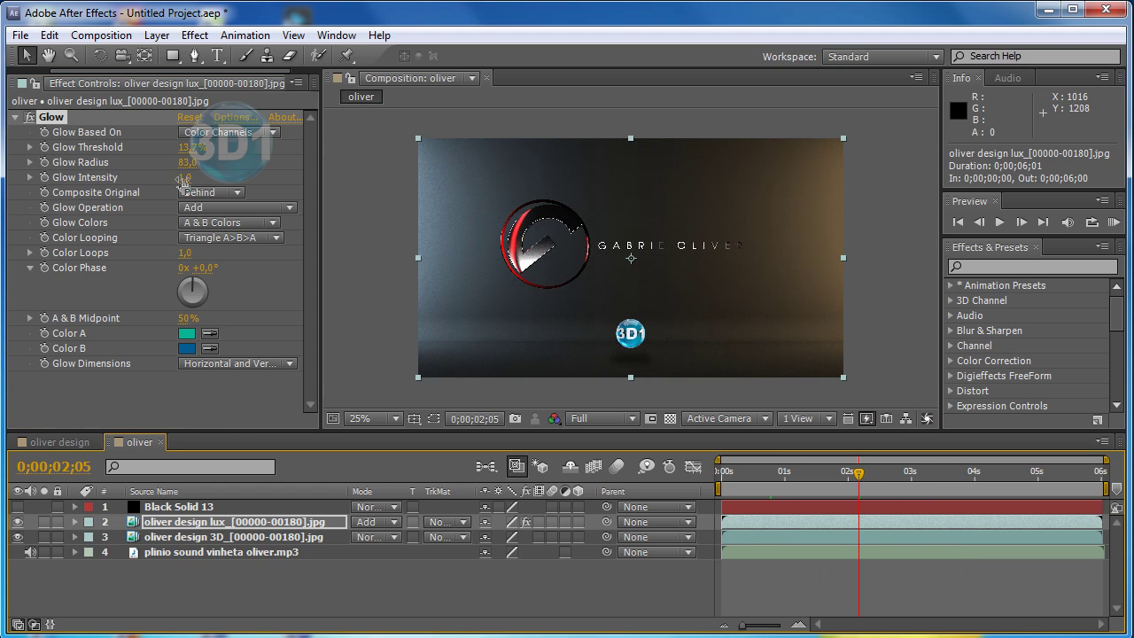
mouse_move(166, 165)
mouse_down()
mouse_move(113, 166)
mouse_move(129, 164)
mouse_up()
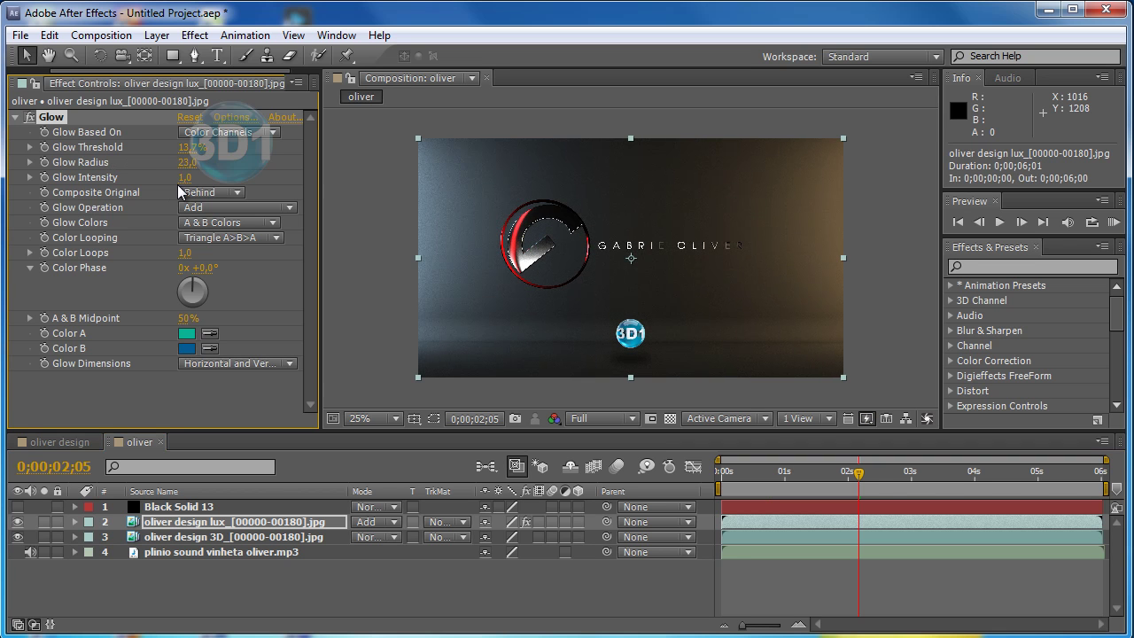
mouse_move(858, 482)
mouse_down()
mouse_move(825, 477)
mouse_move(799, 496)
mouse_move(779, 492)
mouse_move(828, 488)
mouse_up()
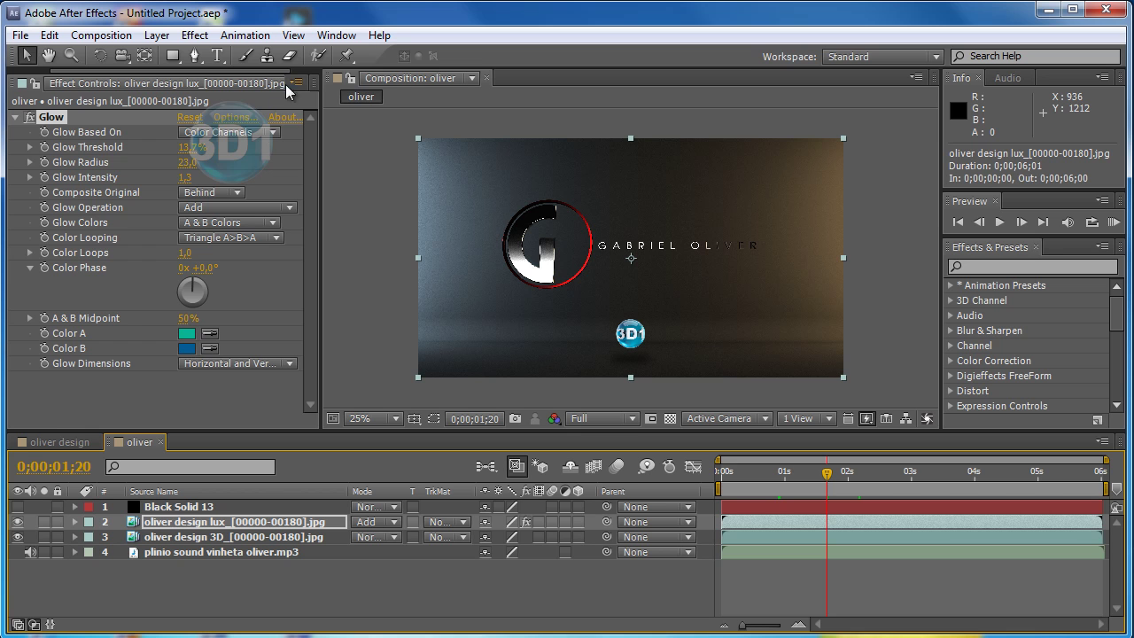
- Place 'oliver design flare' above the lux layer and view it in the Layer viewer
drag(320, 165, 364, 165)
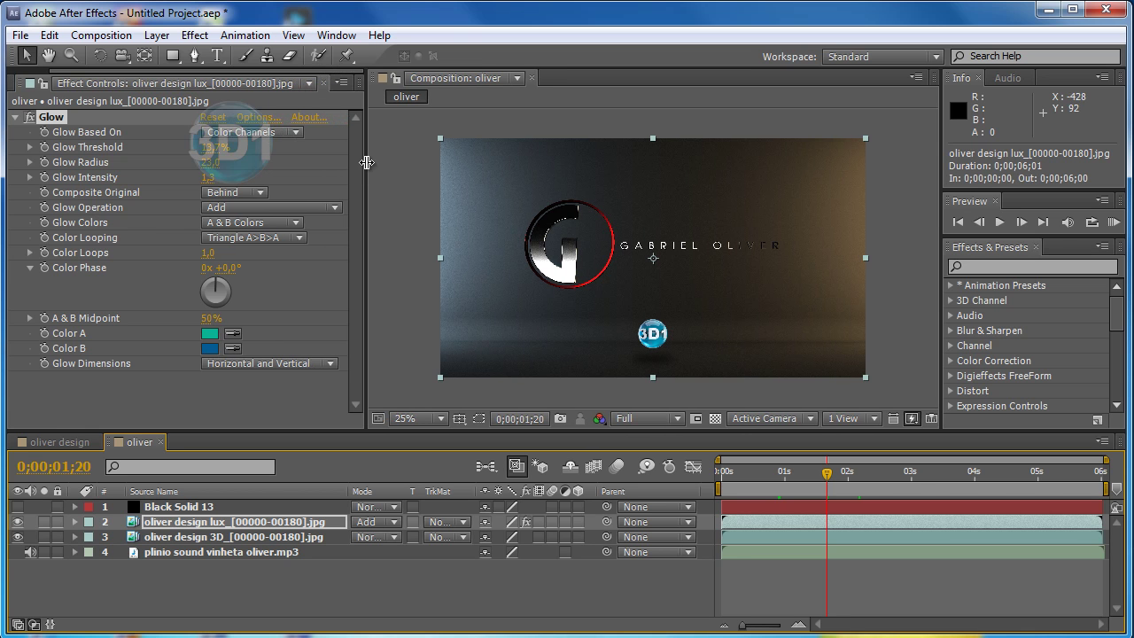
click(324, 80)
drag(135, 287, 174, 521)
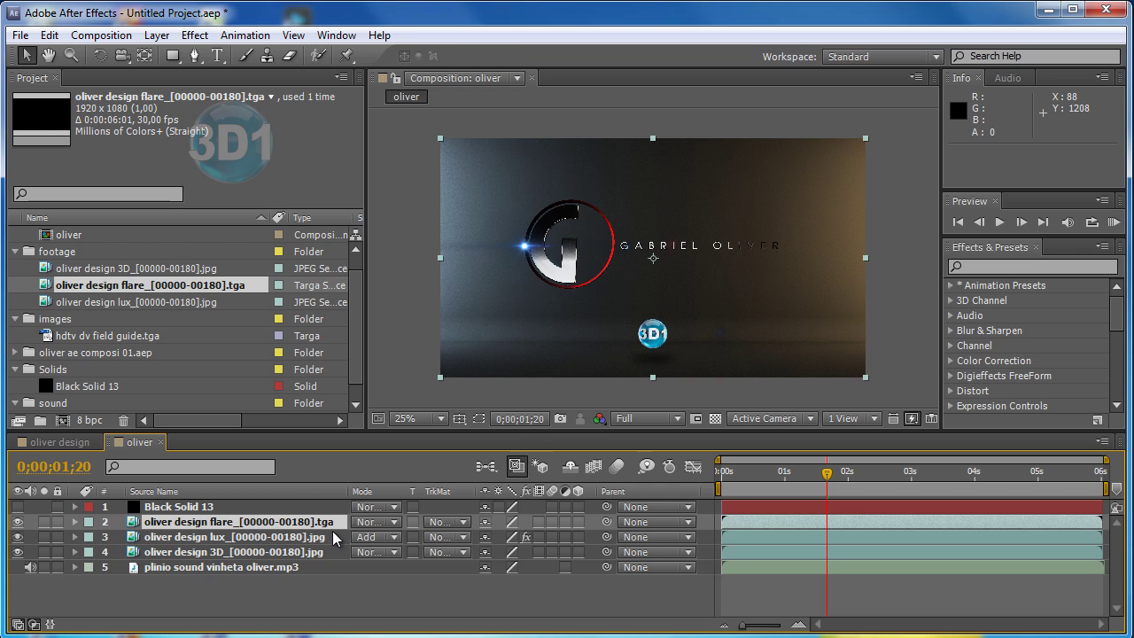
mouse_move(734, 476)
mouse_down()
mouse_move(962, 483)
mouse_move(857, 478)
mouse_up()
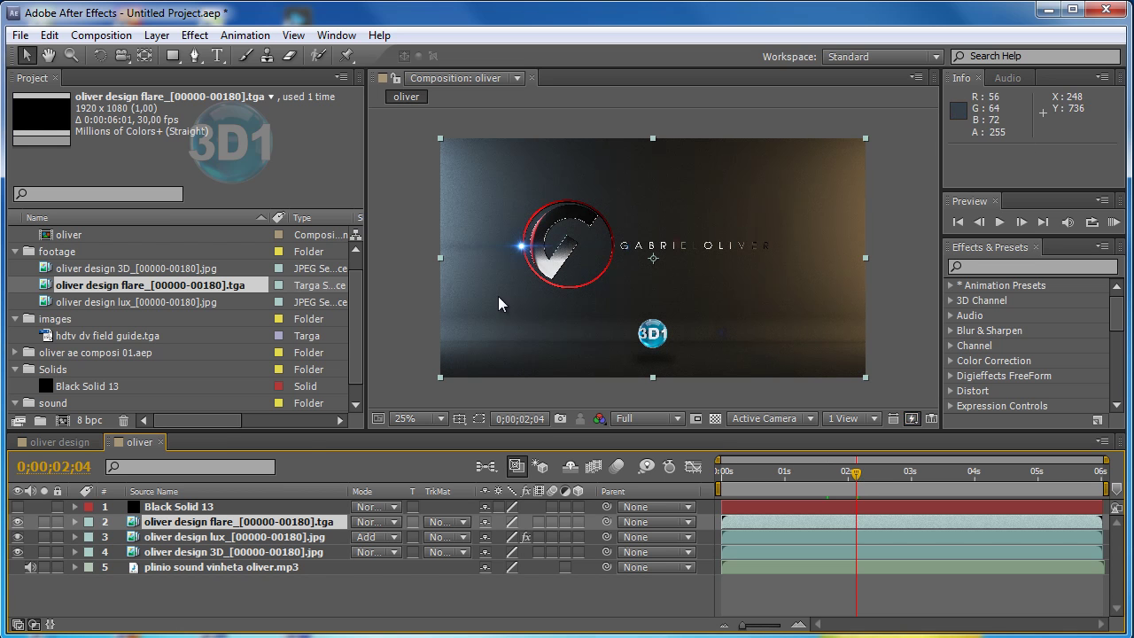
double_click(239, 529)
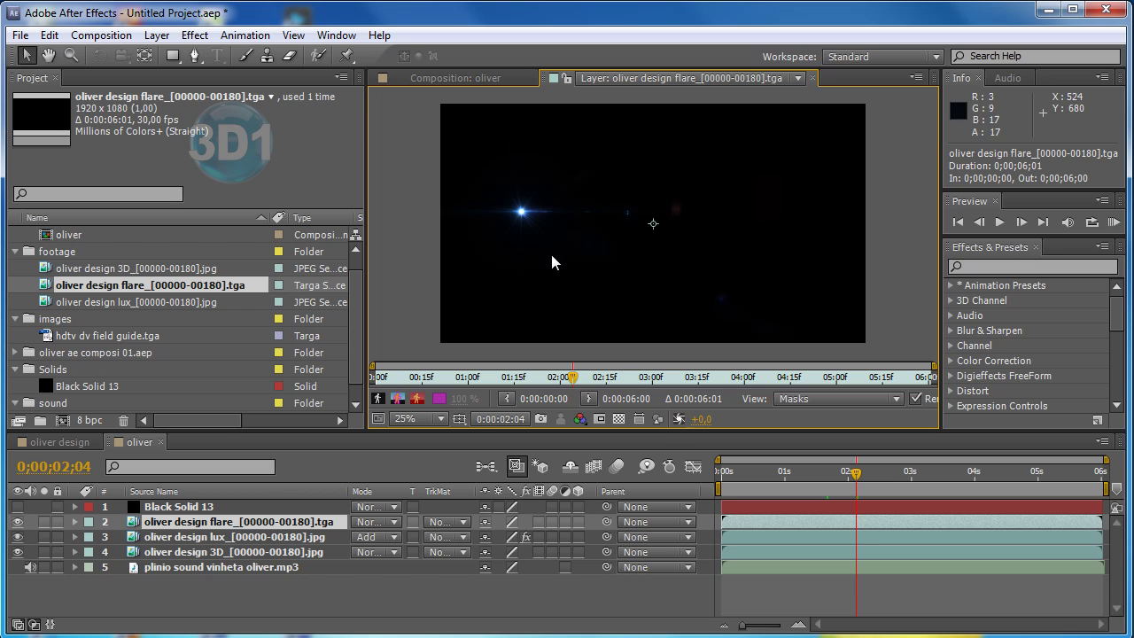
- Set the flare layer's blending mode to Add and duplicate it with Ctrl+D
click(812, 78)
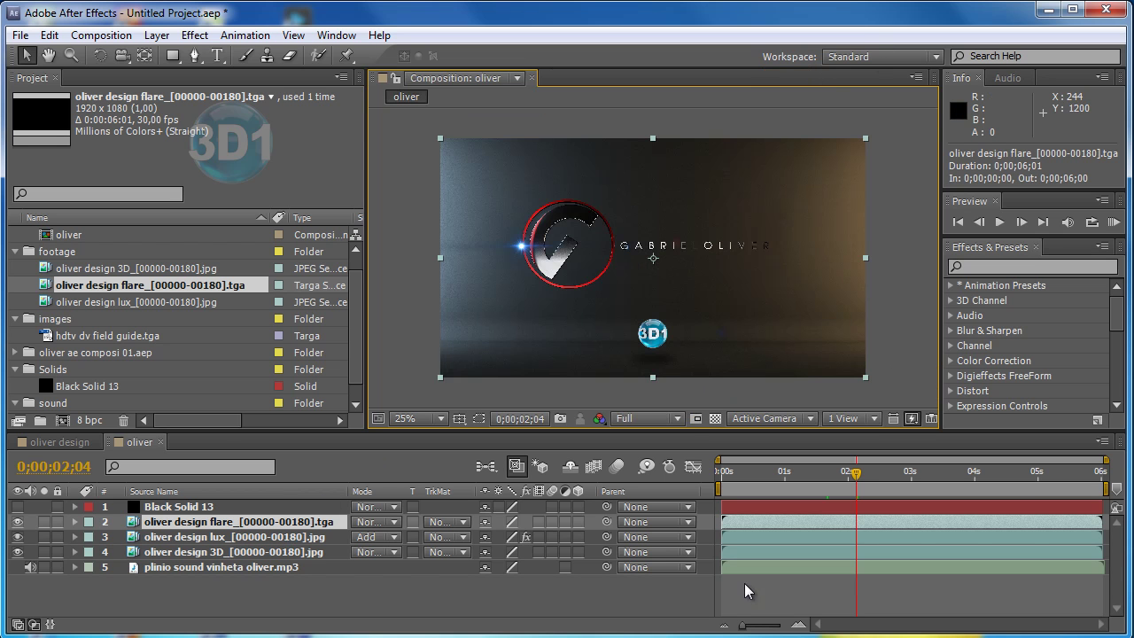
click(374, 523)
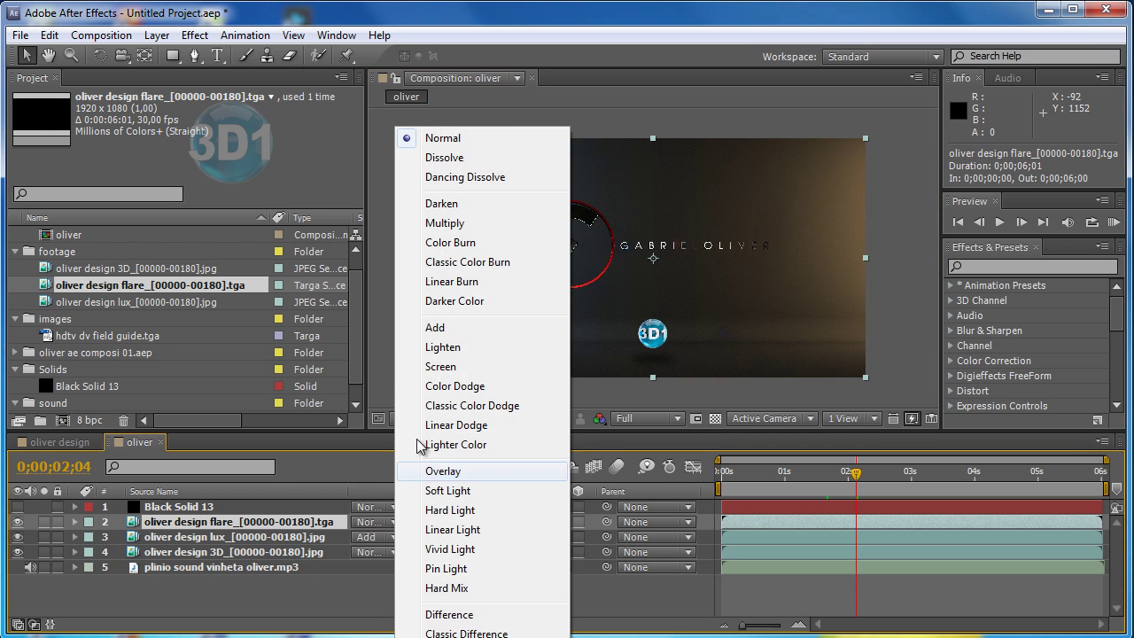
click(443, 327)
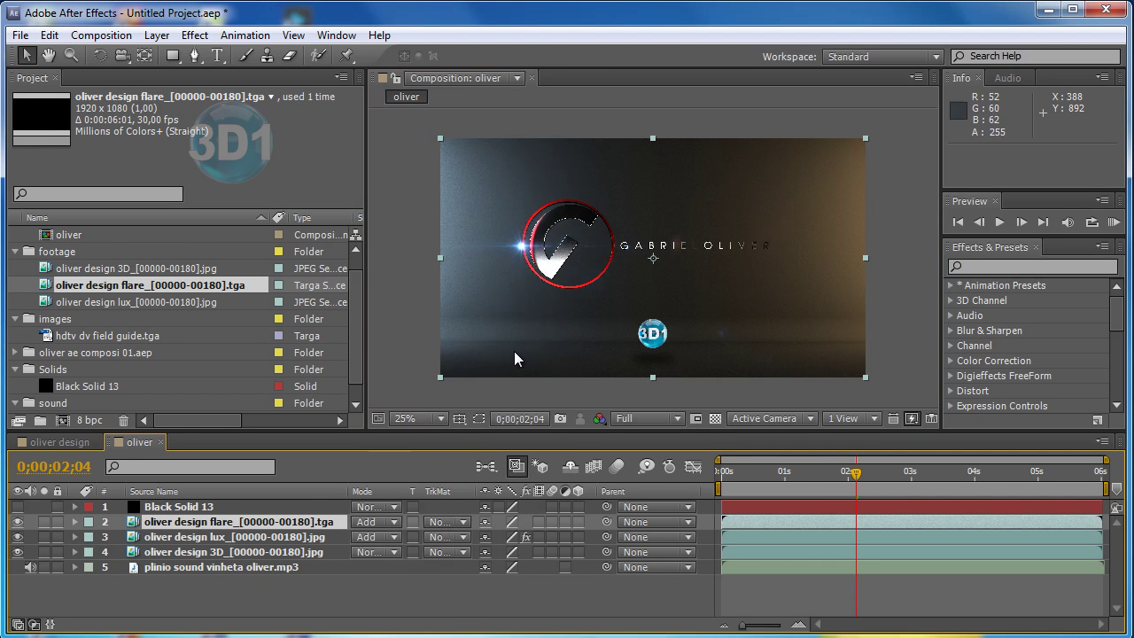
click(258, 524)
key(ctrl+d)
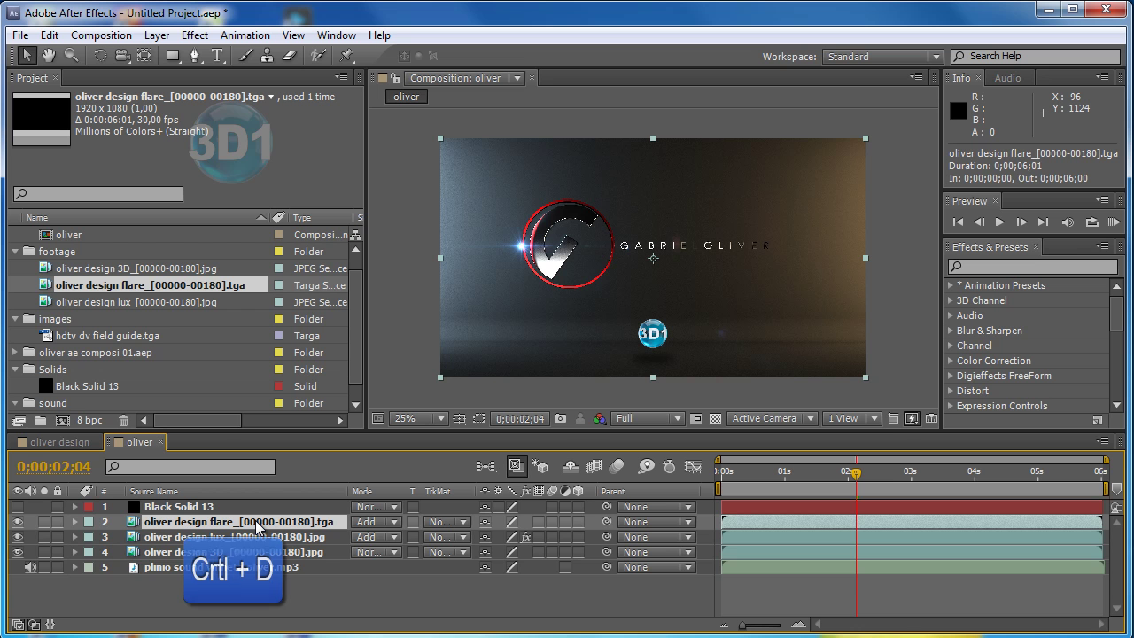
drag(855, 481, 846, 476)
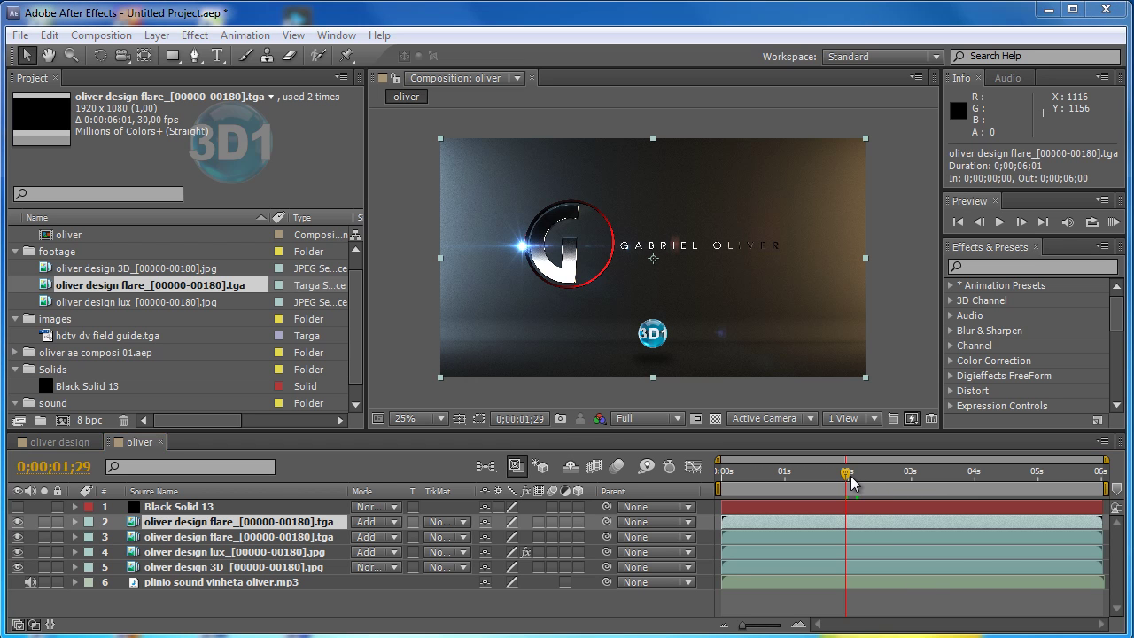
- Place the hdtv dv field guide.tga image at the top of the oliver comp
drag(857, 485, 871, 478)
drag(124, 335, 196, 509)
drag(140, 355, 193, 506)
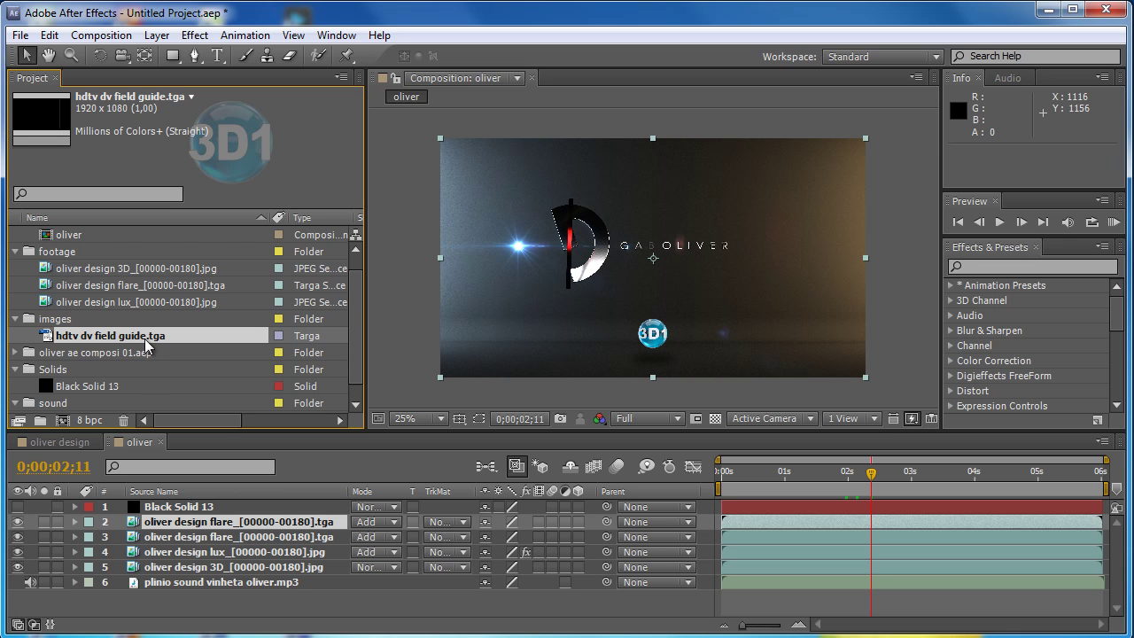
drag(144, 336, 218, 492)
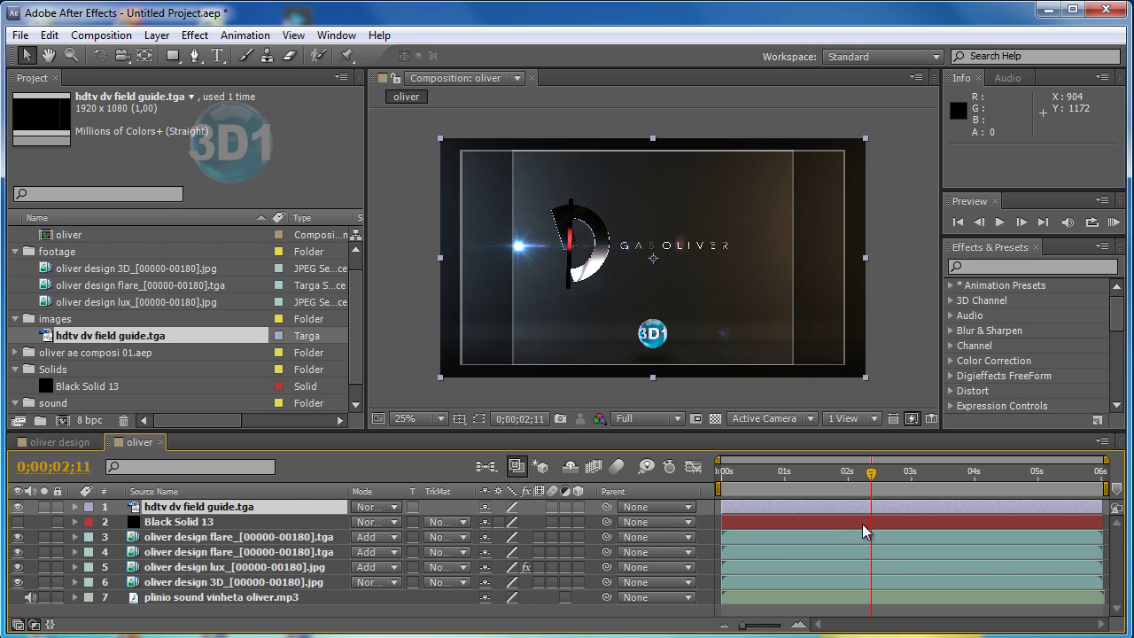
drag(873, 469, 869, 470)
drag(800, 485, 904, 479)
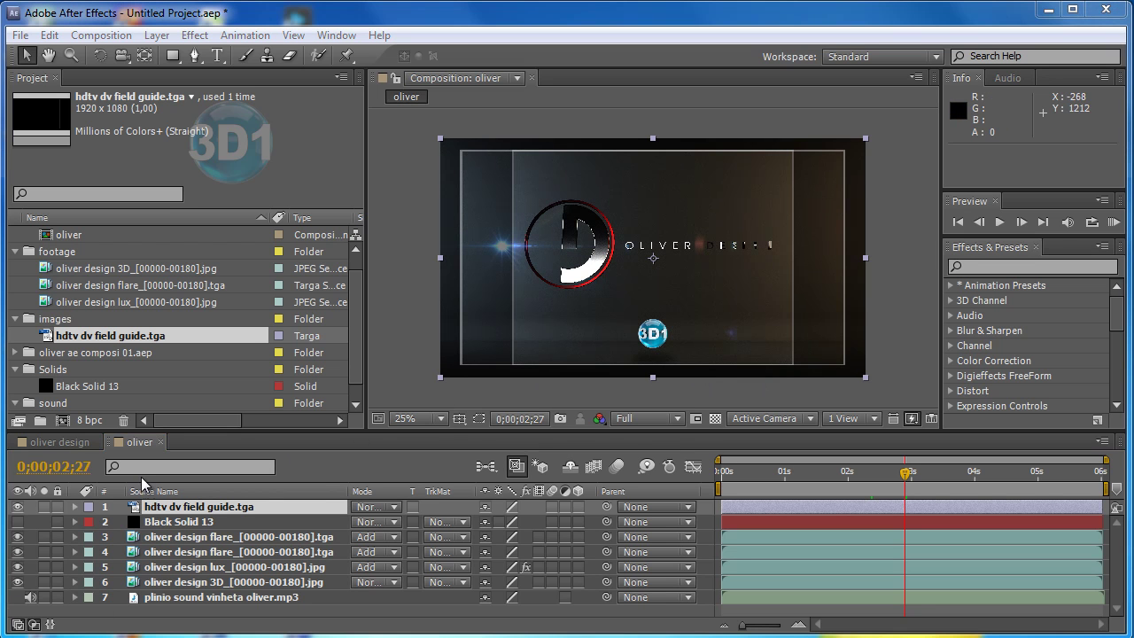
- Hide the field guide layer, preview the logo reveal, and select Black Solid 13
click(18, 507)
drag(904, 472, 840, 472)
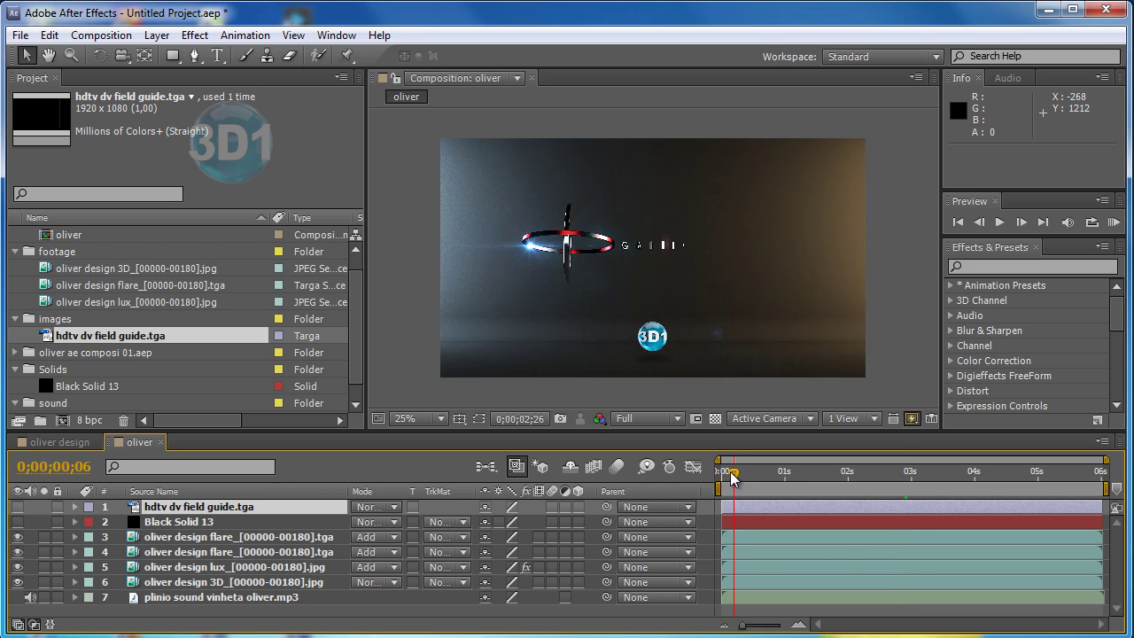
mouse_move(914, 471)
mouse_down()
mouse_move(771, 475)
mouse_move(897, 483)
mouse_move(823, 485)
mouse_move(844, 485)
mouse_up()
click(189, 522)
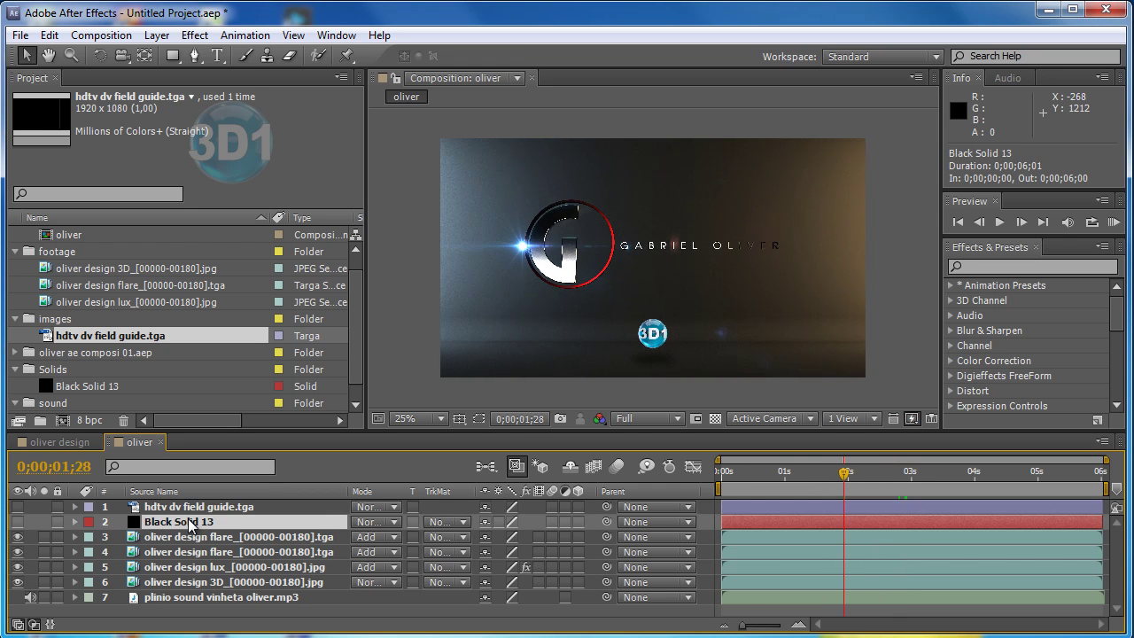
- Draw a straight two-point mask line to the right of the logo on Black Solid 13
click(195, 55)
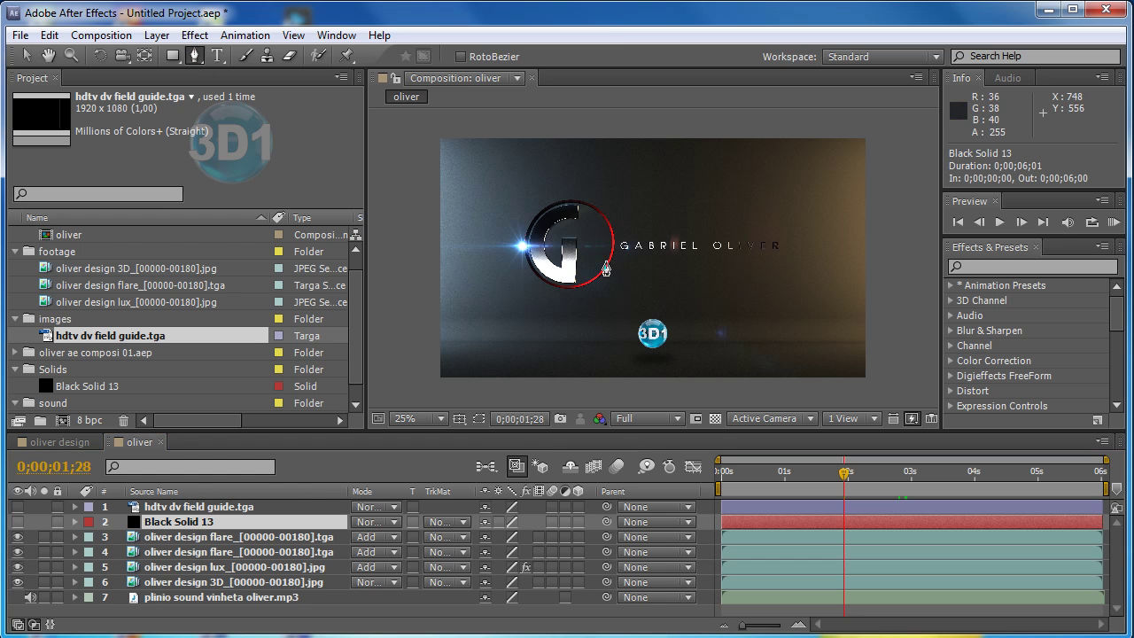
click(610, 263)
click(779, 263)
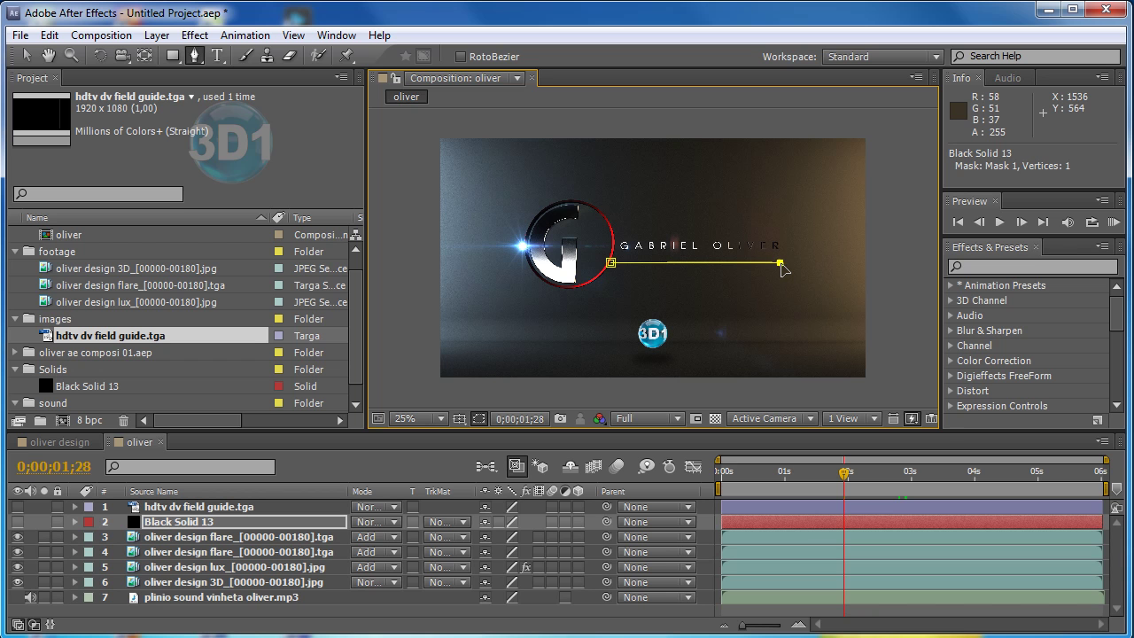
click(792, 524)
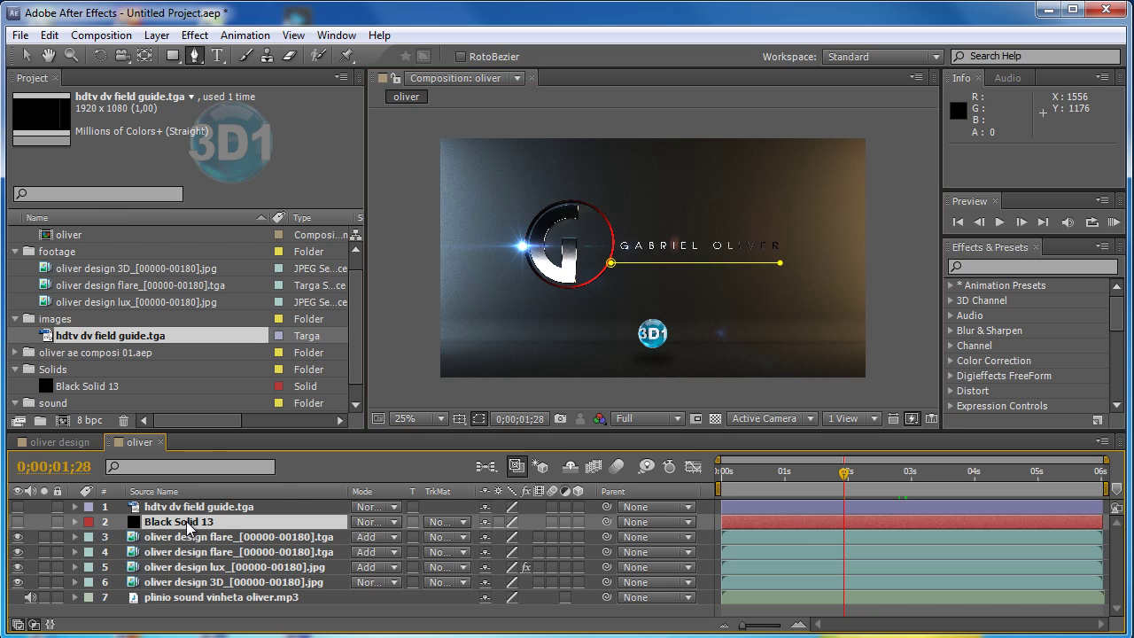
- Apply the Trapcode 3D Stroke effect to Black Solid 13
click(195, 35)
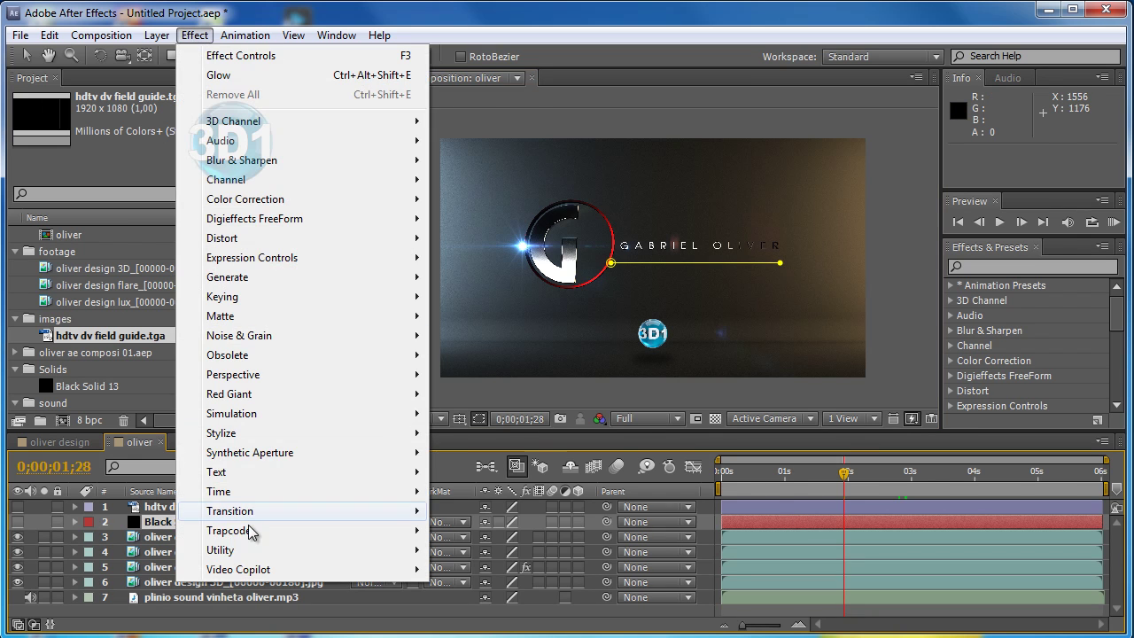
mouse_move(255, 532)
click(489, 531)
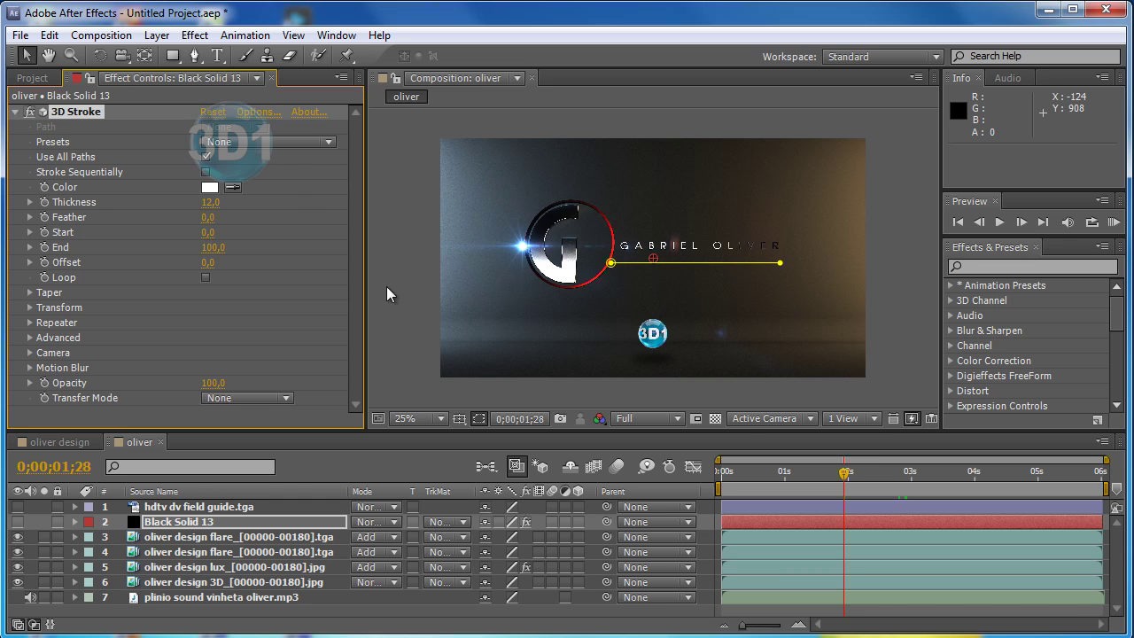
- Turn on Black Solid 13's visibility and raise the 3D Stroke Thickness to 16.5
drag(837, 479, 893, 474)
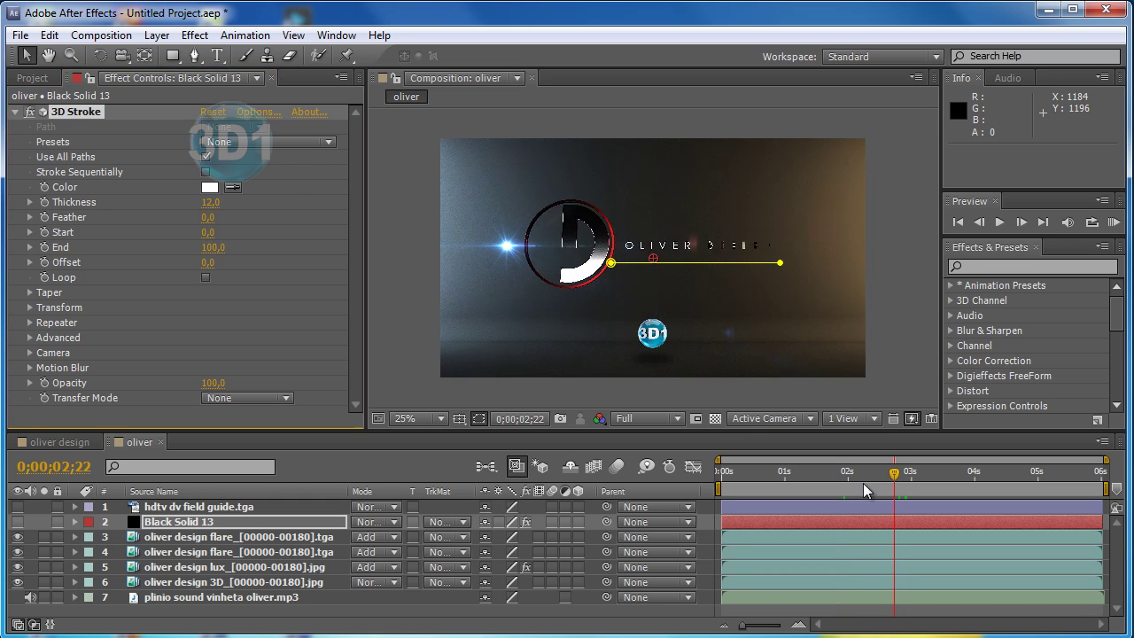
click(17, 523)
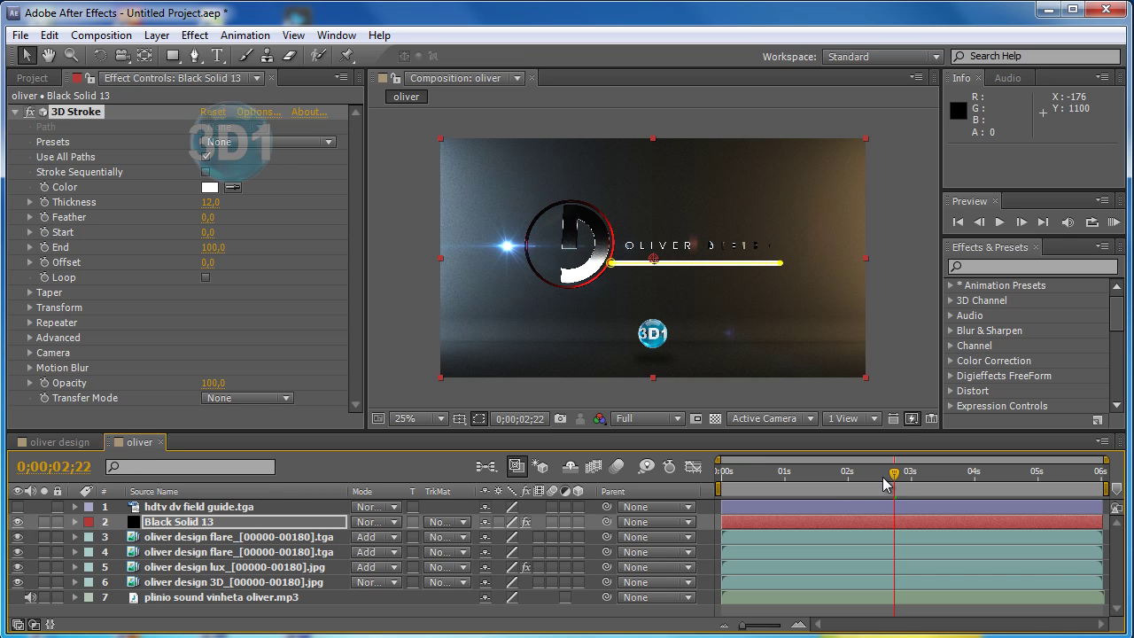
drag(215, 202, 251, 202)
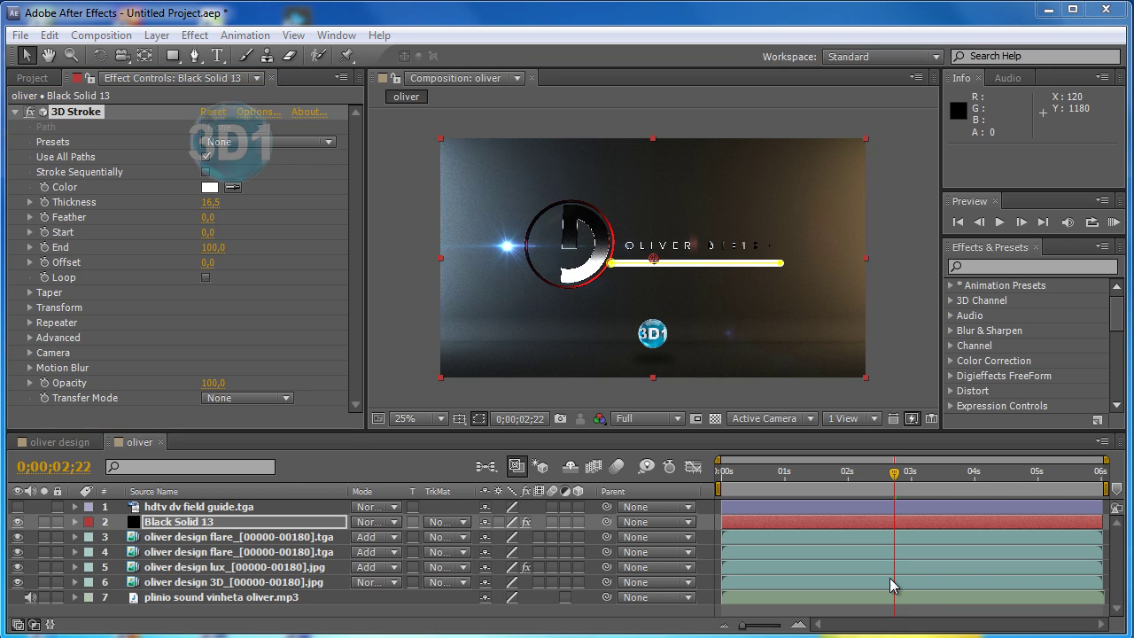
- Review the oliver design comp for reference, then return to the oliver comp
click(59, 441)
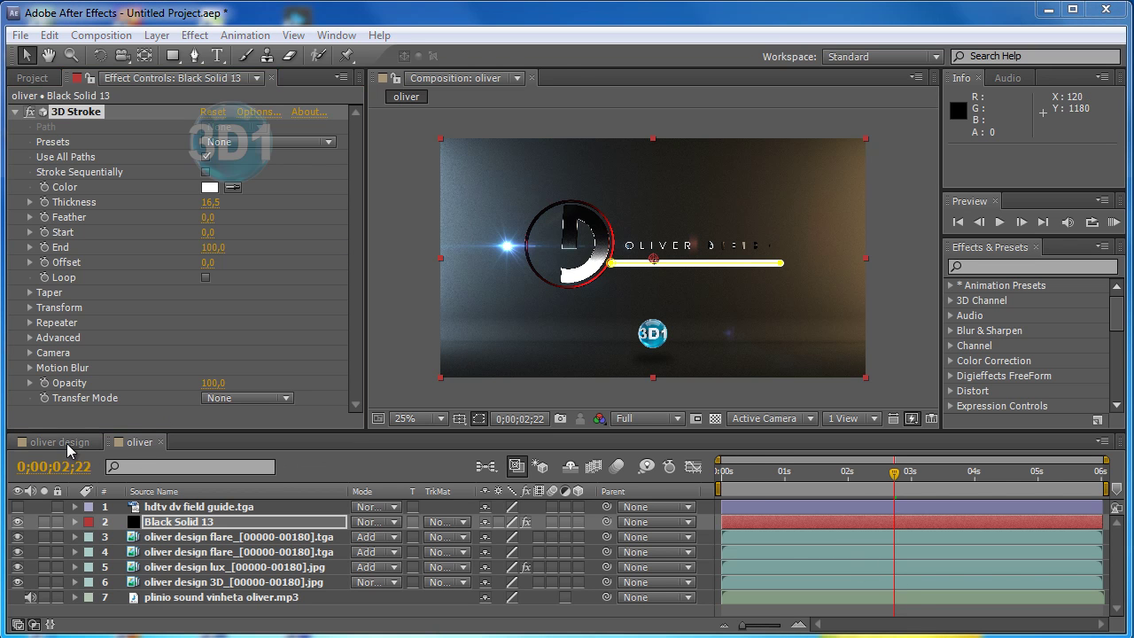
mouse_move(849, 470)
mouse_down()
mouse_move(908, 483)
mouse_move(899, 475)
mouse_move(927, 474)
mouse_up()
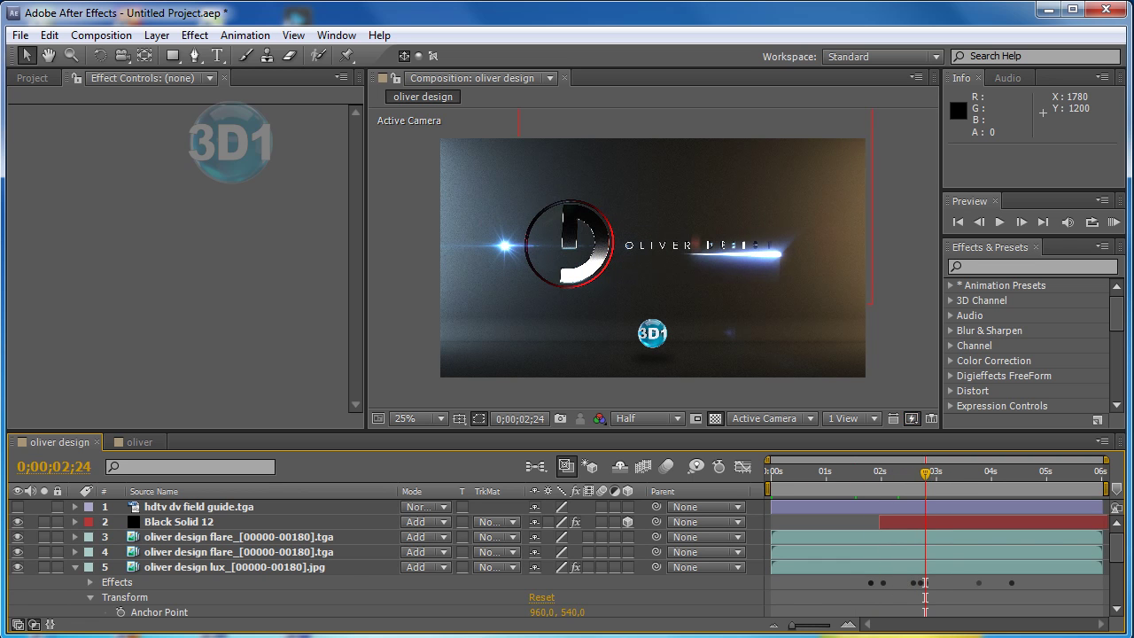
click(139, 442)
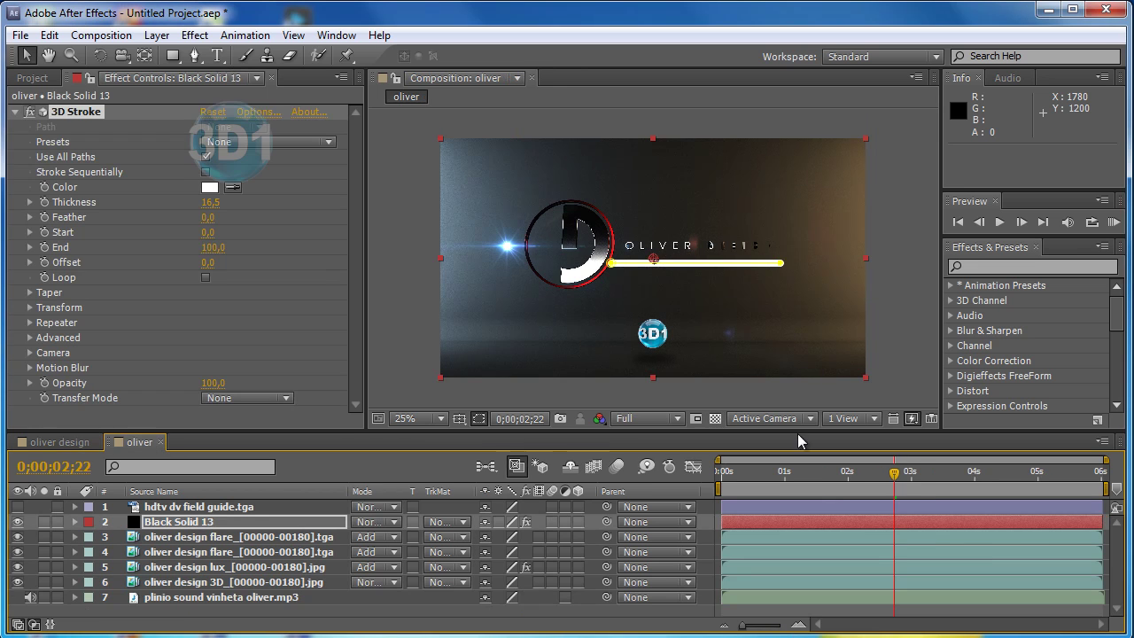
mouse_move(898, 474)
mouse_down()
mouse_move(719, 487)
mouse_move(797, 486)
mouse_up()
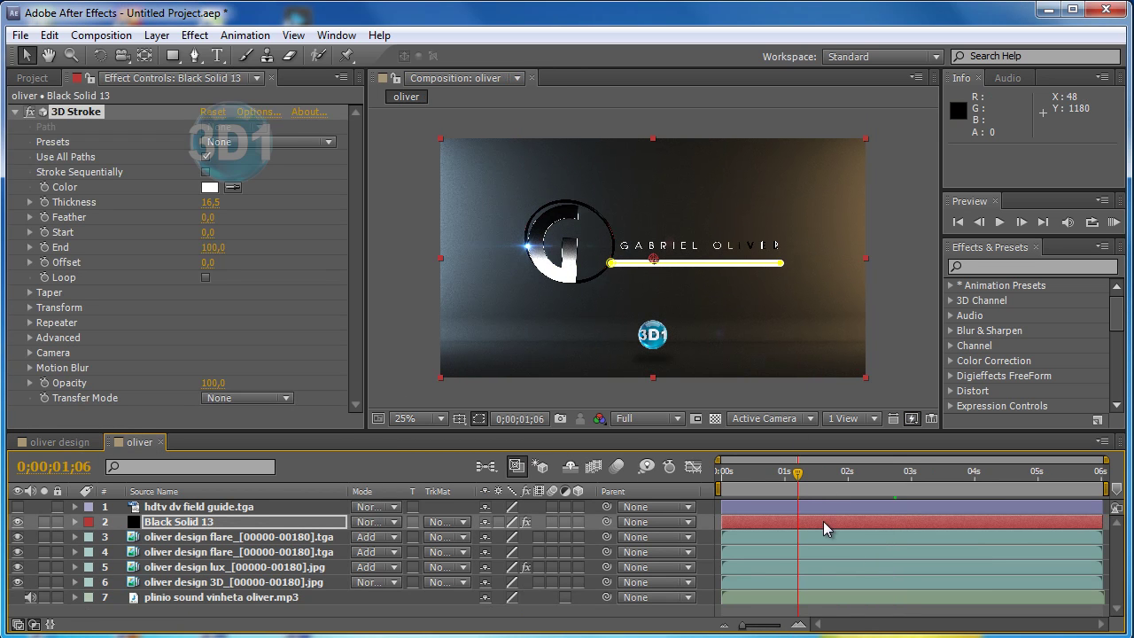
- Move Black Solid 13 to start at 0;00;02;12 and play the preview
drag(822, 518, 933, 514)
mouse_move(805, 478)
mouse_down()
mouse_move(868, 485)
mouse_move(846, 484)
mouse_up()
drag(879, 522, 909, 522)
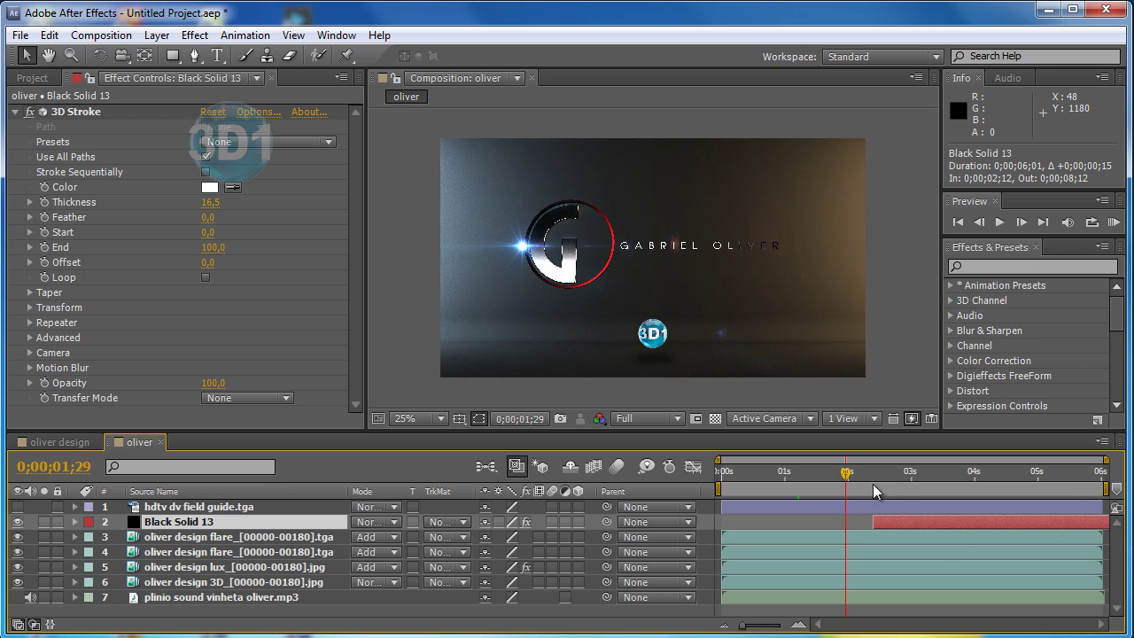
drag(882, 472, 878, 473)
key(space)
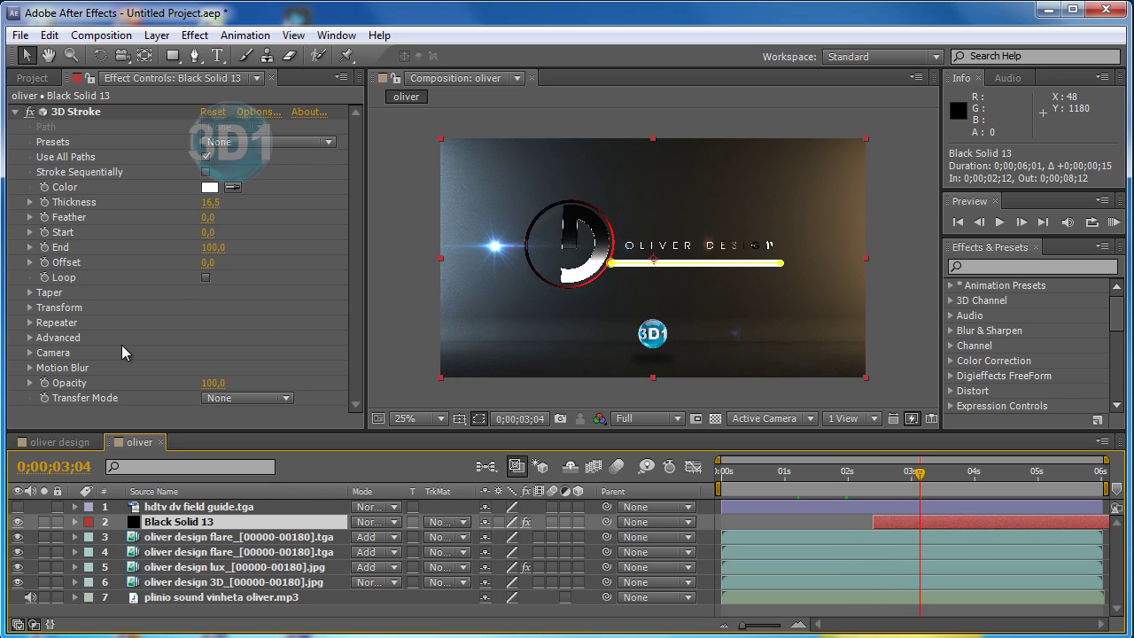
- Enable Taper on the 3D Stroke and set Taper Start and Taper End to 100
click(30, 292)
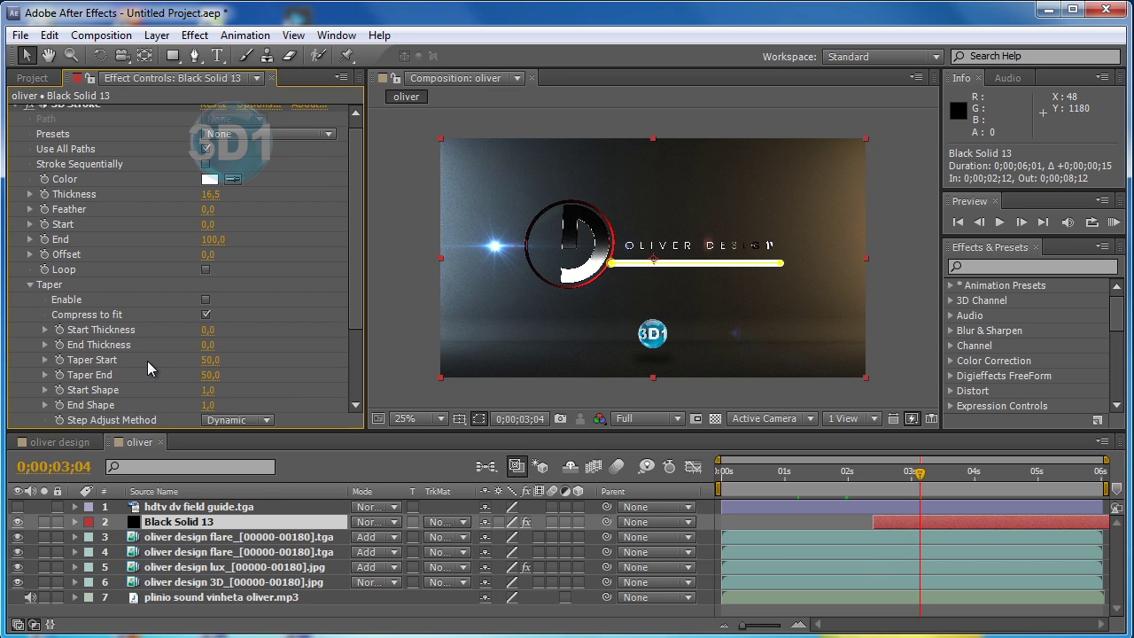
click(206, 300)
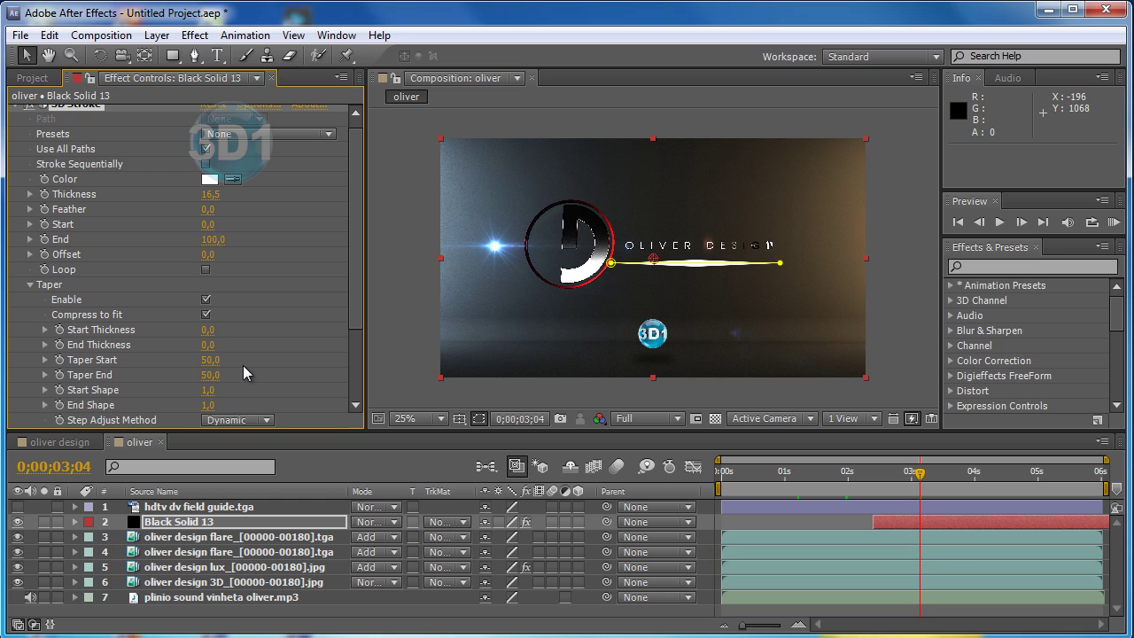
drag(219, 376, 274, 376)
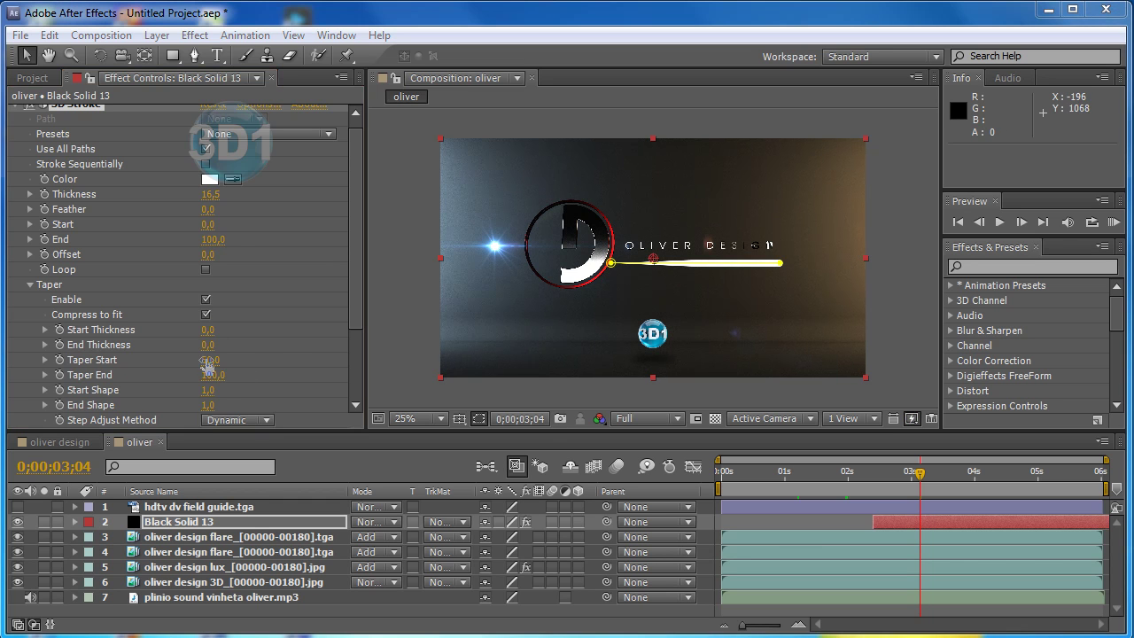
drag(207, 362, 63, 366)
drag(139, 360, 205, 358)
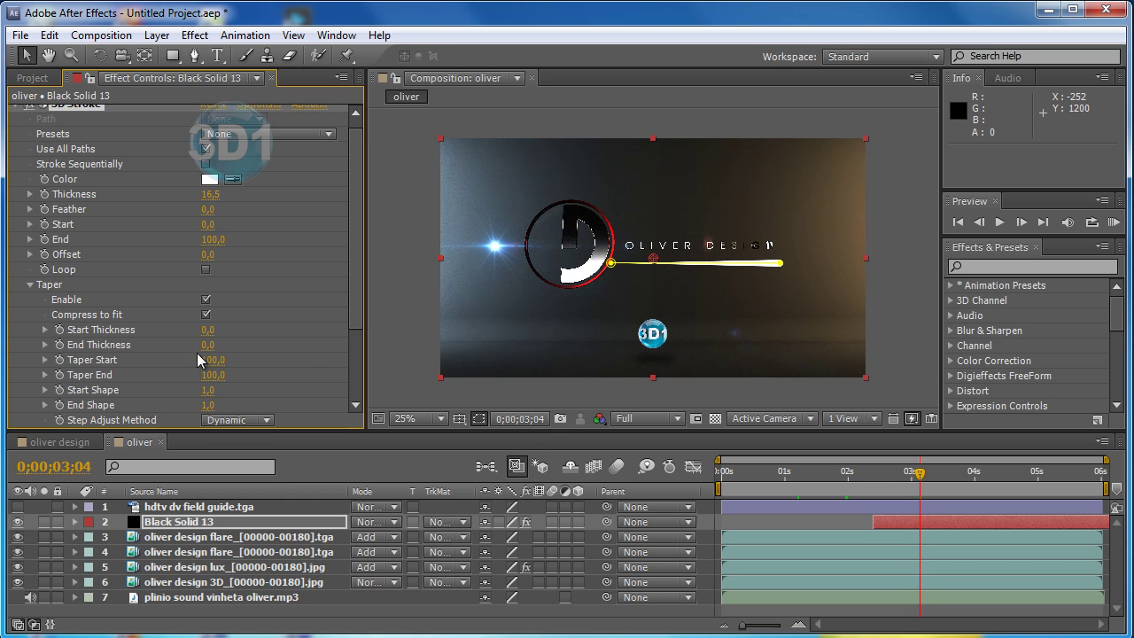
drag(922, 471, 913, 484)
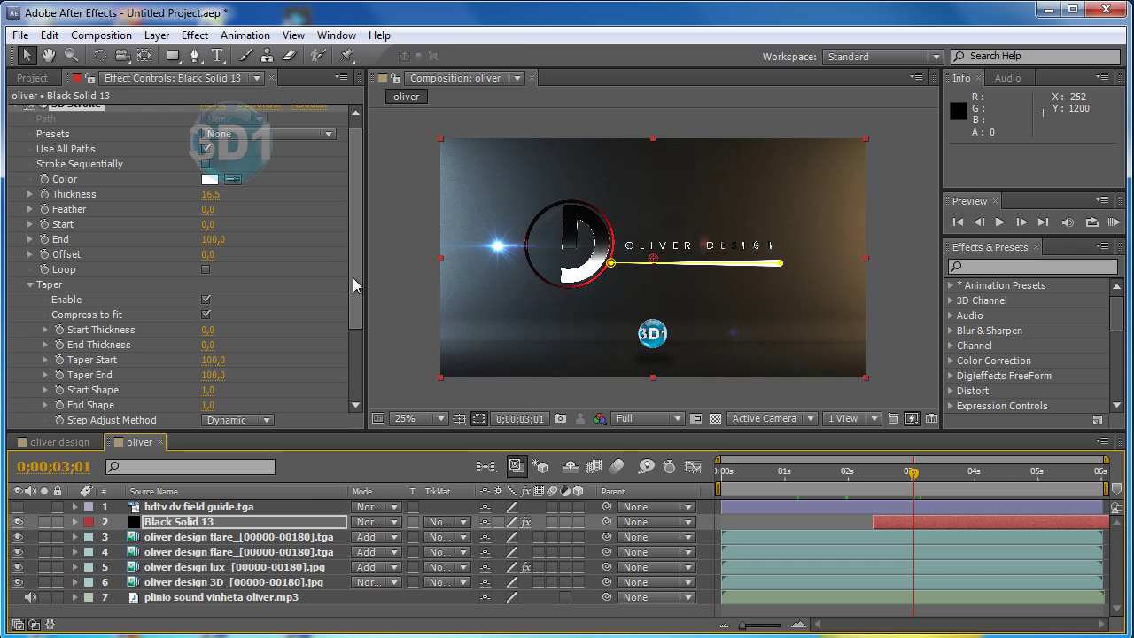
scroll(357, 288, down, 1)
scroll(347, 327, down, 2)
scroll(344, 342, down, 1)
key(ctrl+z)
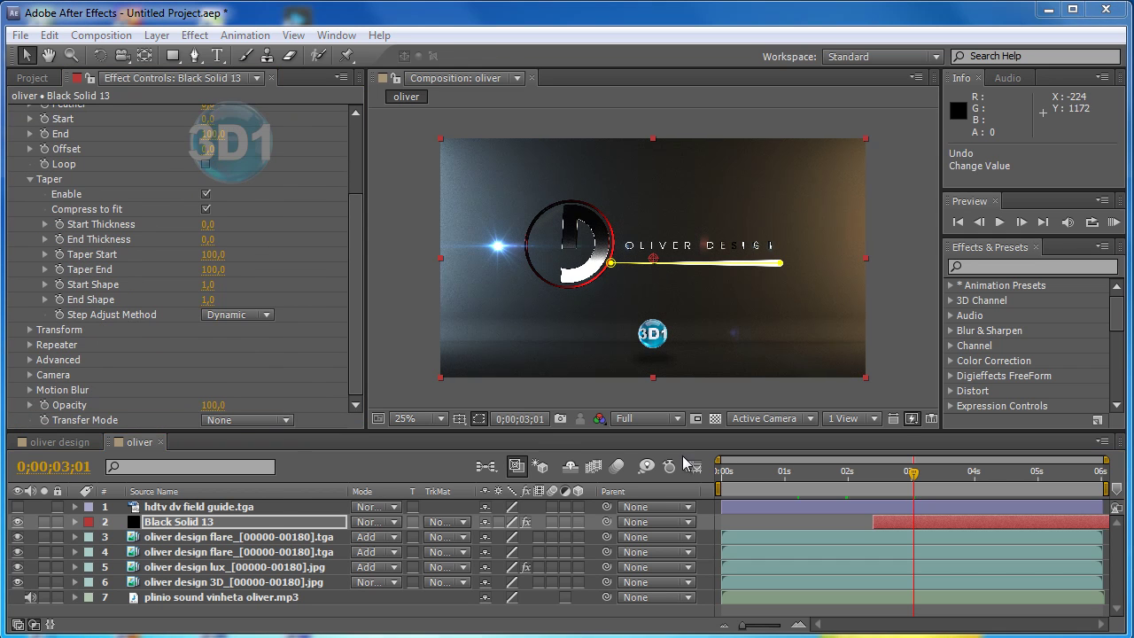
- Keyframe Black Solid 13's 3D Stroke Offset at -100 at 2;12
click(45, 149)
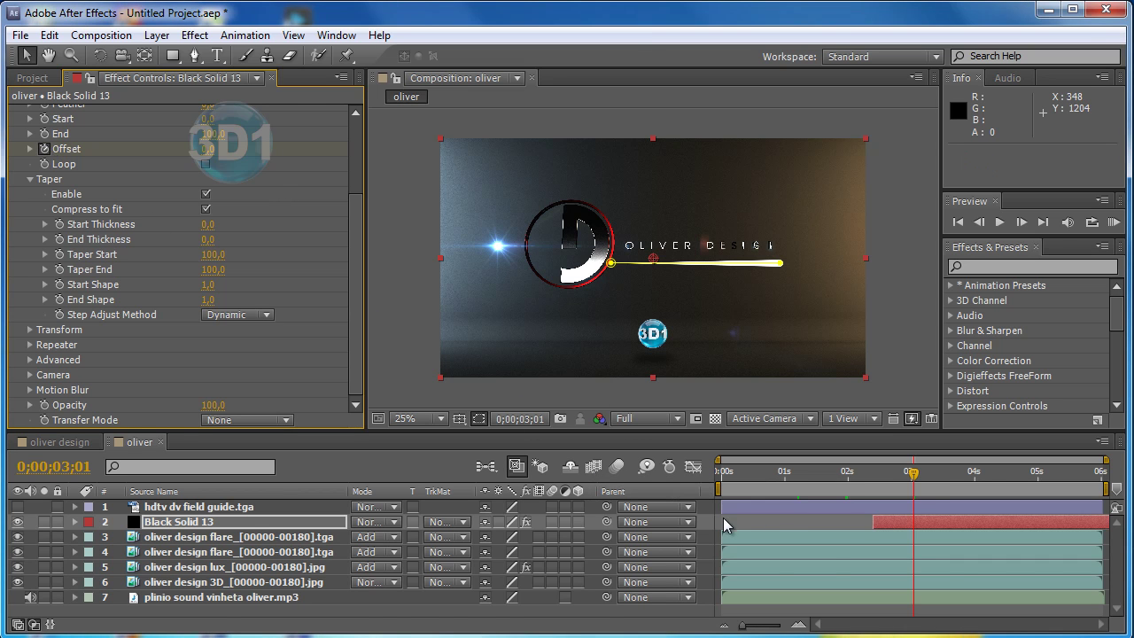
key(u)
mouse_move(210, 149)
mouse_down()
mouse_move(111, 150)
mouse_move(252, 145)
mouse_up()
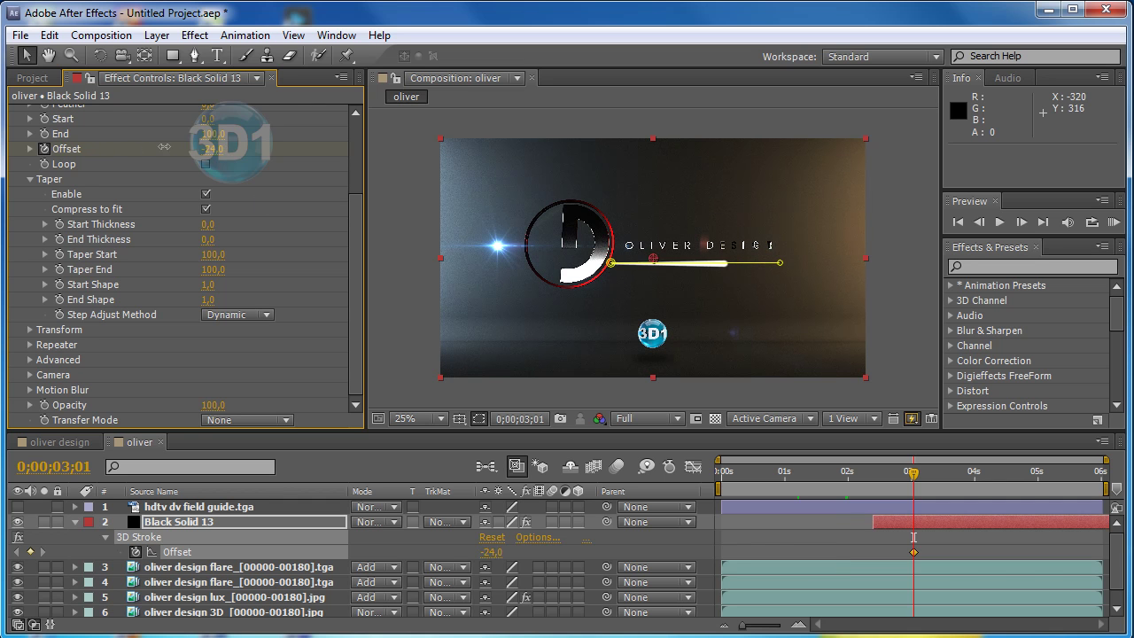
drag(914, 473, 872, 475)
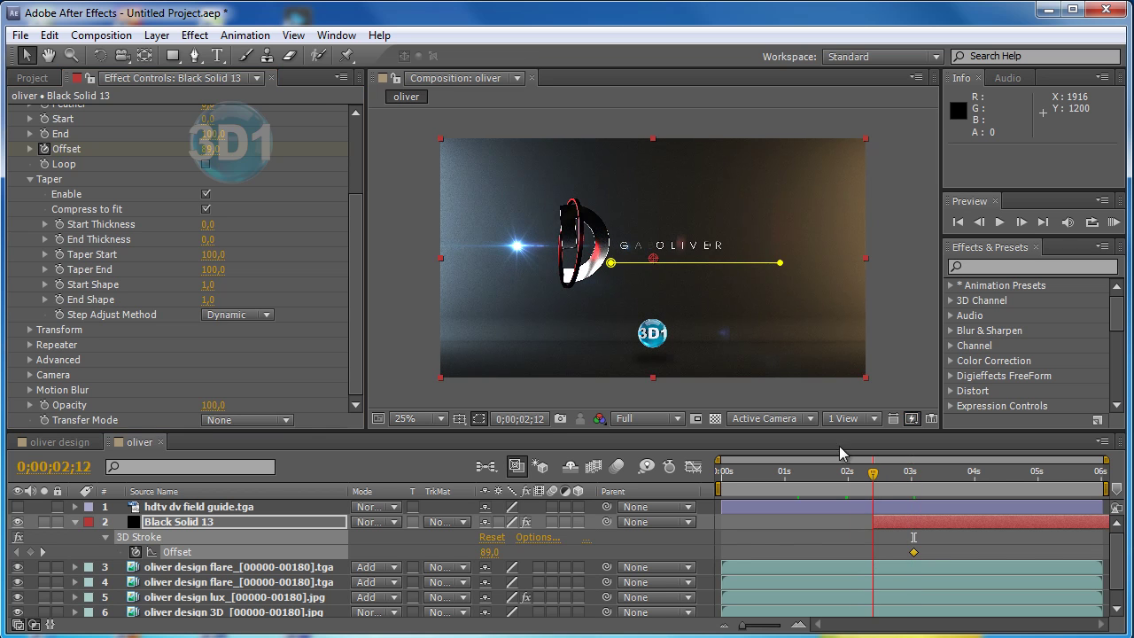
drag(212, 149, 45, 149)
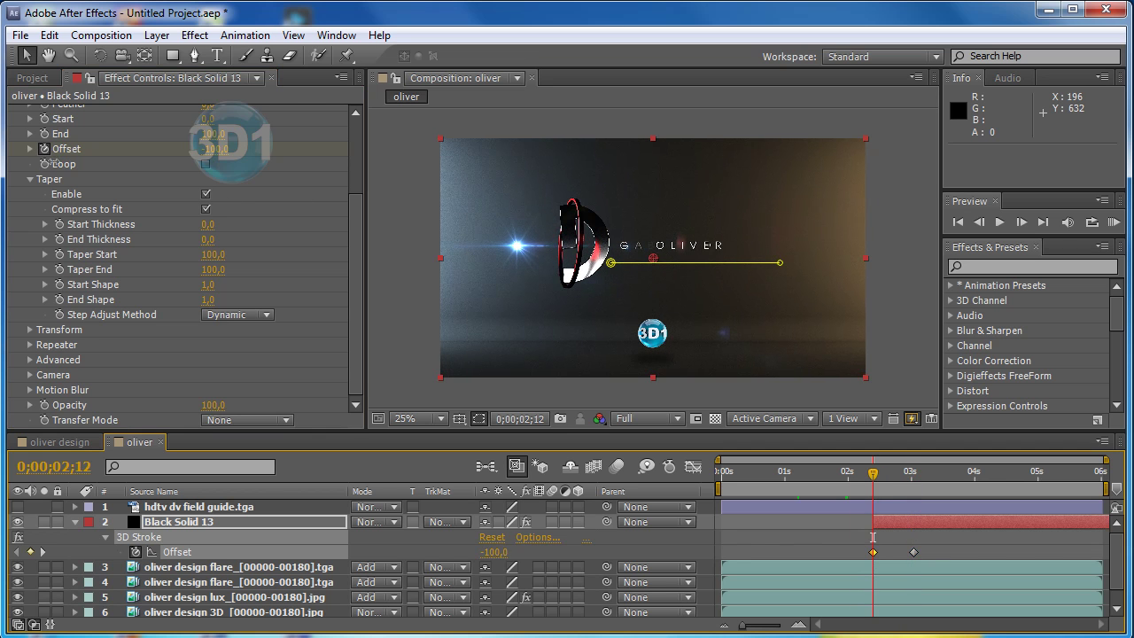
- Move the later Offset keyframe to 3;13 and scrub to check the stroke sweep
drag(875, 481, 905, 476)
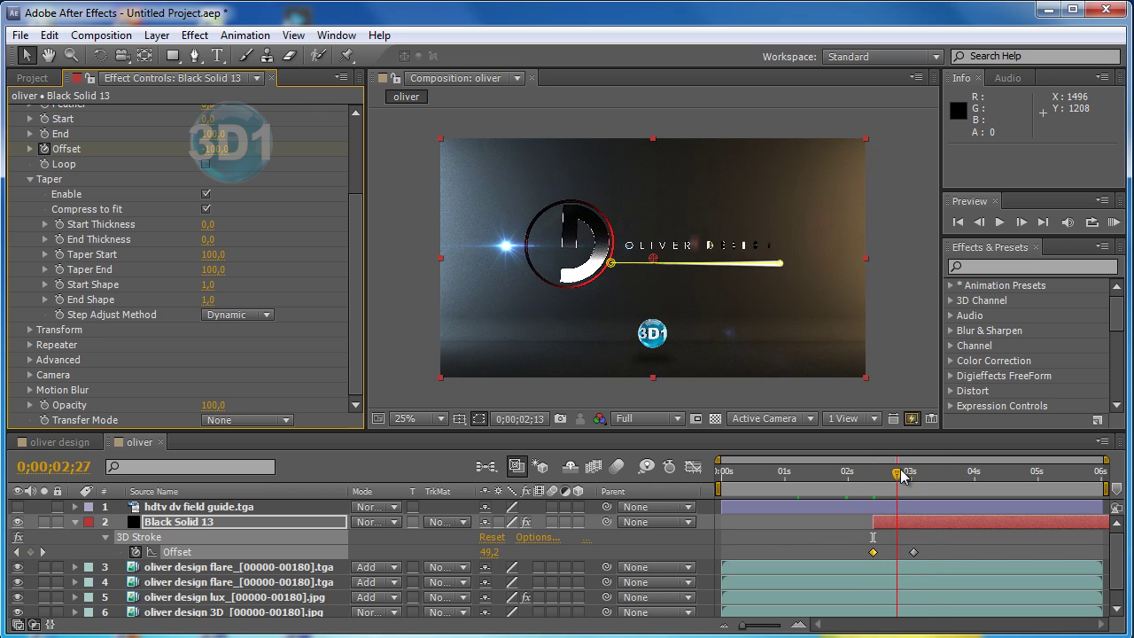
drag(913, 552, 934, 552)
drag(905, 476, 871, 478)
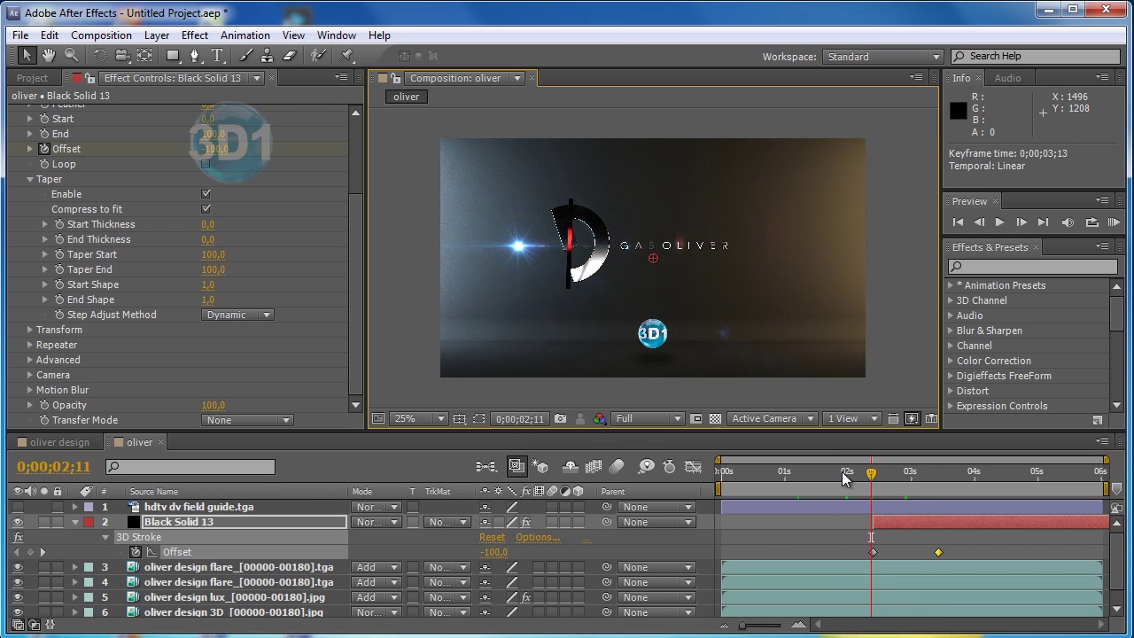
mouse_move(871, 479)
mouse_down()
mouse_move(921, 479)
mouse_move(910, 488)
mouse_up()
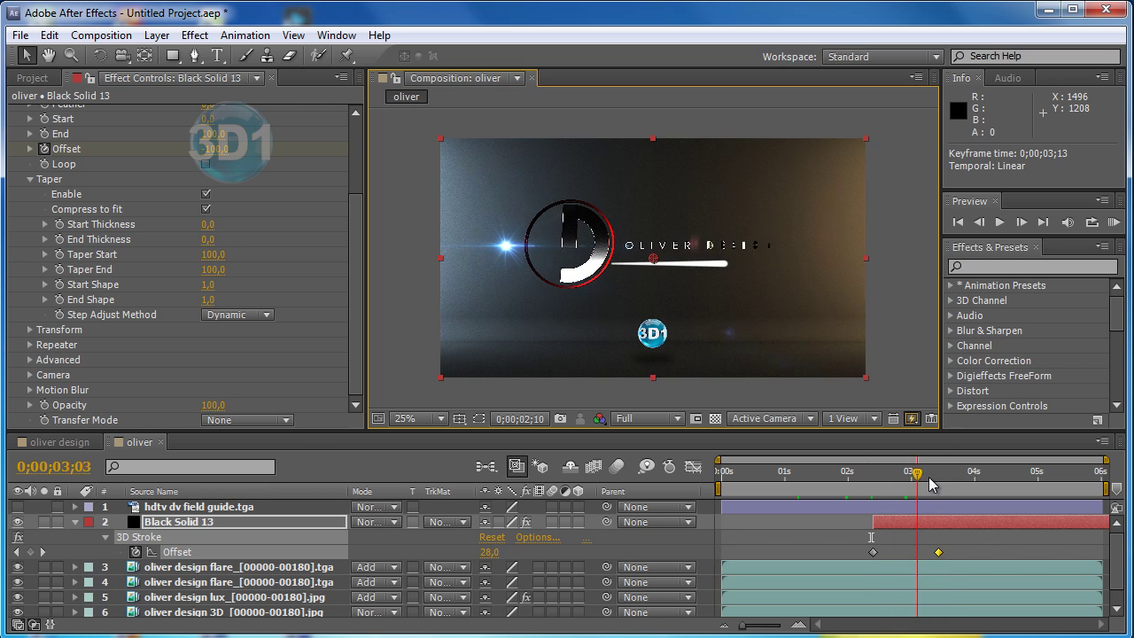
click(189, 524)
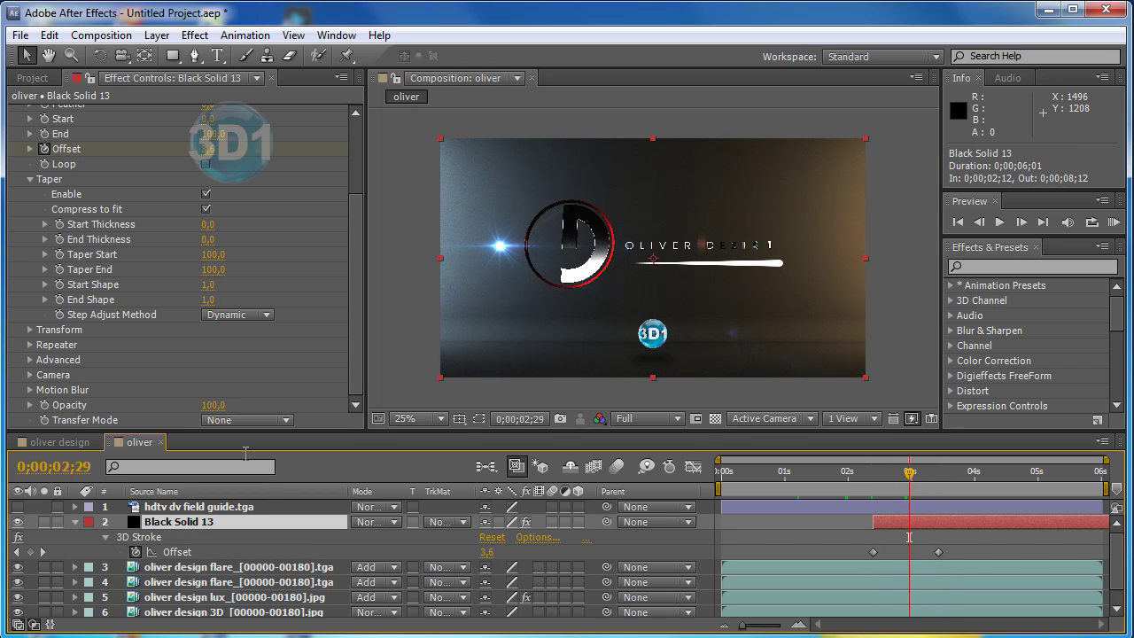
key(F3)
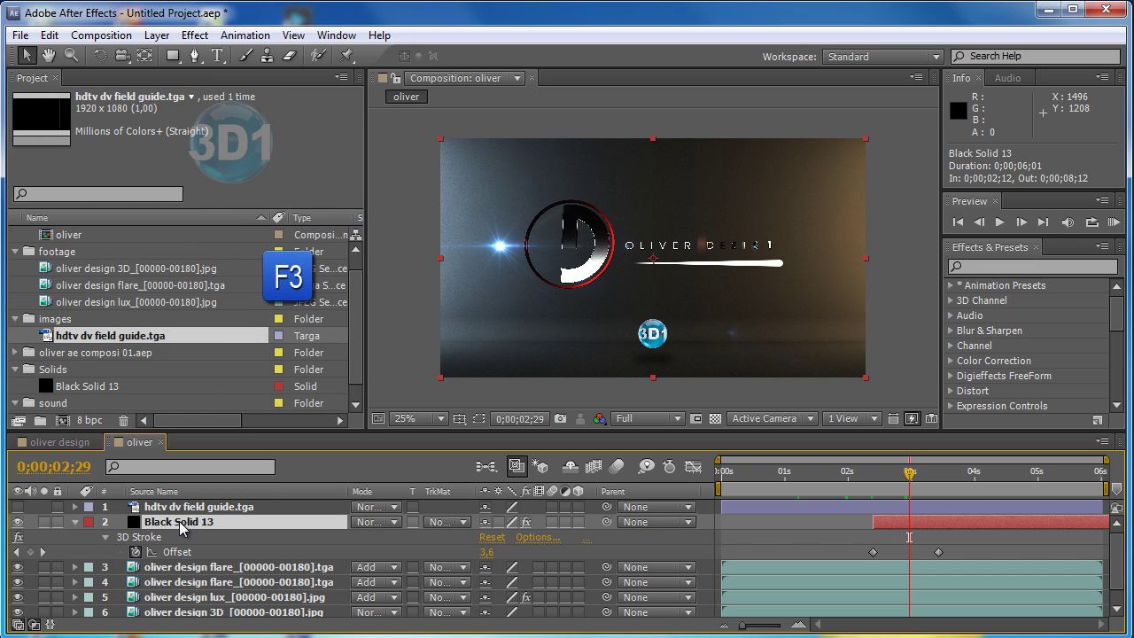
- Add Trapcode Starglow to Black Solid 13 with the Cold Heaven preset
key(F3)
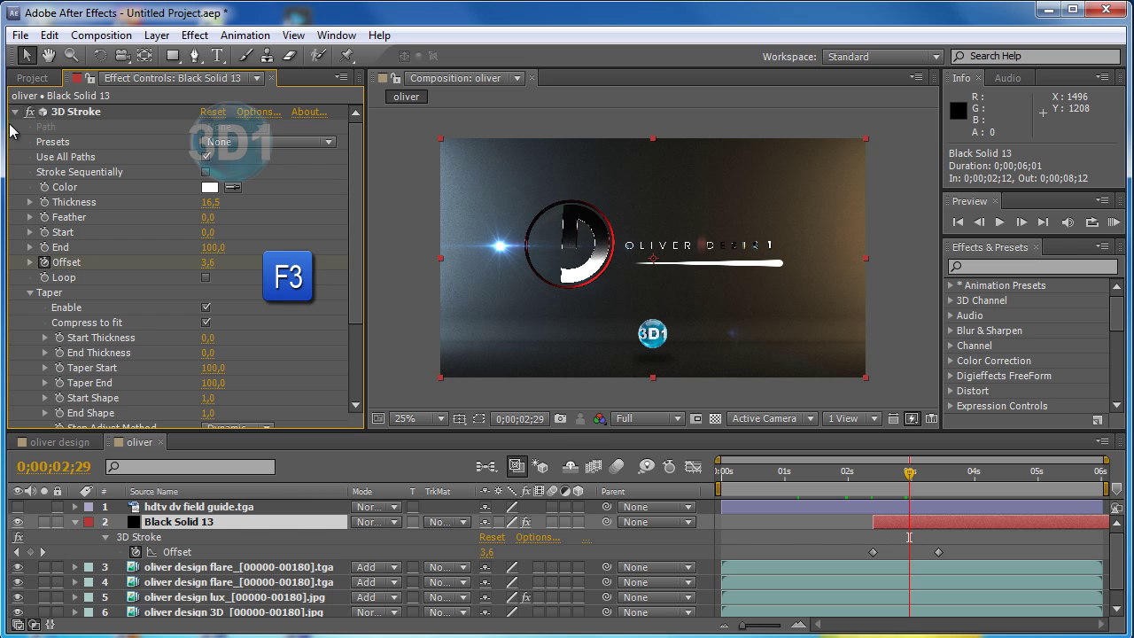
click(15, 112)
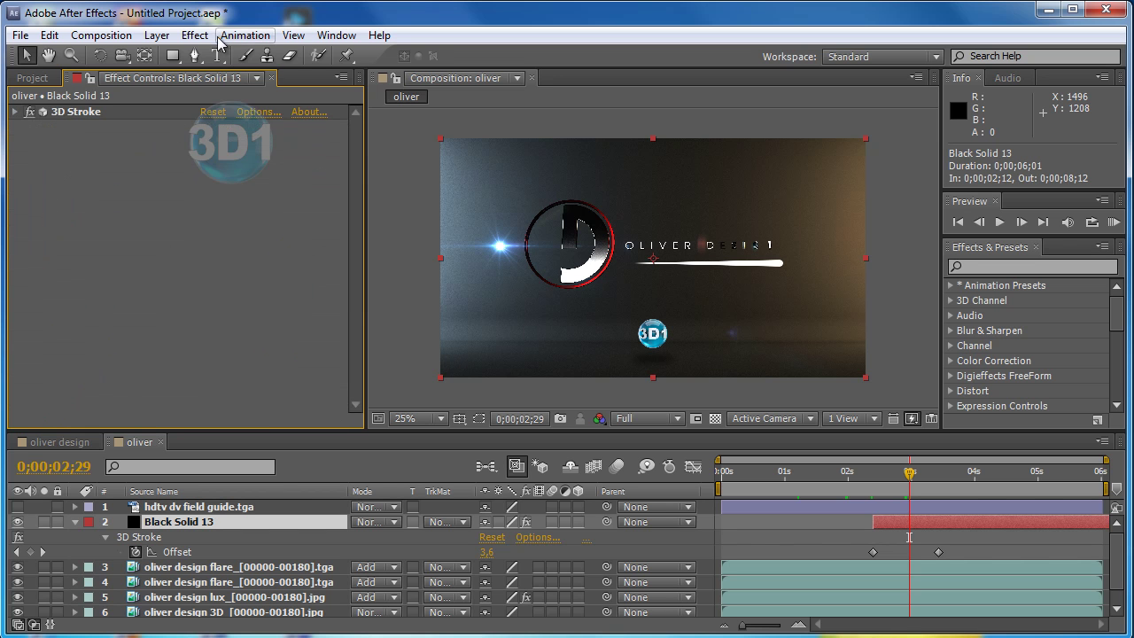
click(195, 35)
mouse_move(301, 534)
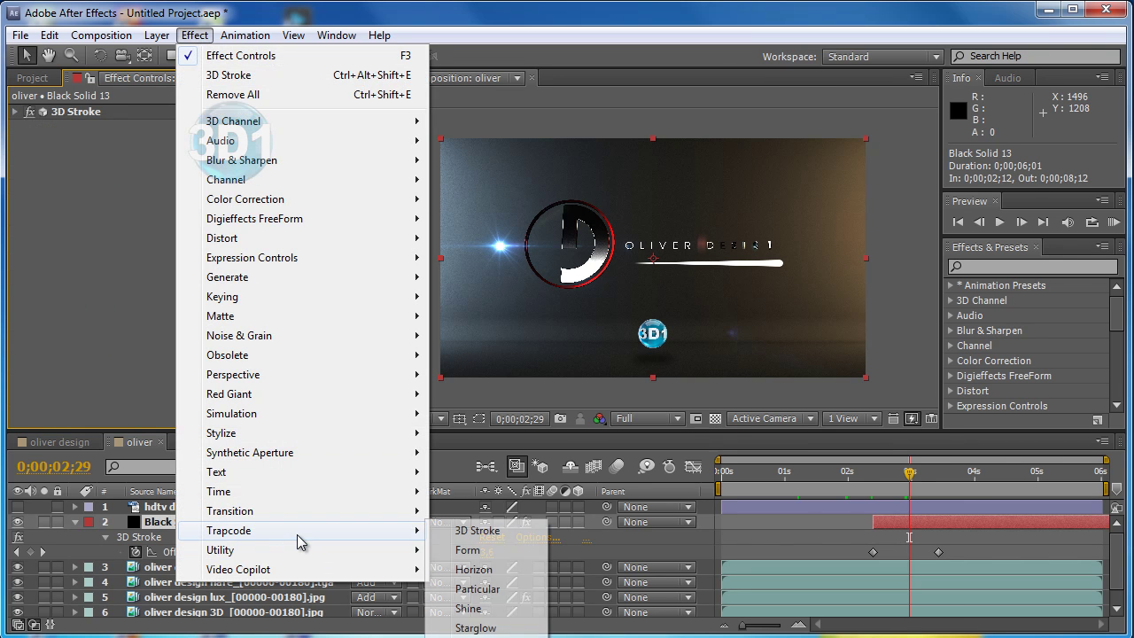
click(496, 627)
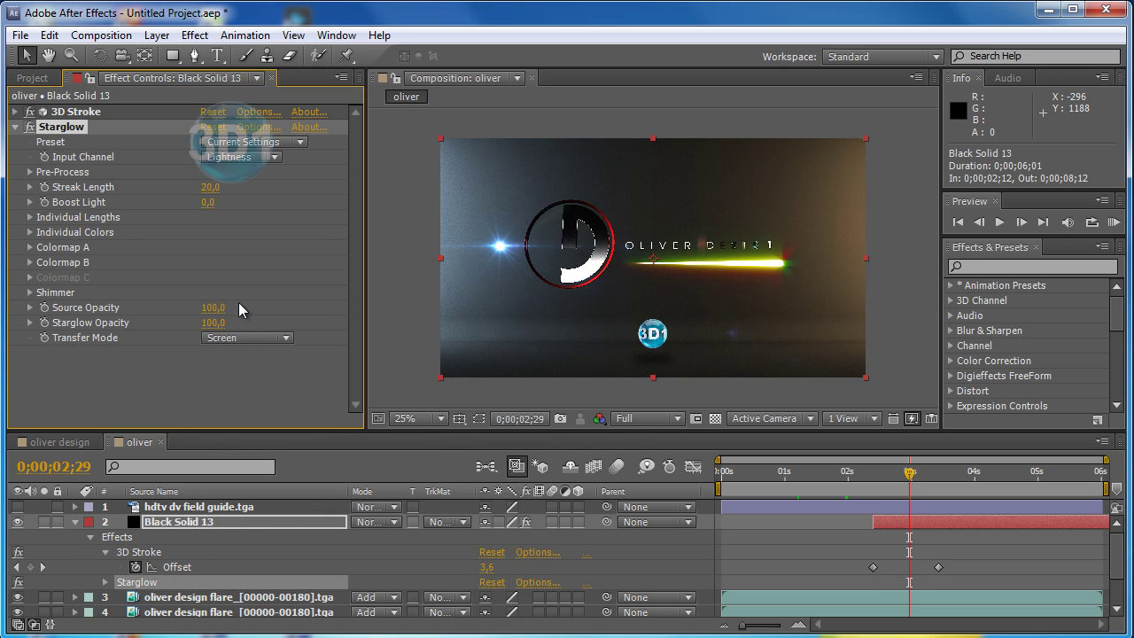
click(265, 143)
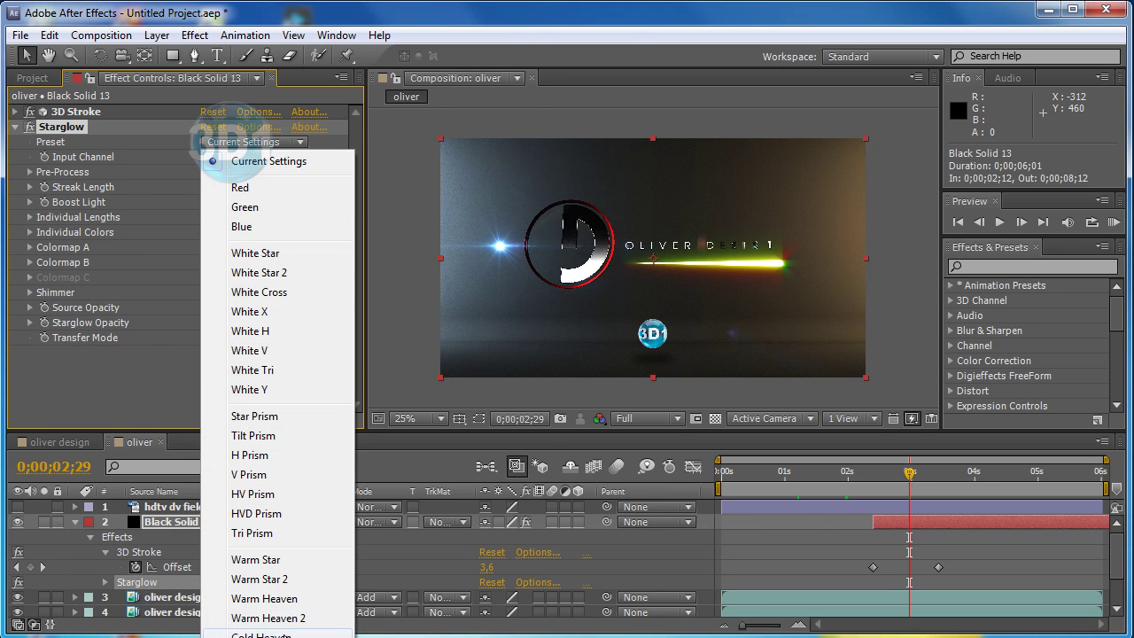
click(283, 635)
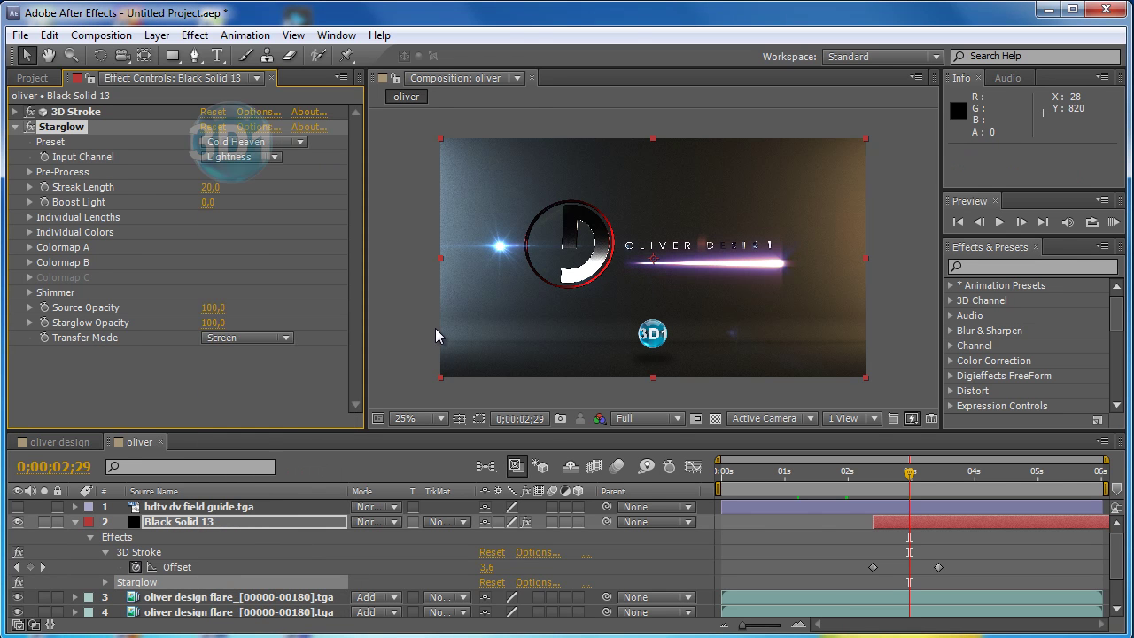
- Change Starglow's Colormap A Shadows colour to blue 80A1FF
click(29, 248)
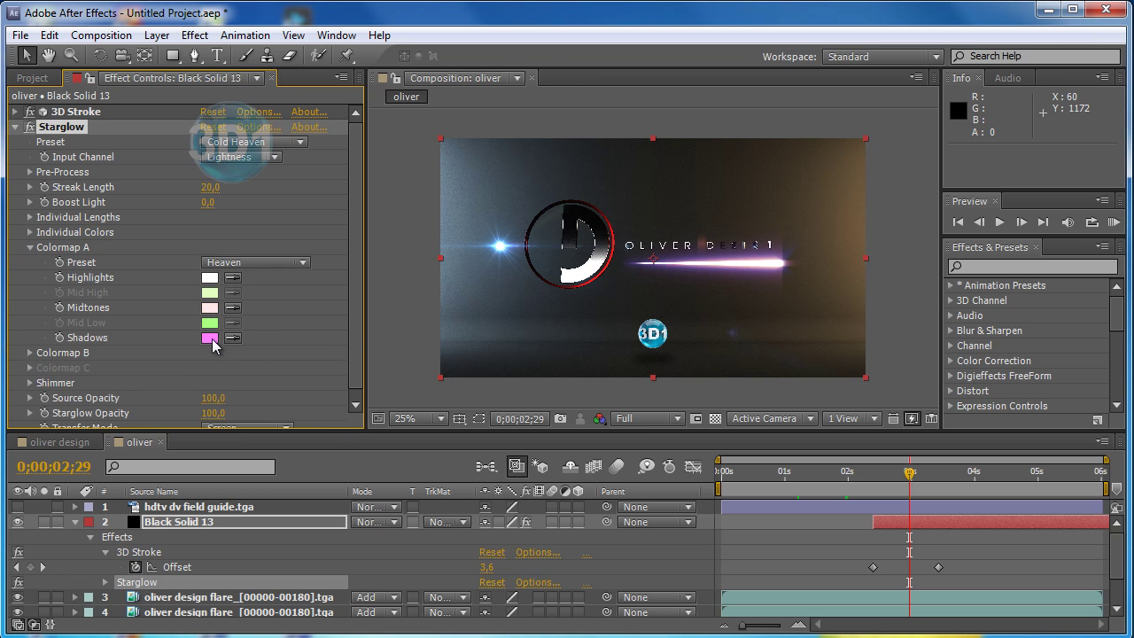
click(211, 339)
drag(464, 450, 463, 462)
click(617, 391)
click(14, 128)
click(195, 36)
mouse_move(248, 432)
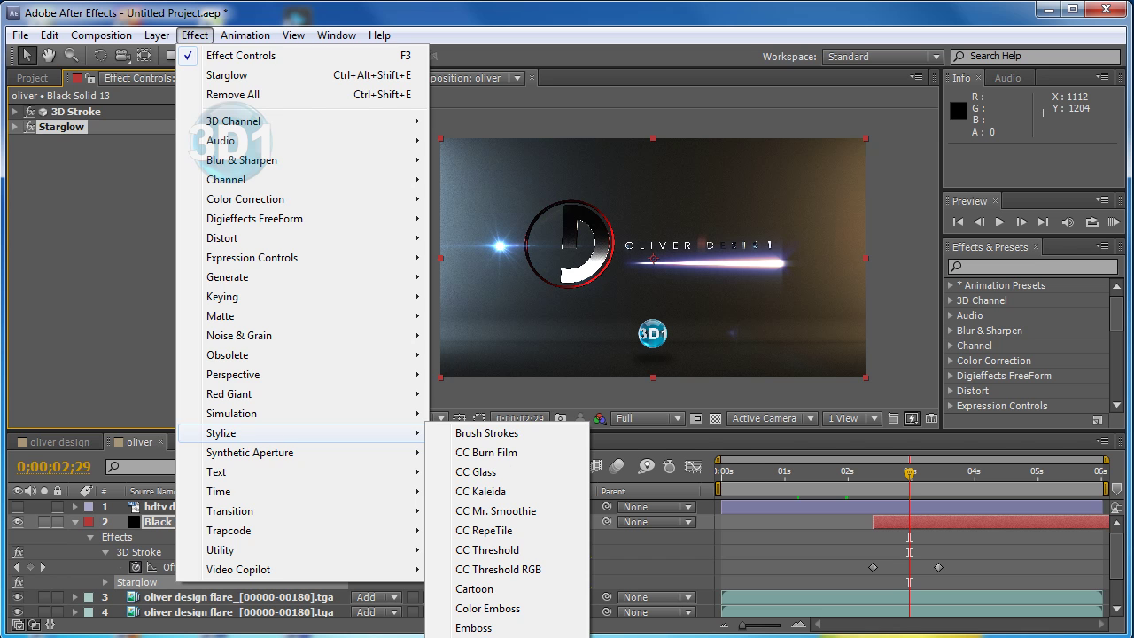
- Apply Glow to Black Solid 13 with threshold 60%, radius 14 and intensity 0.5
click(483, 629)
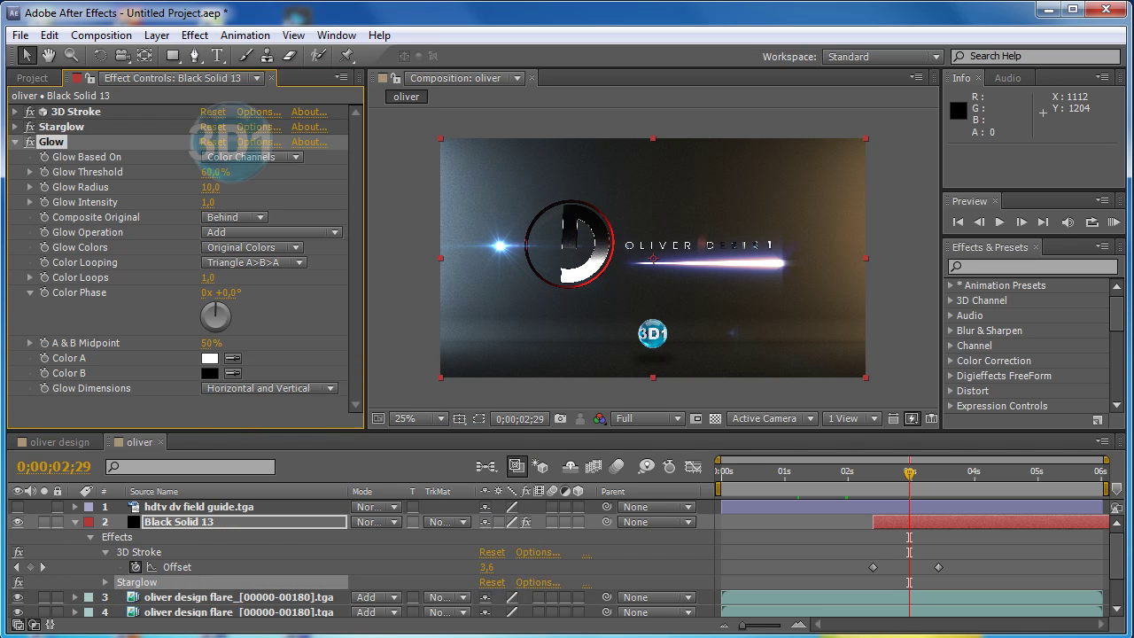
click(211, 173)
key(Return)
mouse_move(186, 185)
mouse_down()
mouse_move(200, 186)
mouse_move(161, 204)
mouse_up()
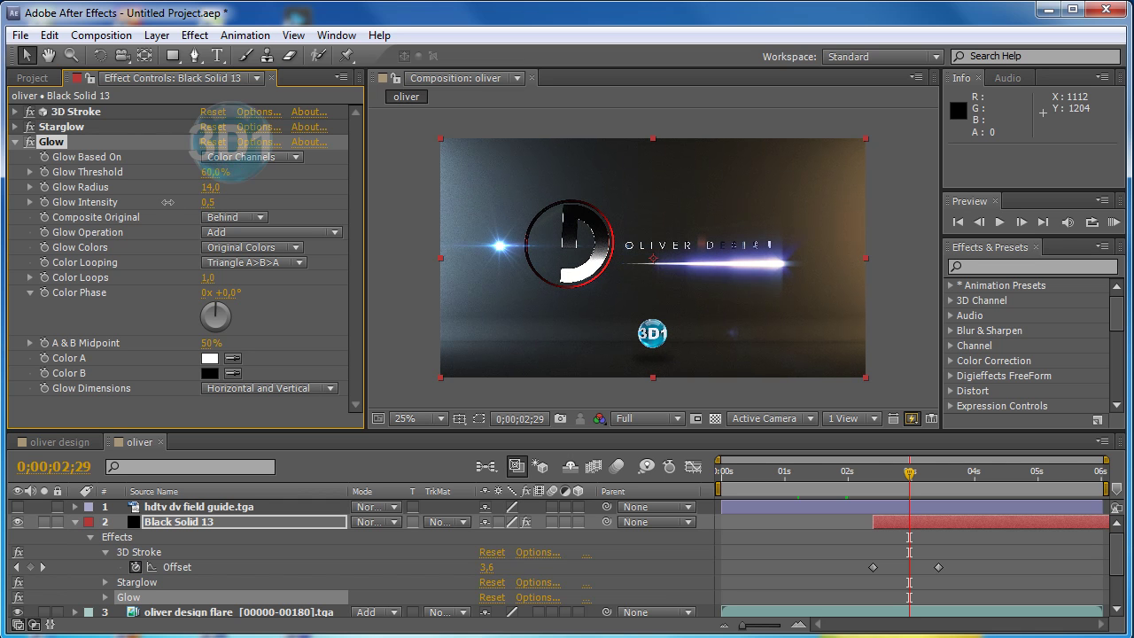
mouse_move(910, 472)
mouse_down()
mouse_move(877, 479)
mouse_move(953, 475)
mouse_move(942, 475)
mouse_up()
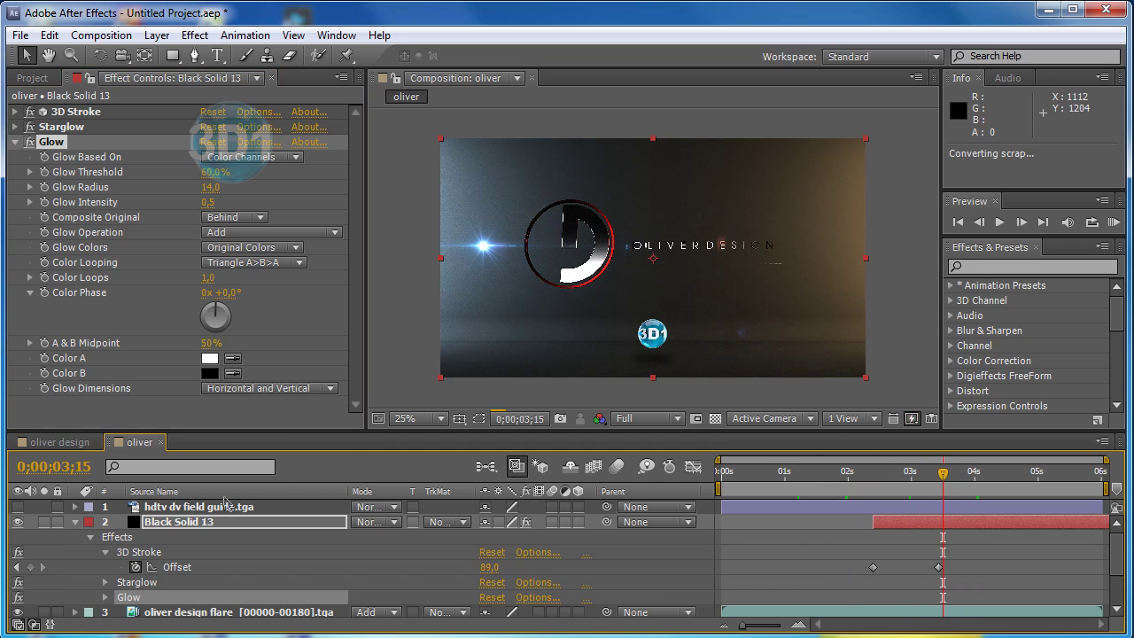
- Trim Black Solid 13's out point to 0;00;03;15 with Alt+], check the sweep, and collapse the layer
click(281, 527)
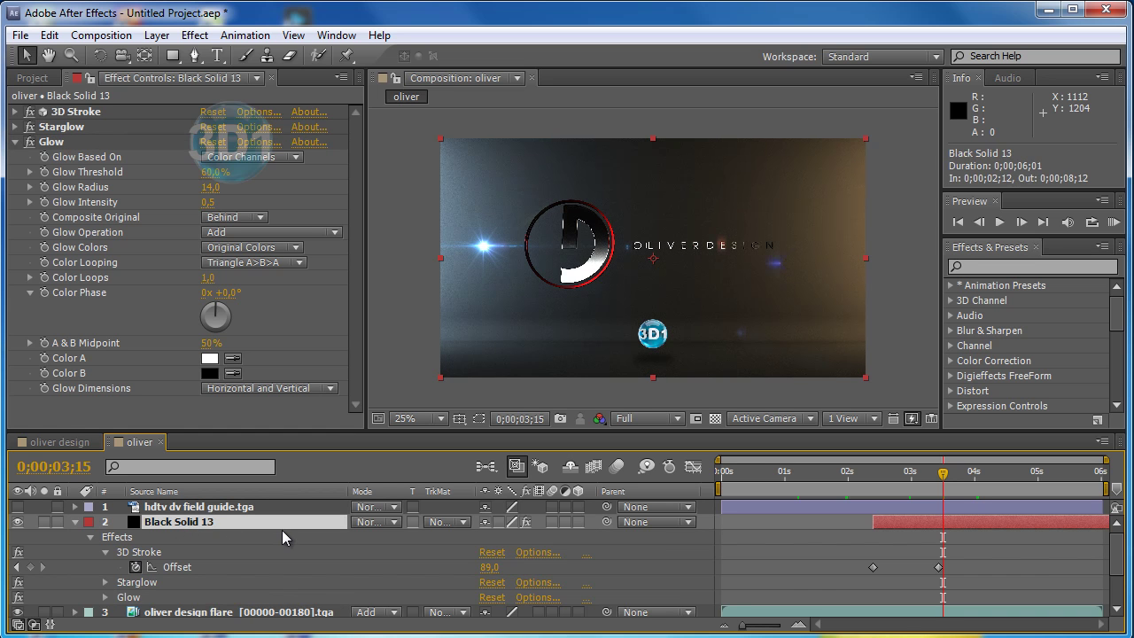
key(alt+bracketright)
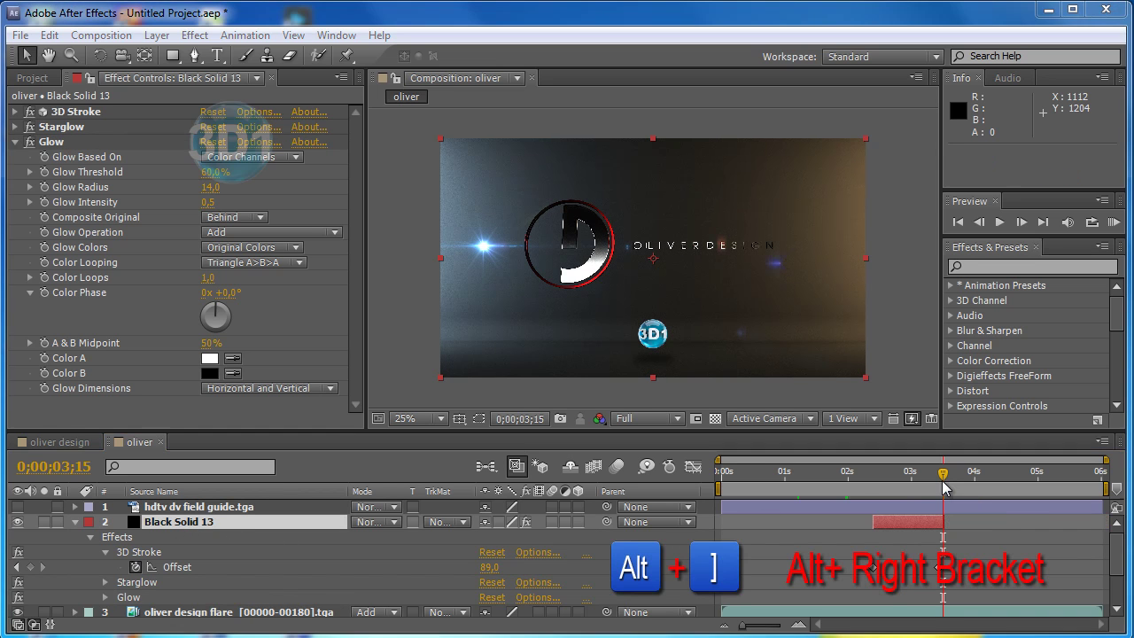
drag(917, 484, 966, 482)
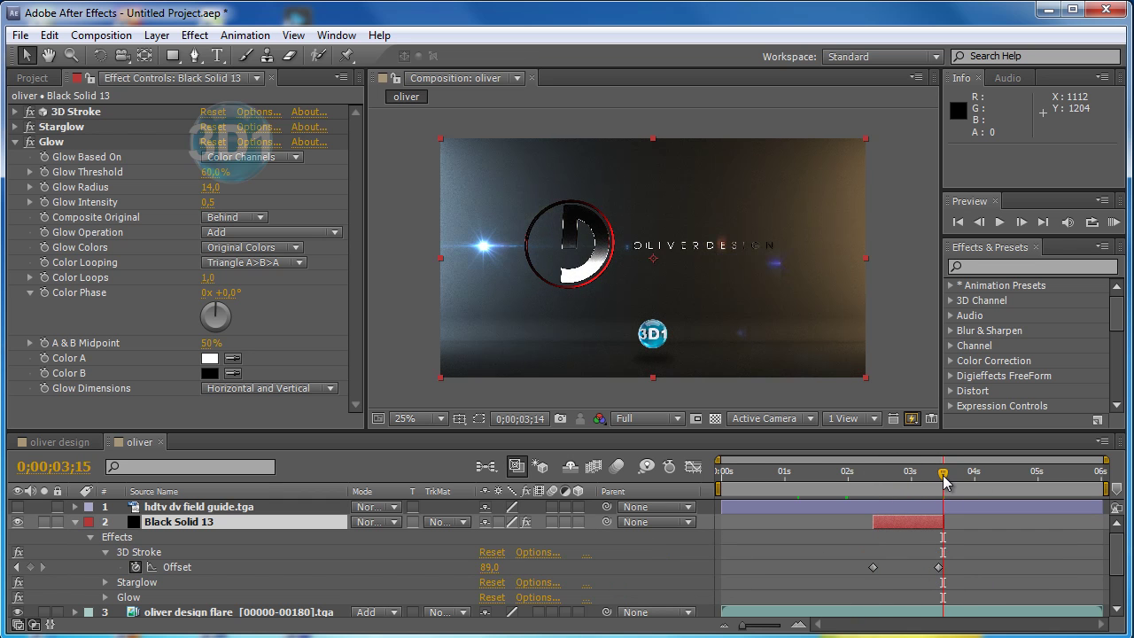
mouse_move(966, 481)
mouse_down()
mouse_move(900, 490)
mouse_move(957, 483)
mouse_up()
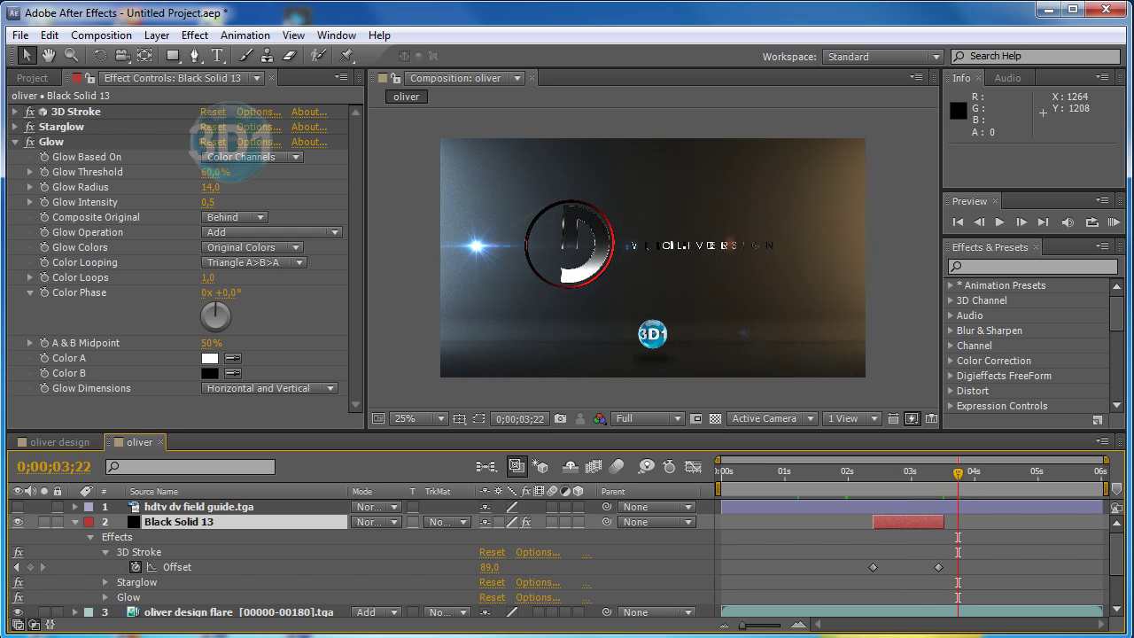
click(75, 522)
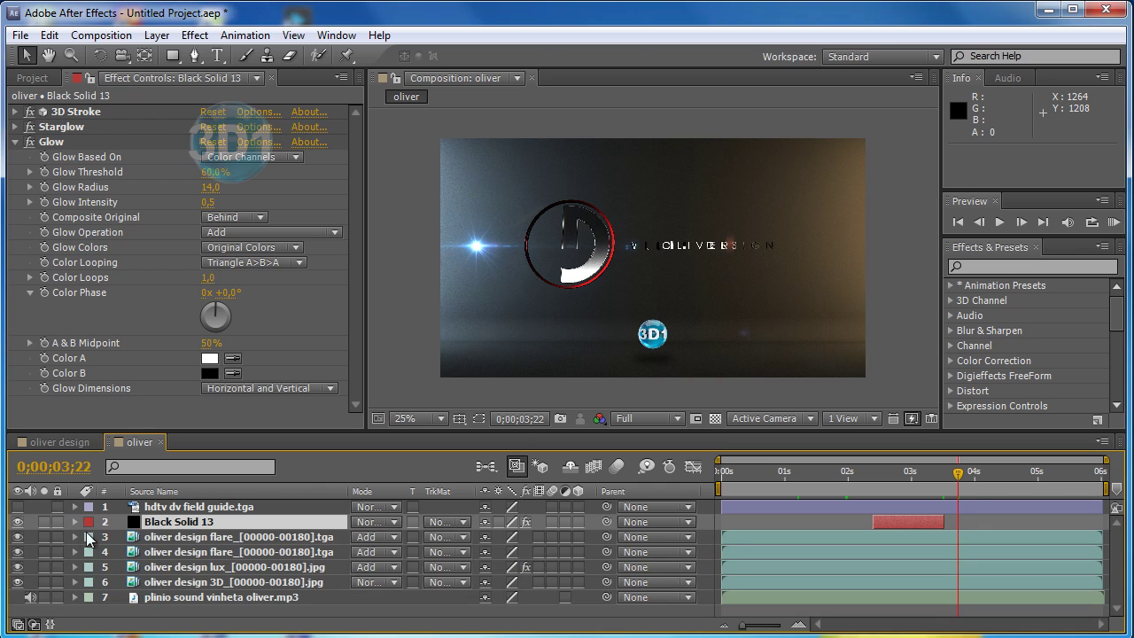
- Play the oliver comp from near the start, then stop it
drag(961, 481, 784, 481)
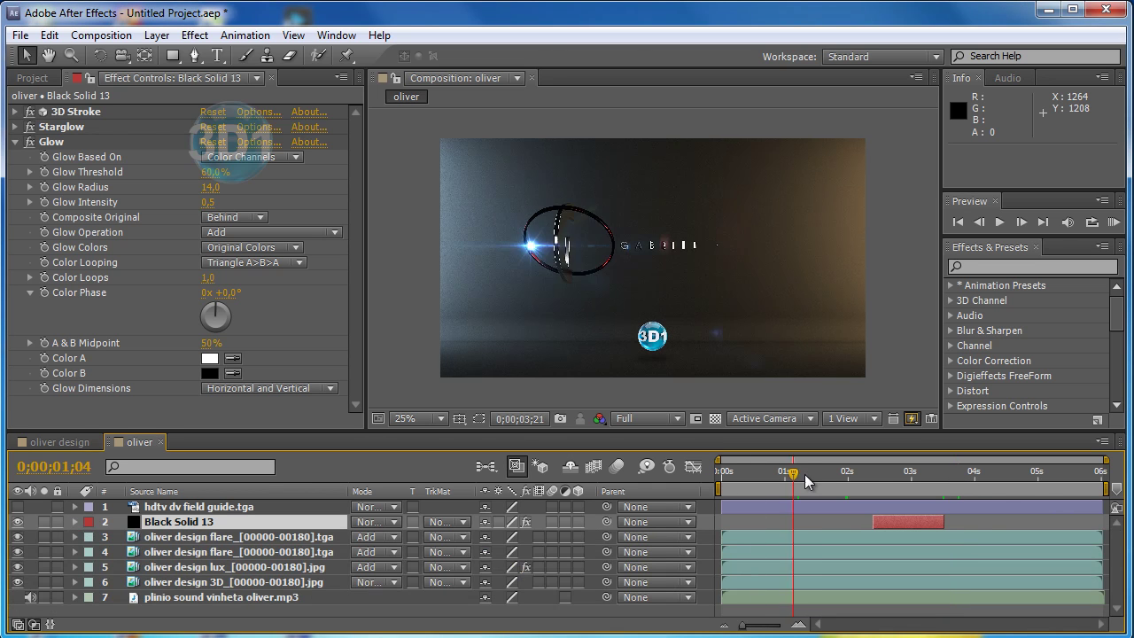
key(space)
key(space)
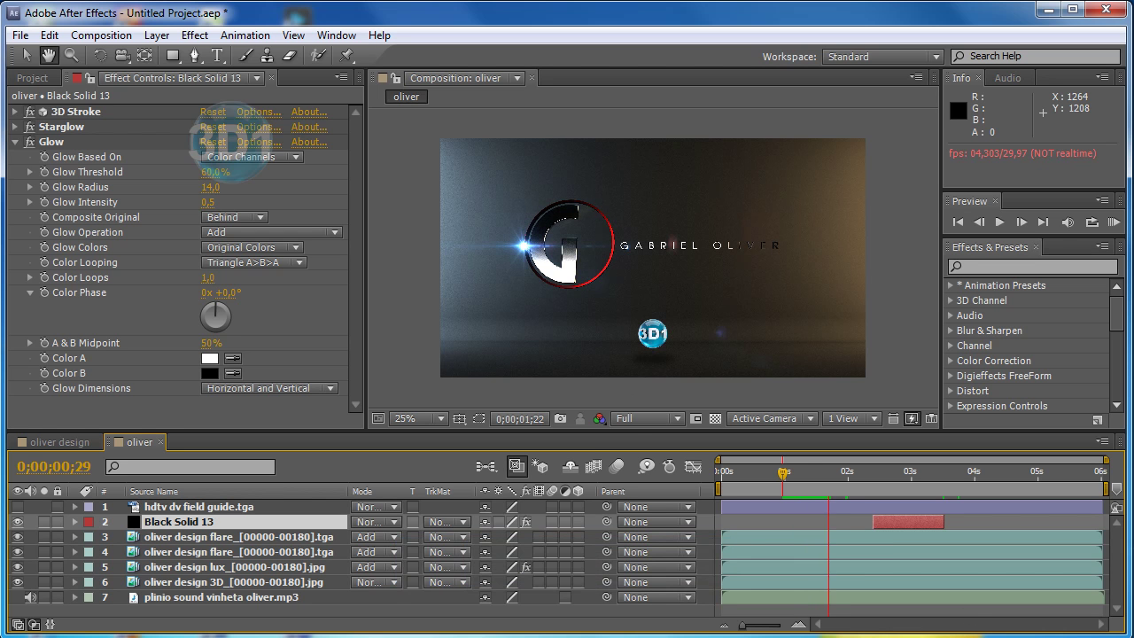
key(space)
- Lower the preview resolution to Third and replay the comp from near the beginning
click(648, 425)
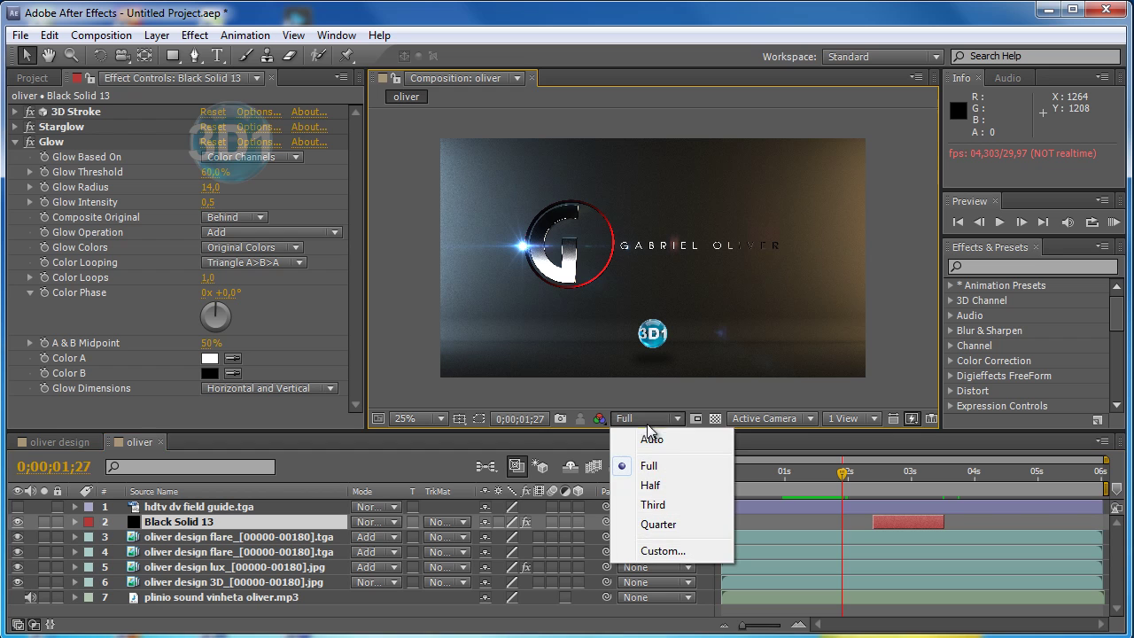
click(676, 505)
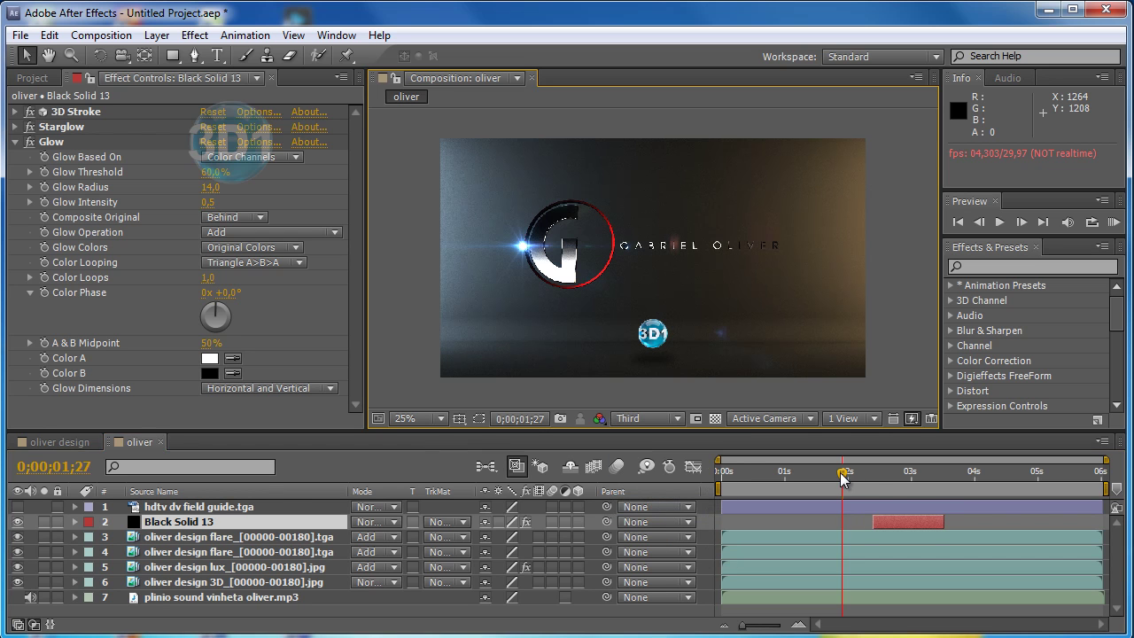
key(Page_Up)
key(Page_Up)
click(759, 475)
key(space)
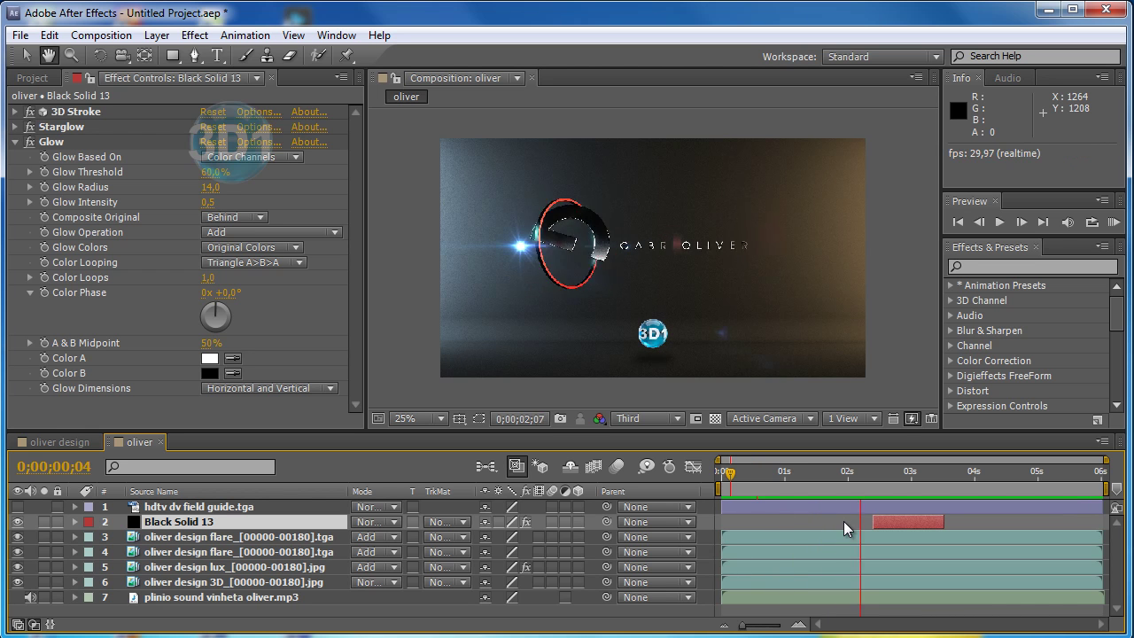
- Render a numpad-0 RAM preview of the oliver comp, stop it, and restart playback
key(KP_0)
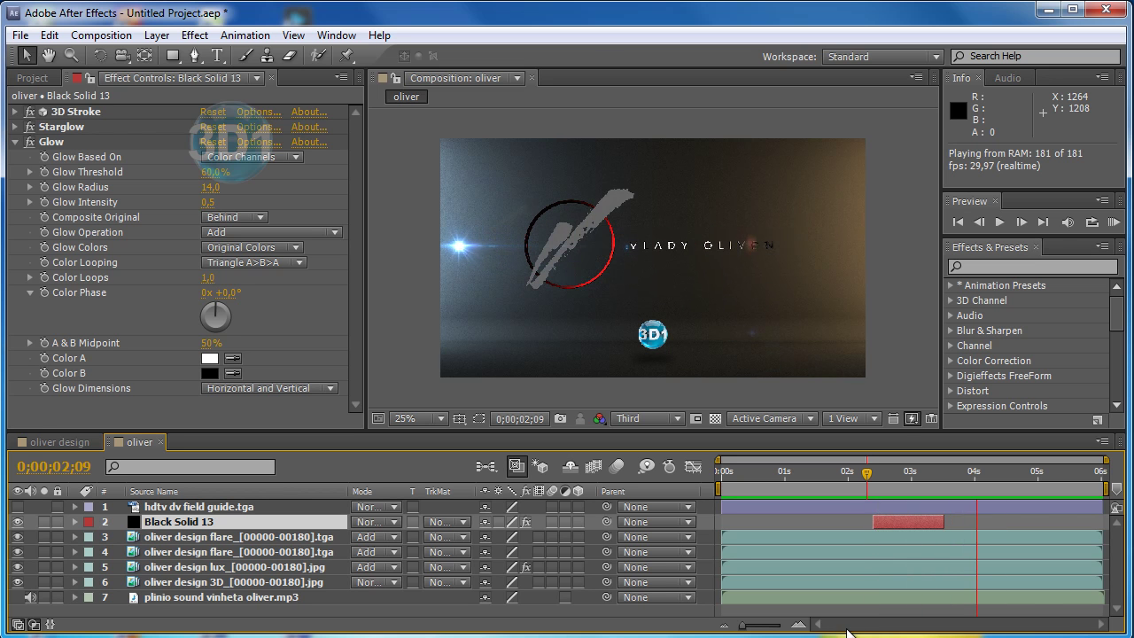
key(space)
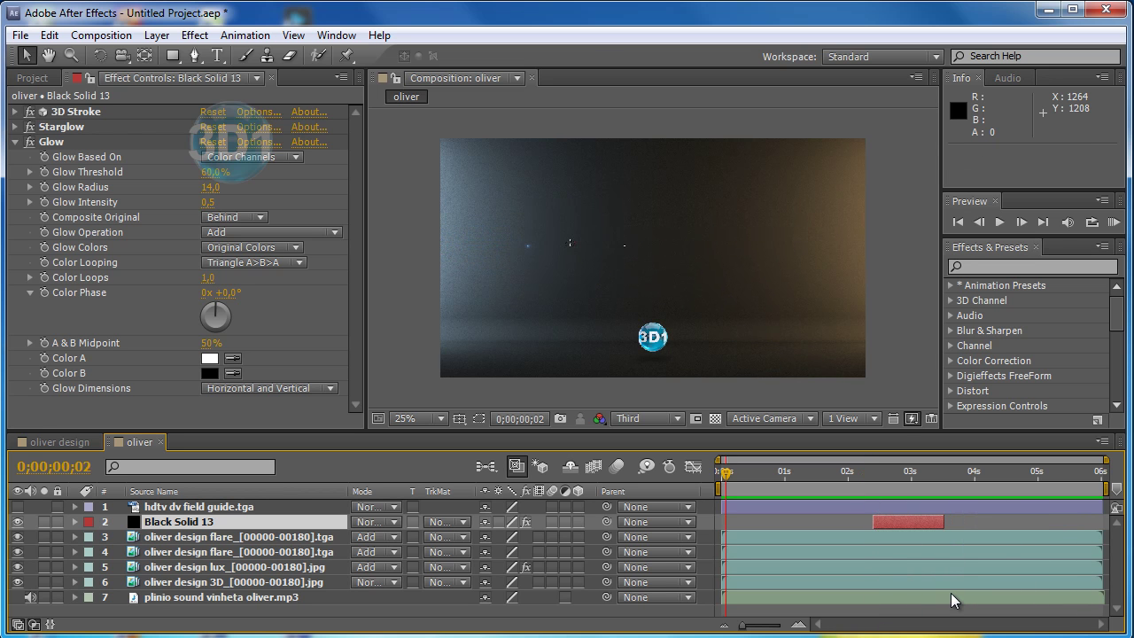
key(space)
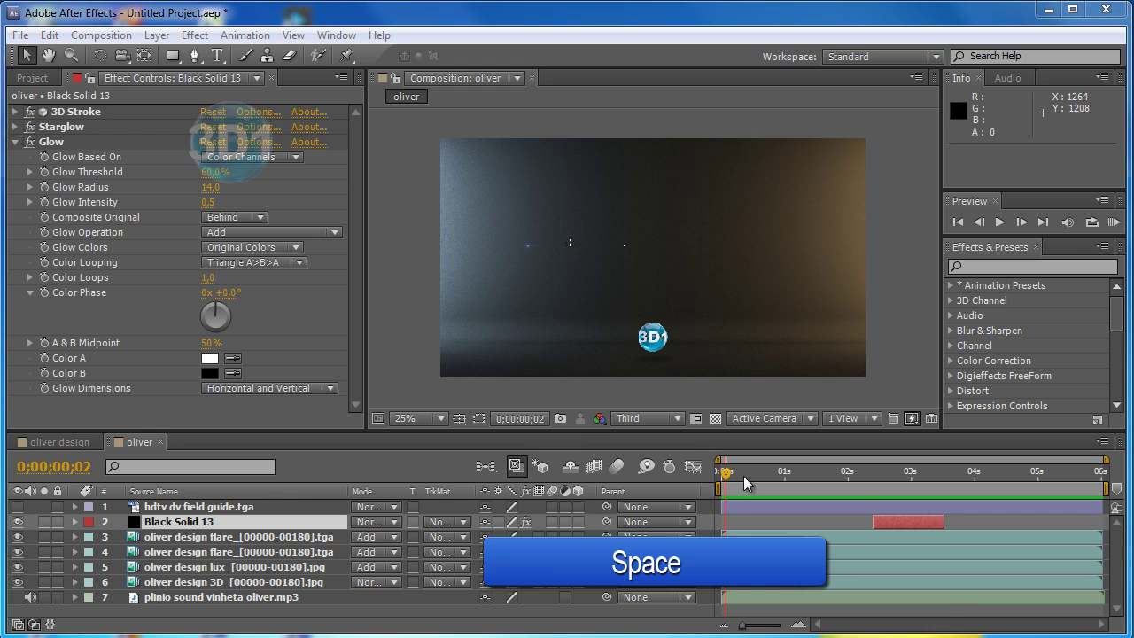
- Scrub through the light sweep to about four seconds and past where the solid ends
drag(728, 474, 890, 474)
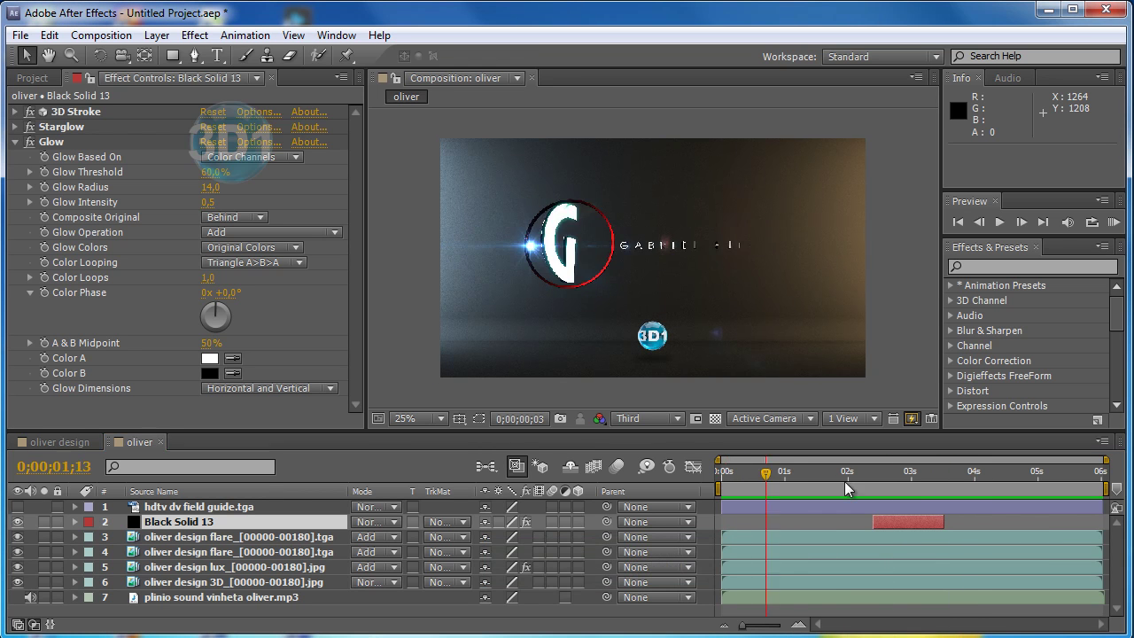
mouse_move(908, 474)
mouse_down()
mouse_move(968, 485)
mouse_move(925, 479)
mouse_up()
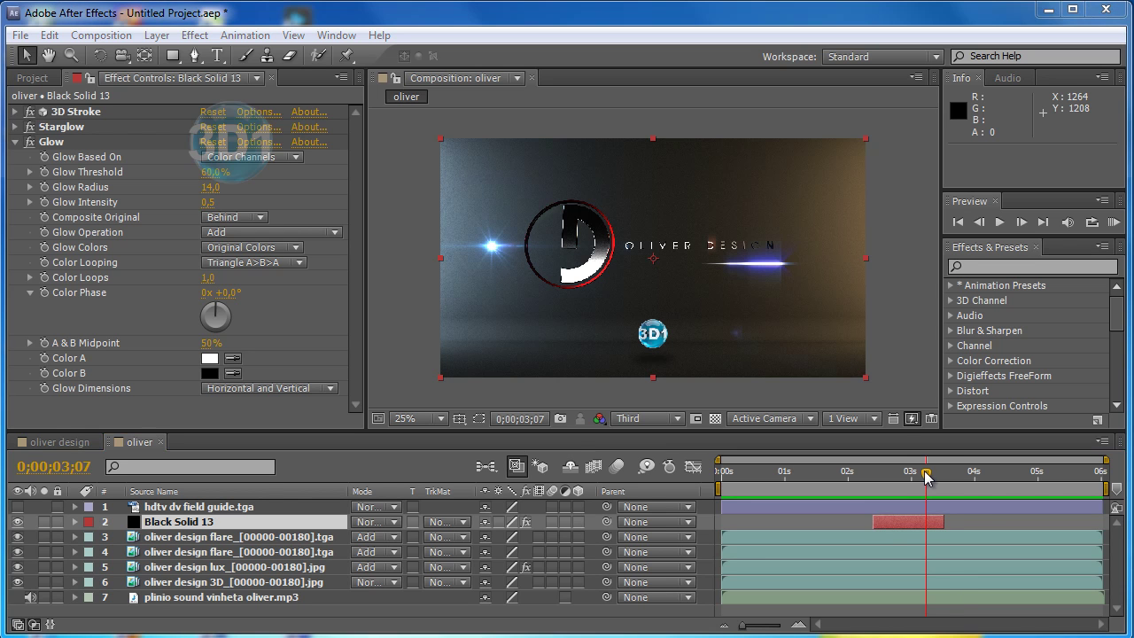
drag(927, 476, 948, 476)
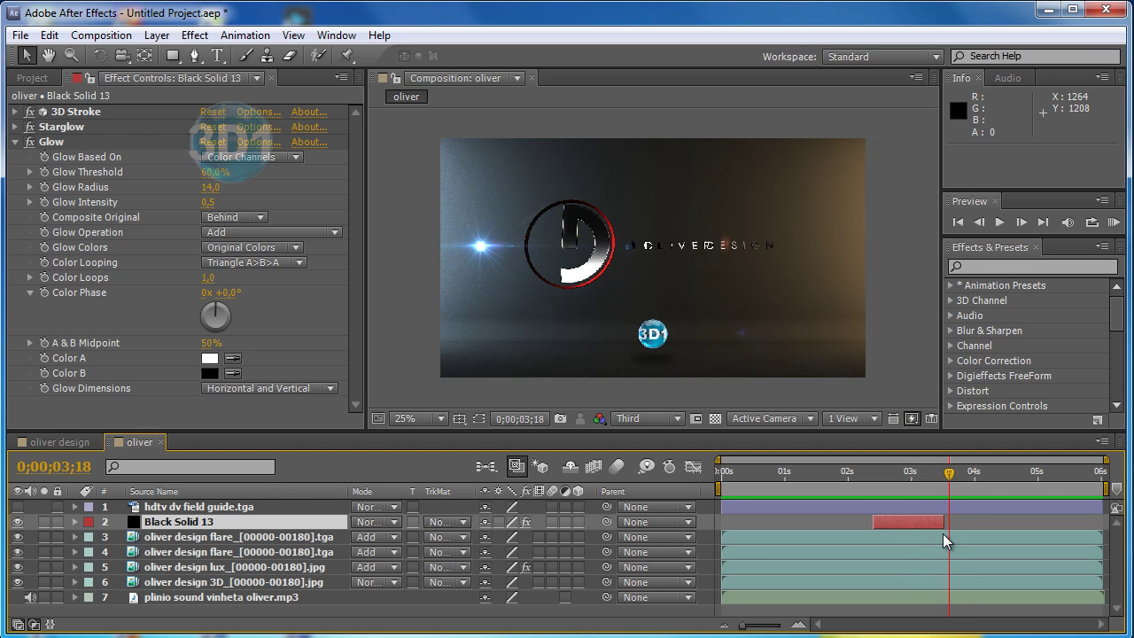